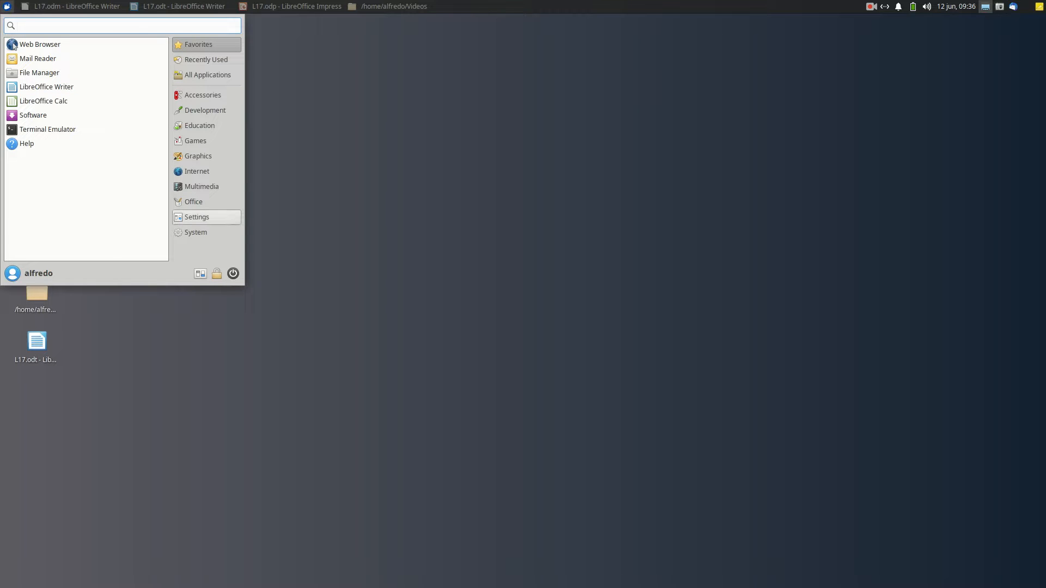
Open the Desktop settings from the system's settings applications and move the window higher on the screen
click(196, 217)
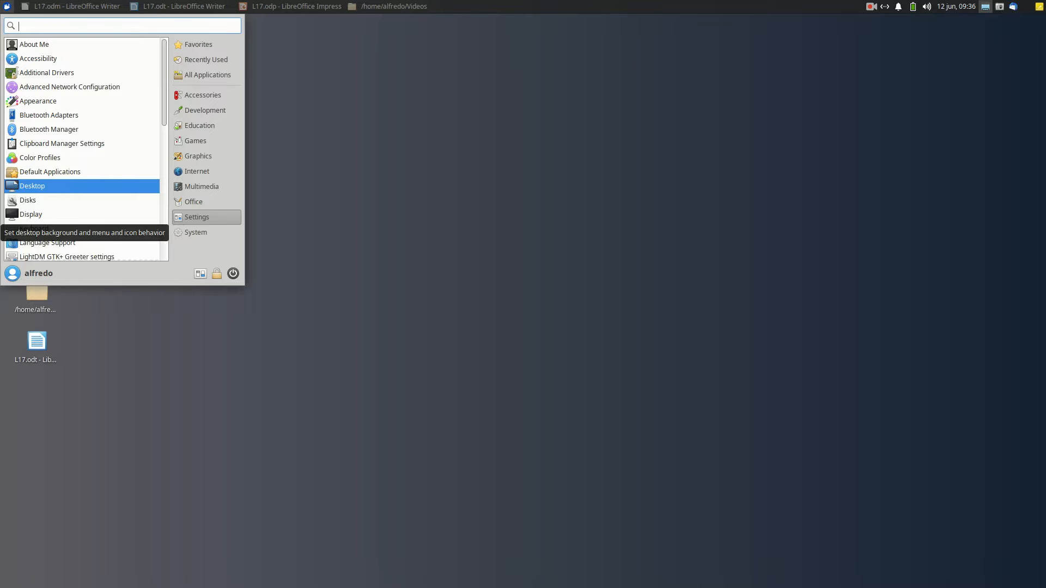
click(45, 186)
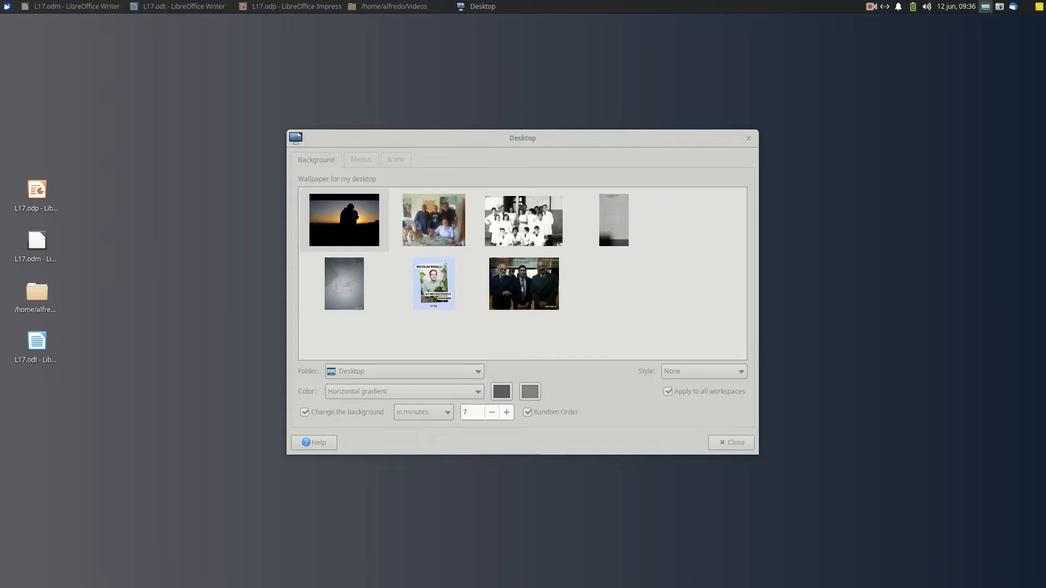
drag(438, 138, 432, 89)
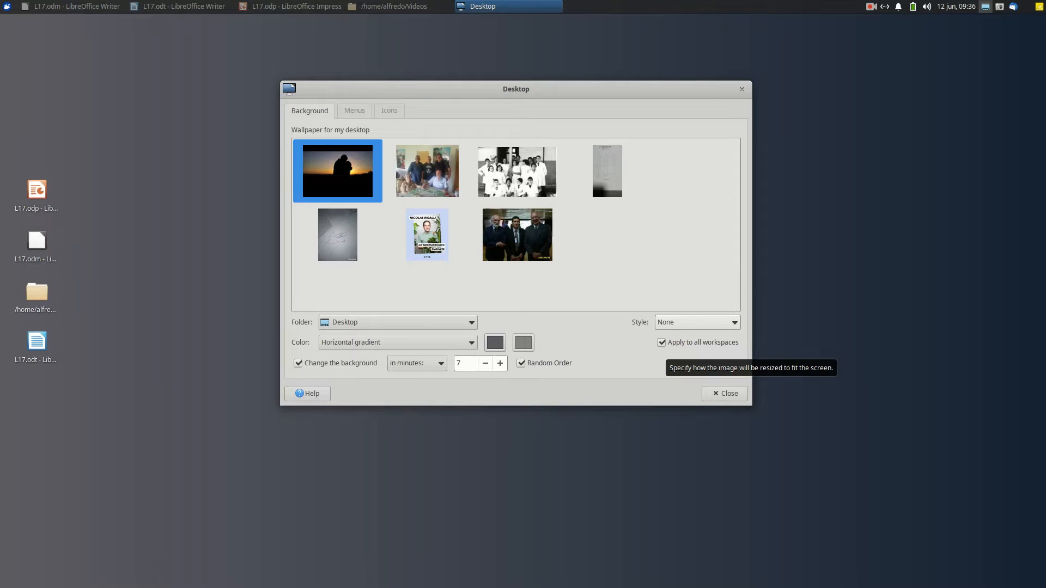
Review the available wallpaper styles and background color types, keeping Horizontal gradient as the color type
click(719, 322)
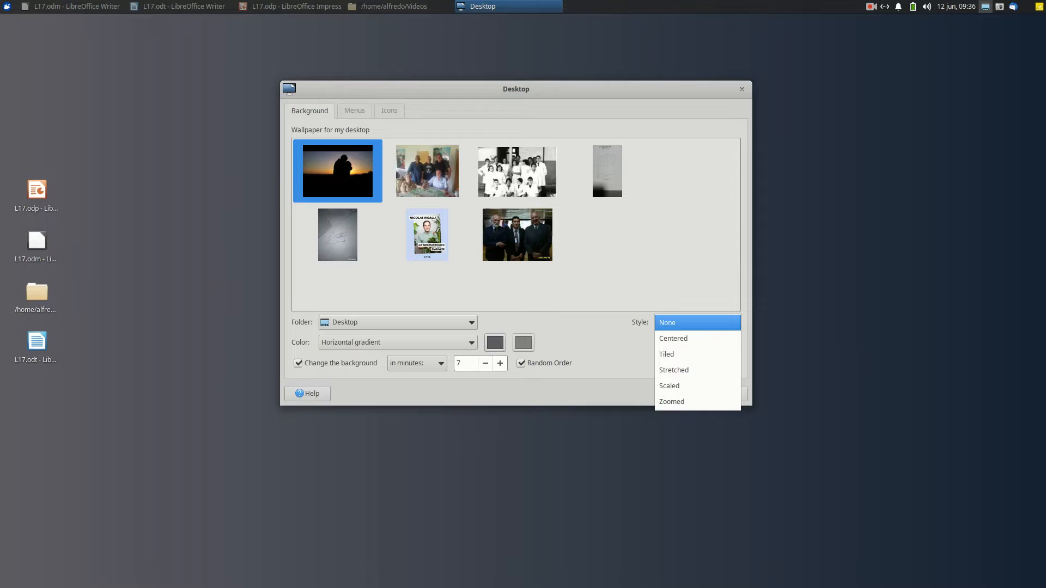
key(Escape)
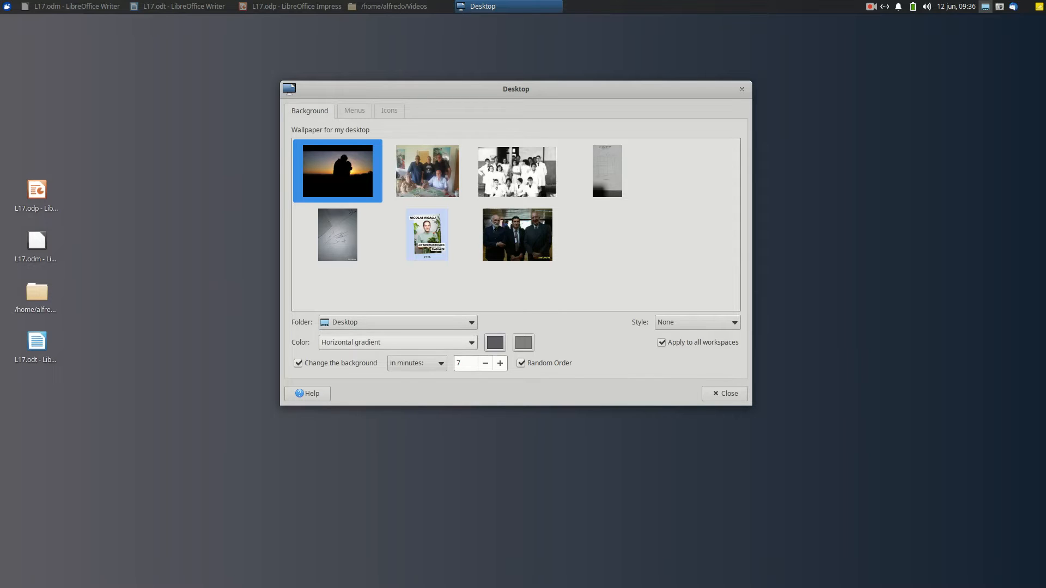
click(398, 342)
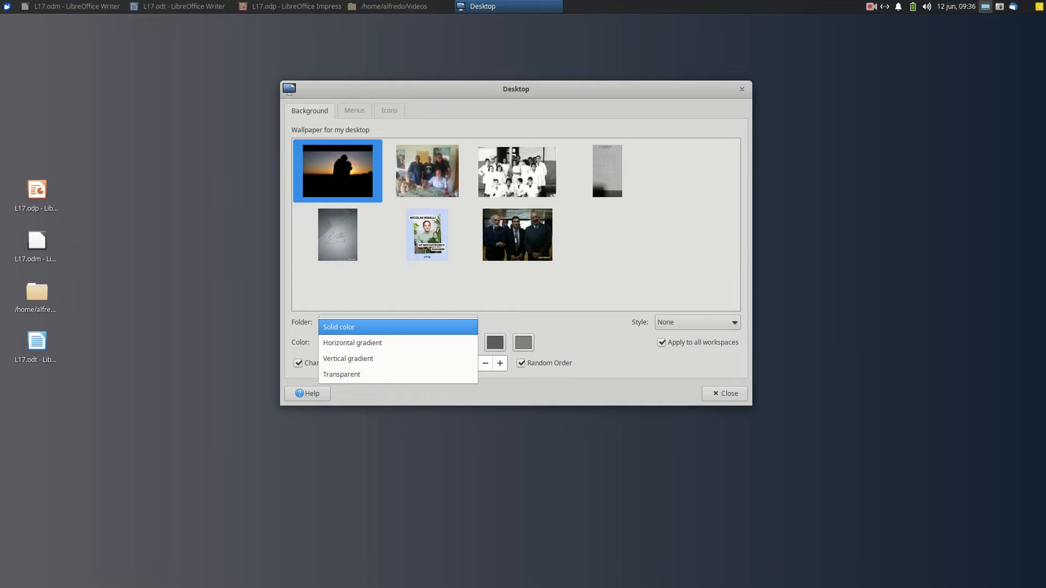
click(398, 343)
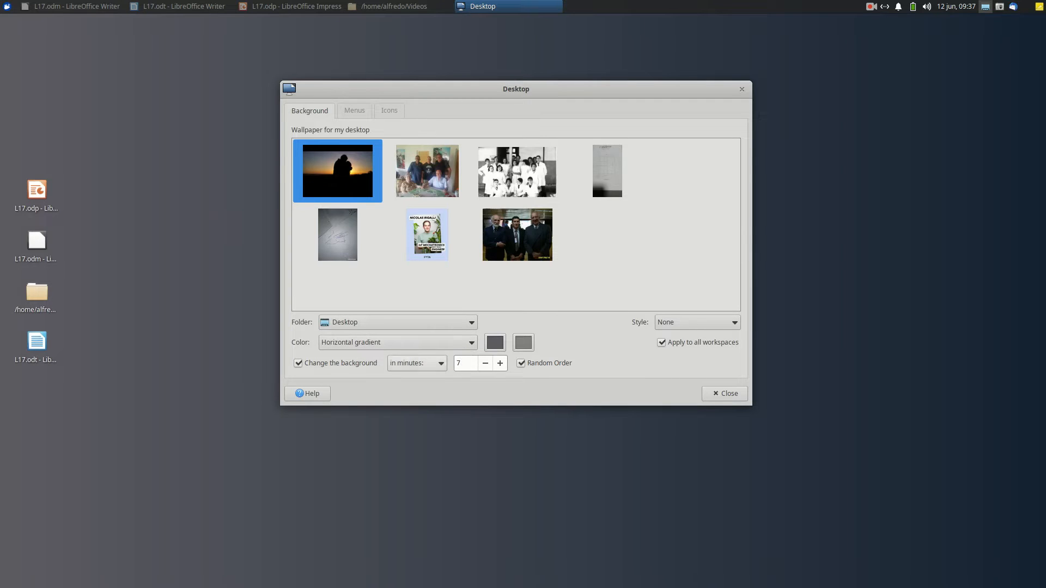
Try the Tiled wallpaper style and set the style back to None
click(697, 322)
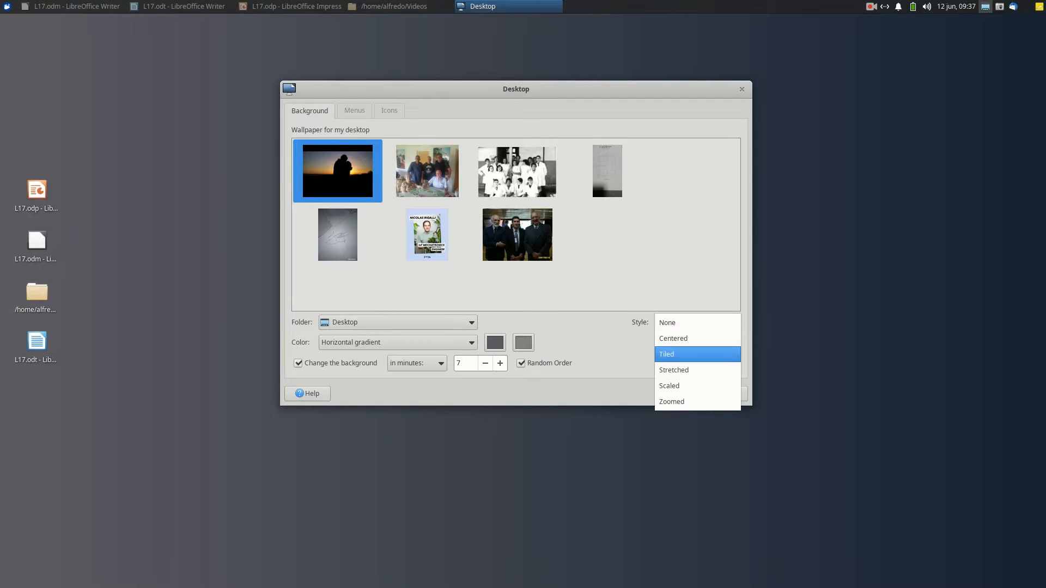
key(Return)
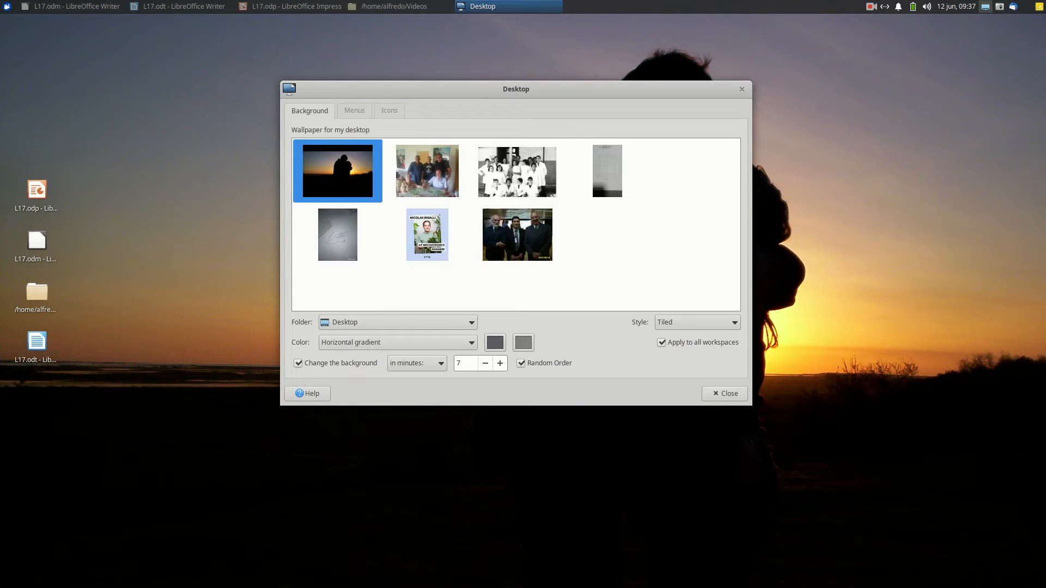
click(697, 322)
key(Up)
key(Up)
key(Return)
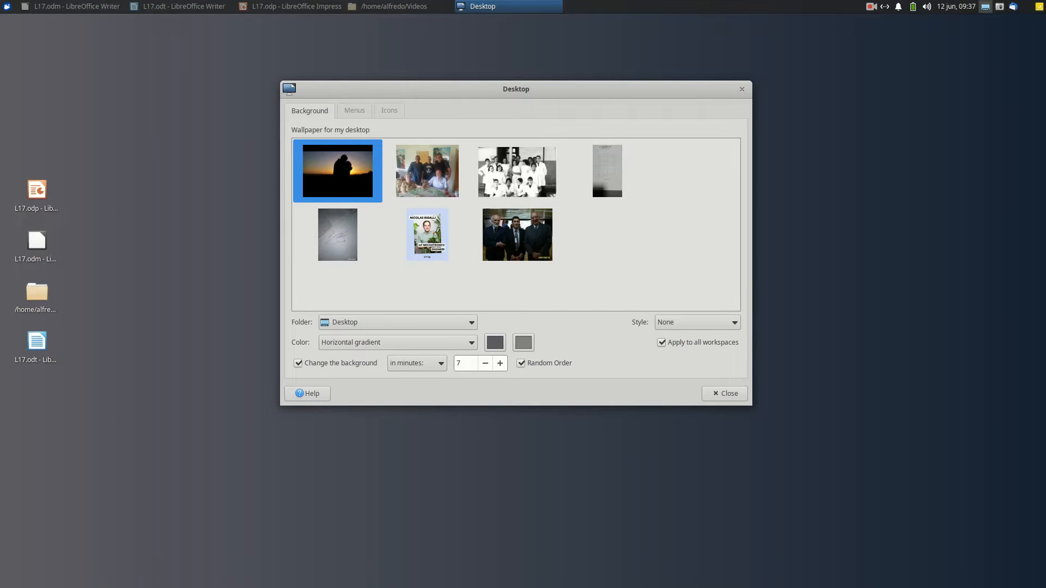
Stop applying the background to all workspaces, view the desktop menu options and close the Desktop settings
click(661, 343)
click(354, 111)
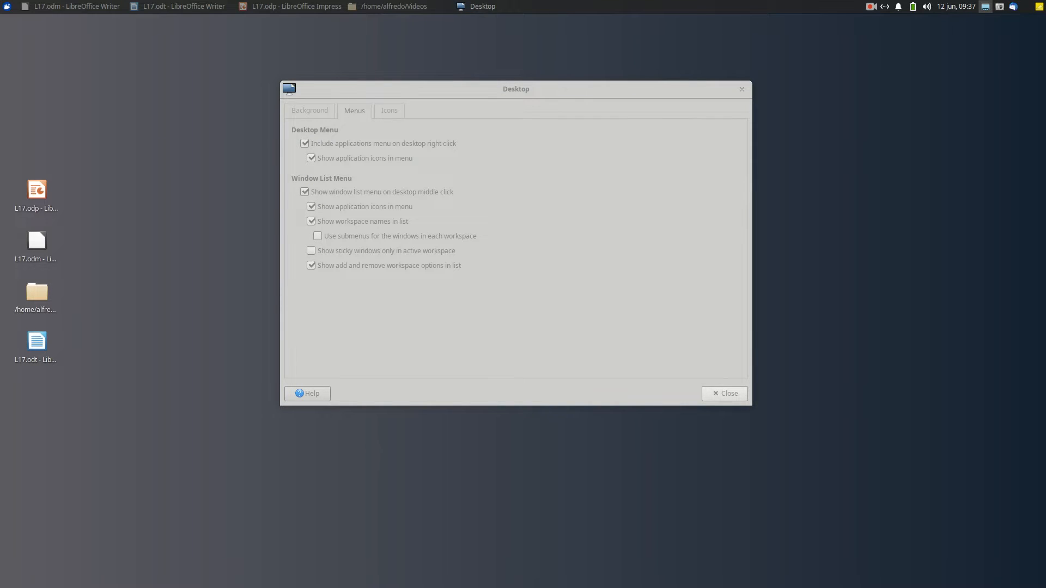
click(725, 393)
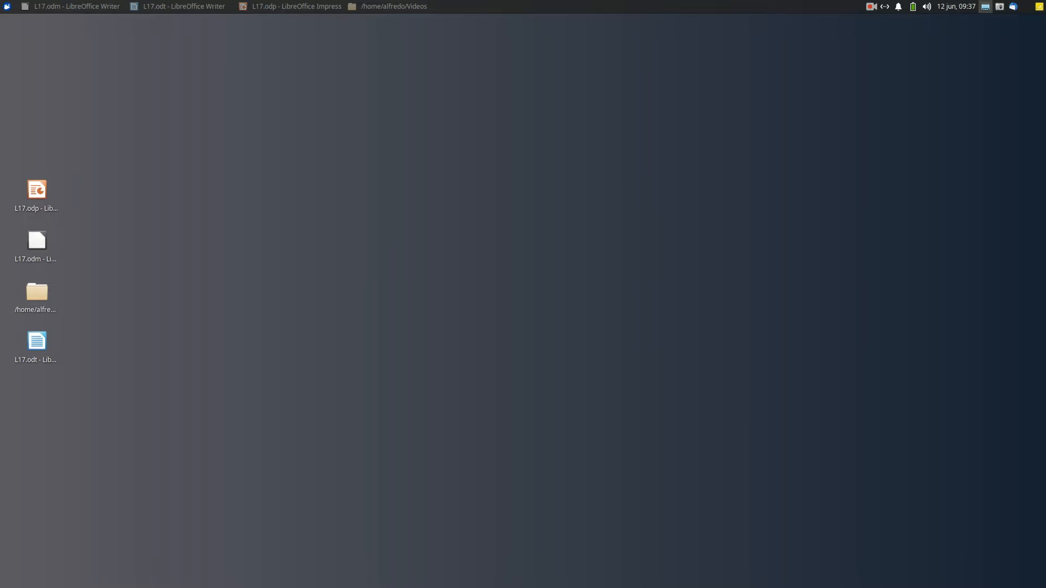
Reopen the Desktop settings through the desktop's applications menu and display the menu options
right_click(416, 315)
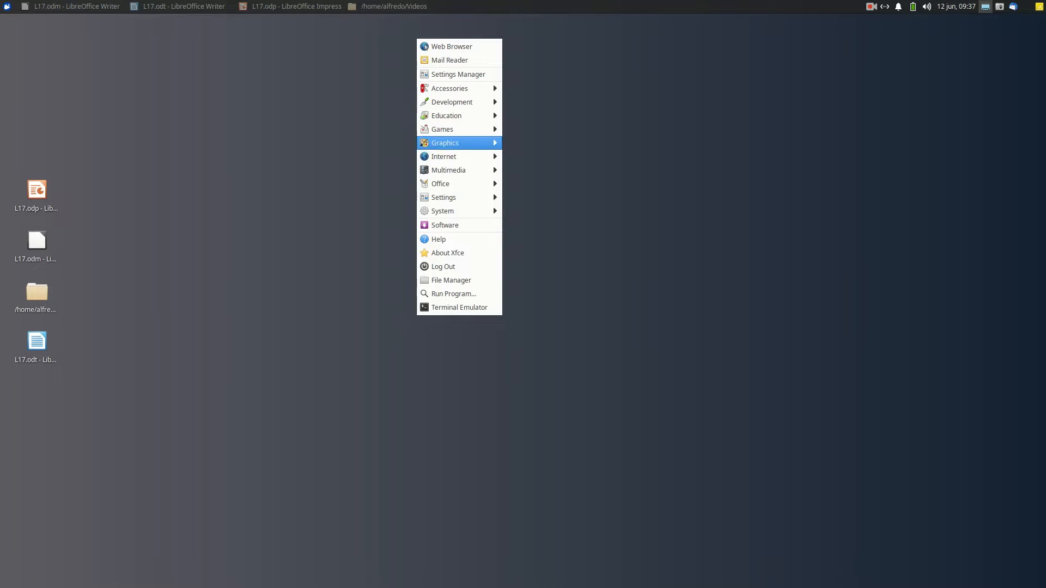
mouse_move(444, 197)
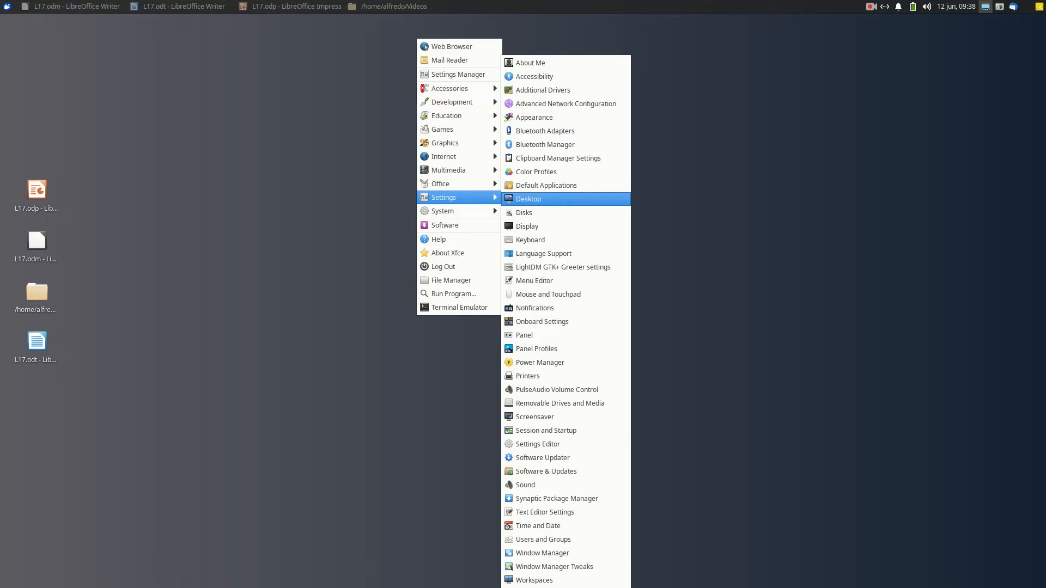
key(Return)
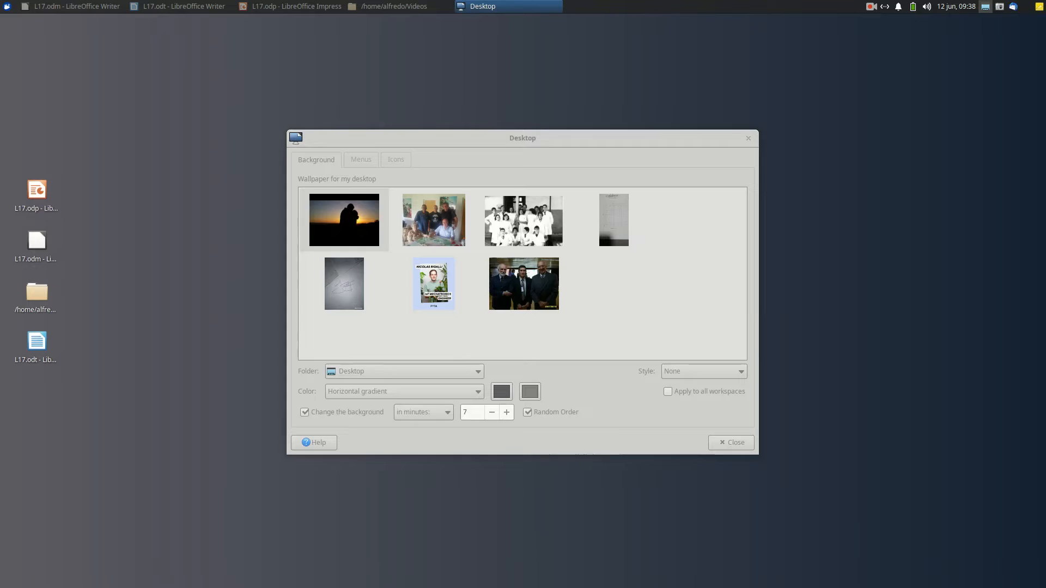
drag(515, 141, 512, 130)
click(358, 150)
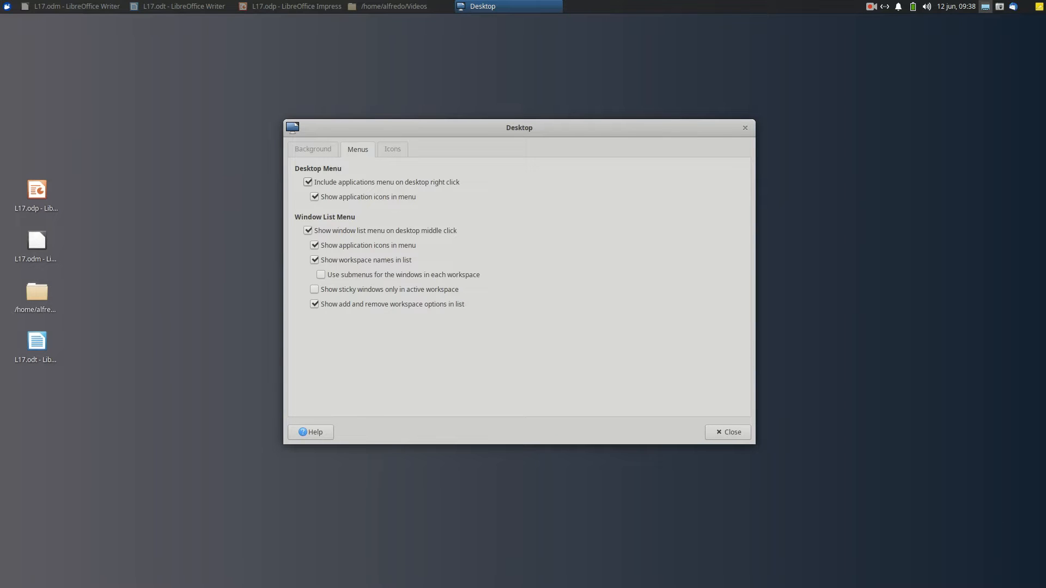
Compare the desktop applications menu with and without application icons, and re-enable its icons
right_click(180, 185)
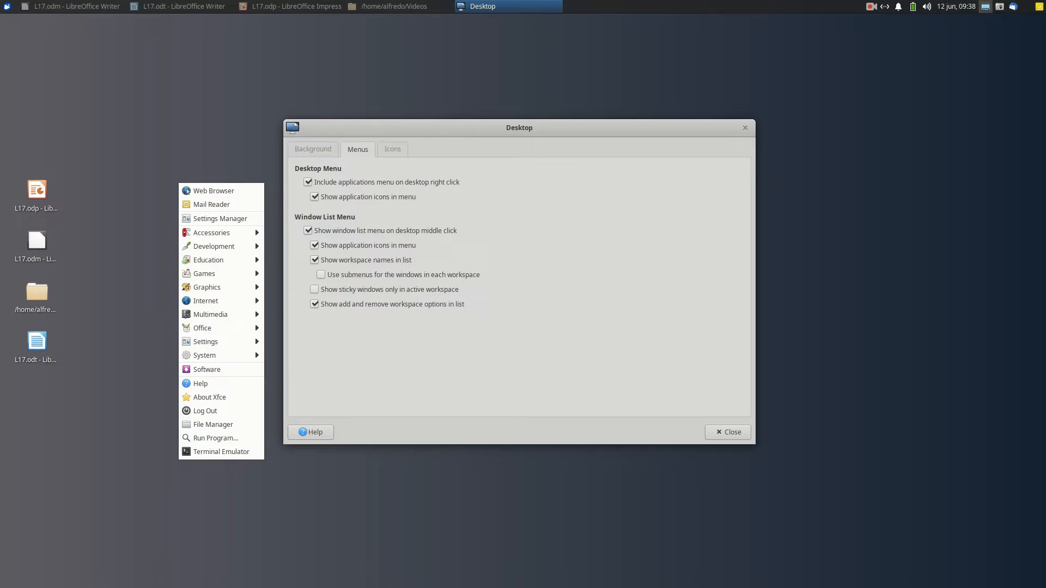
key(Escape)
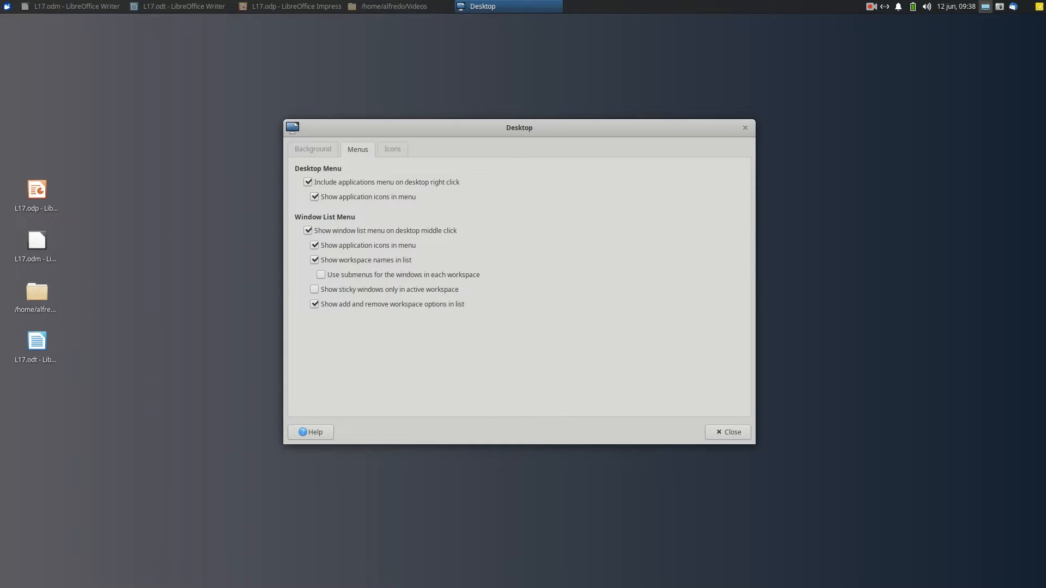
right_click(212, 185)
click(314, 196)
click(314, 197)
right_click(190, 191)
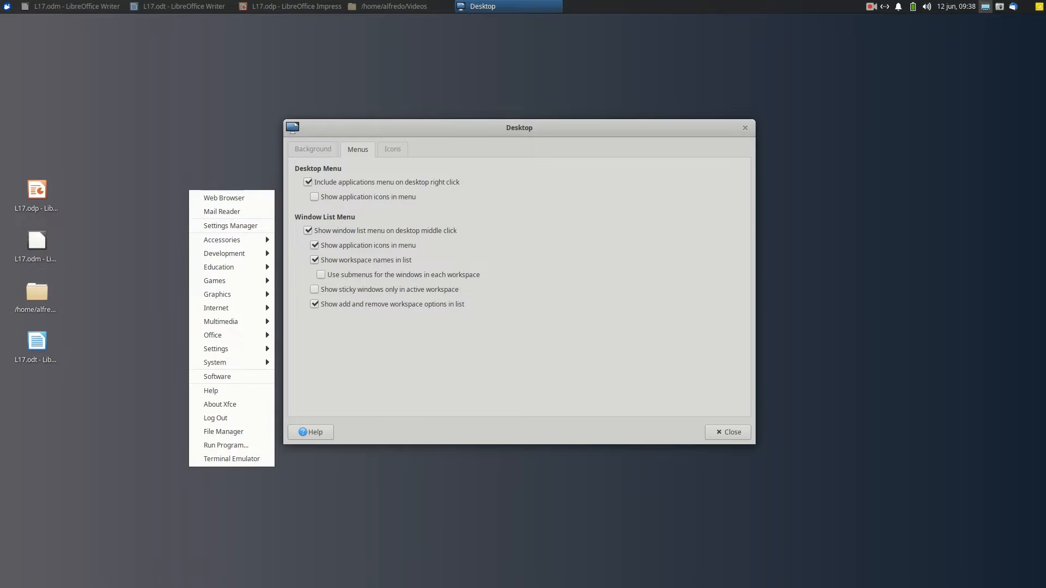
key(Escape)
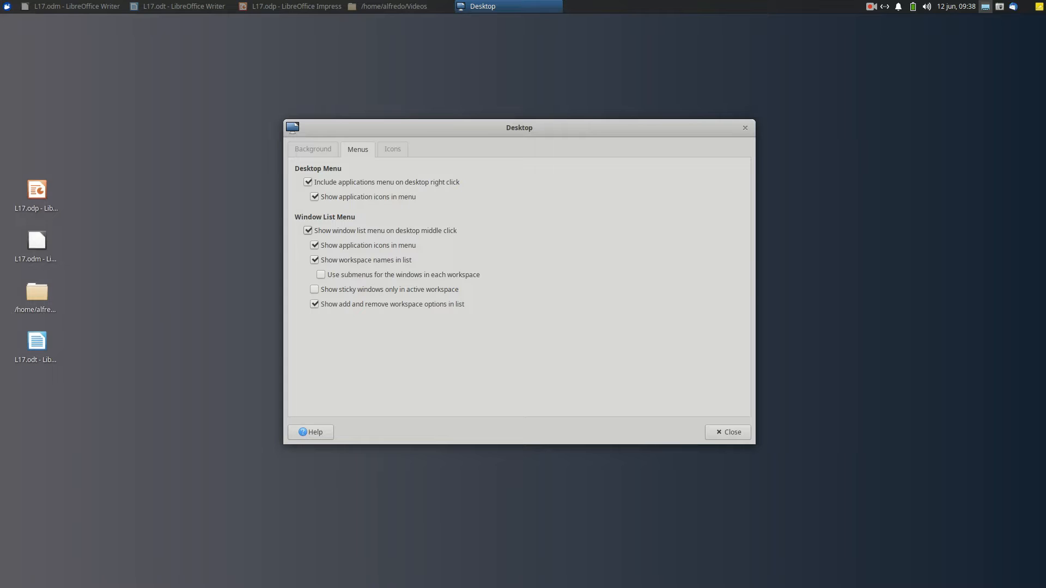
Add a second workspace through the desktop's window list menu and switch to Workspace 2
click(179, 223)
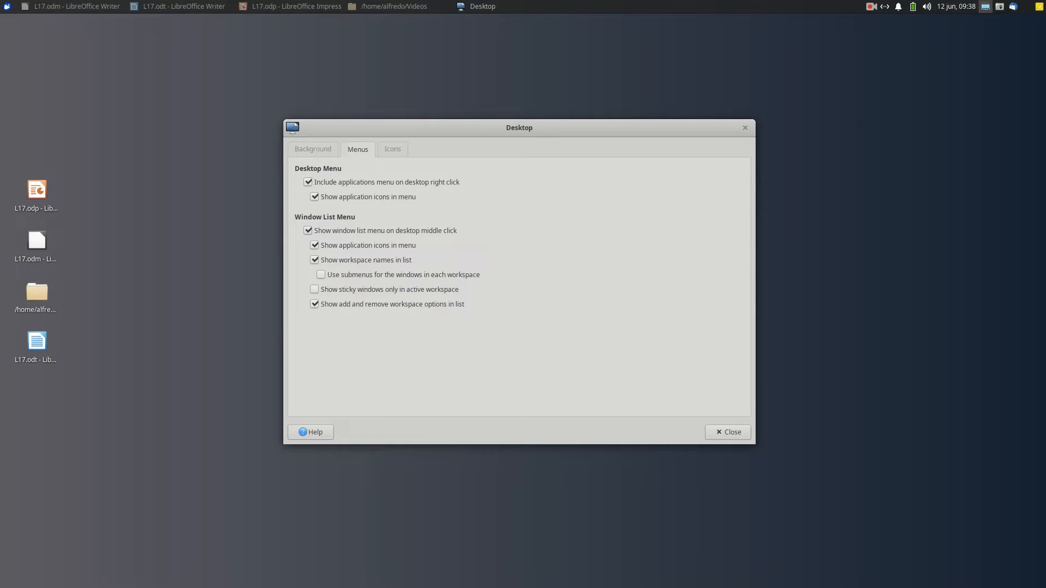
middle_click(179, 224)
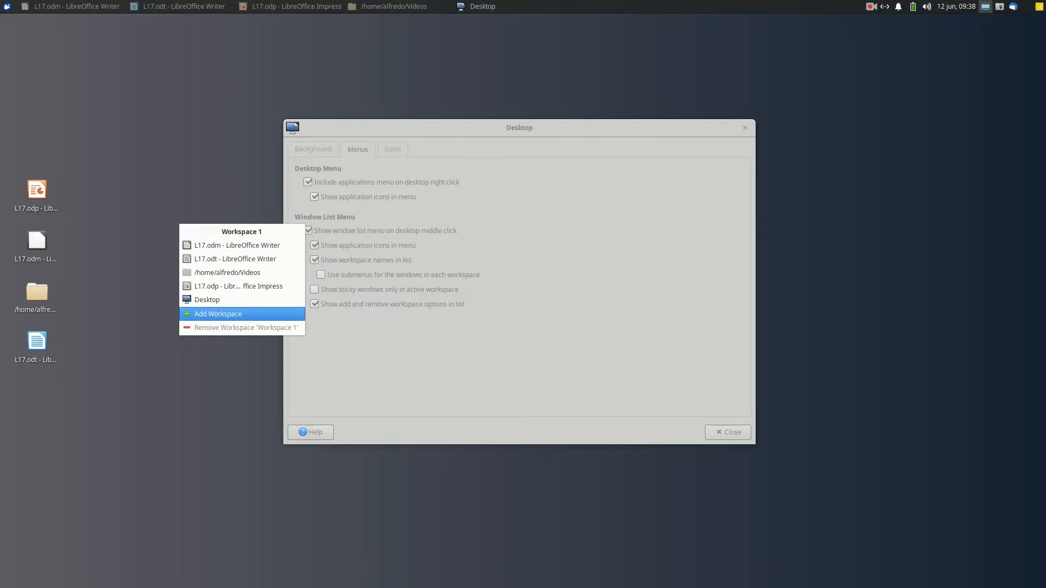
click(217, 314)
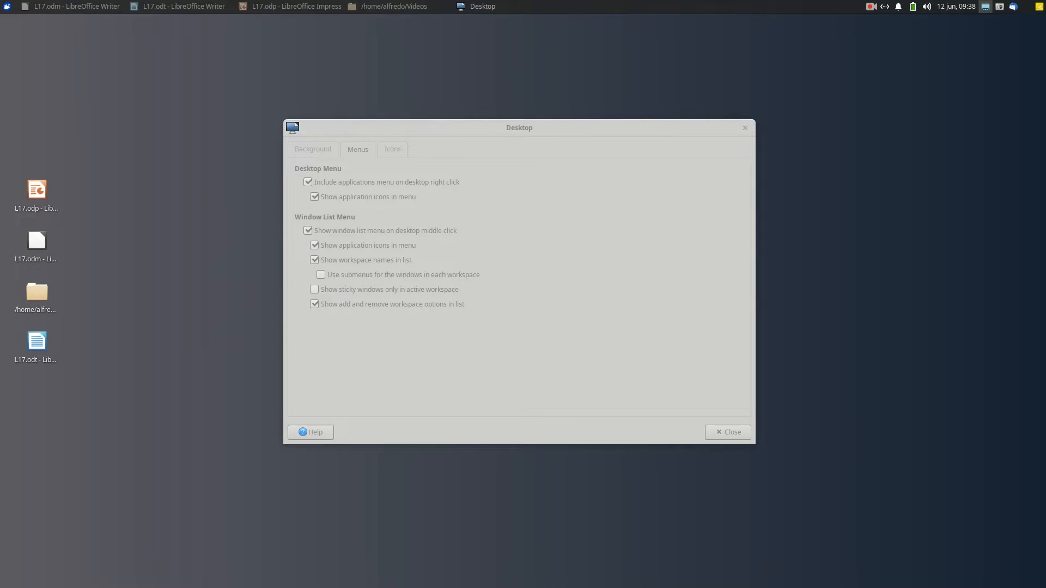
middle_click(198, 223)
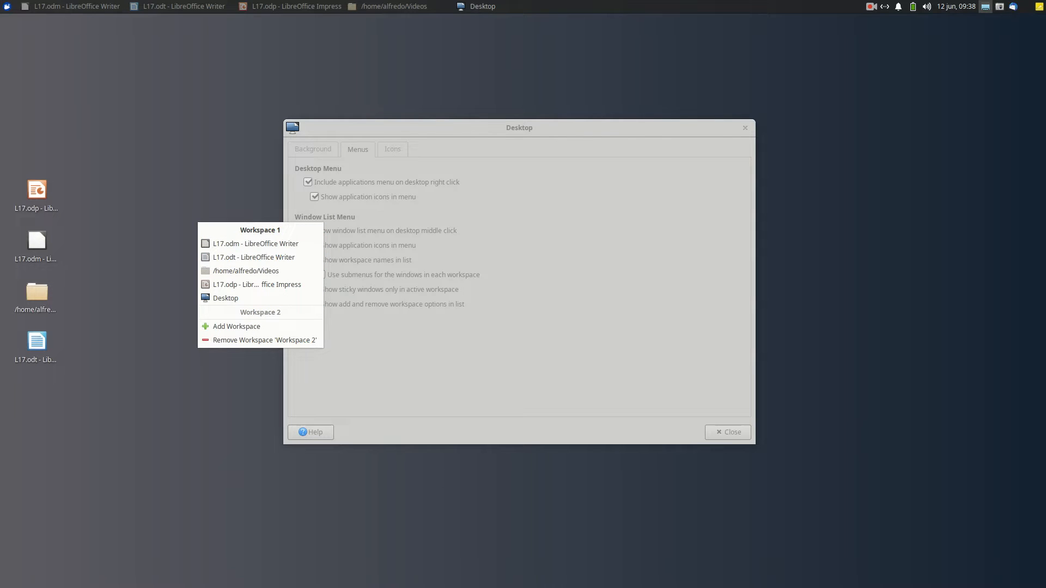
click(260, 312)
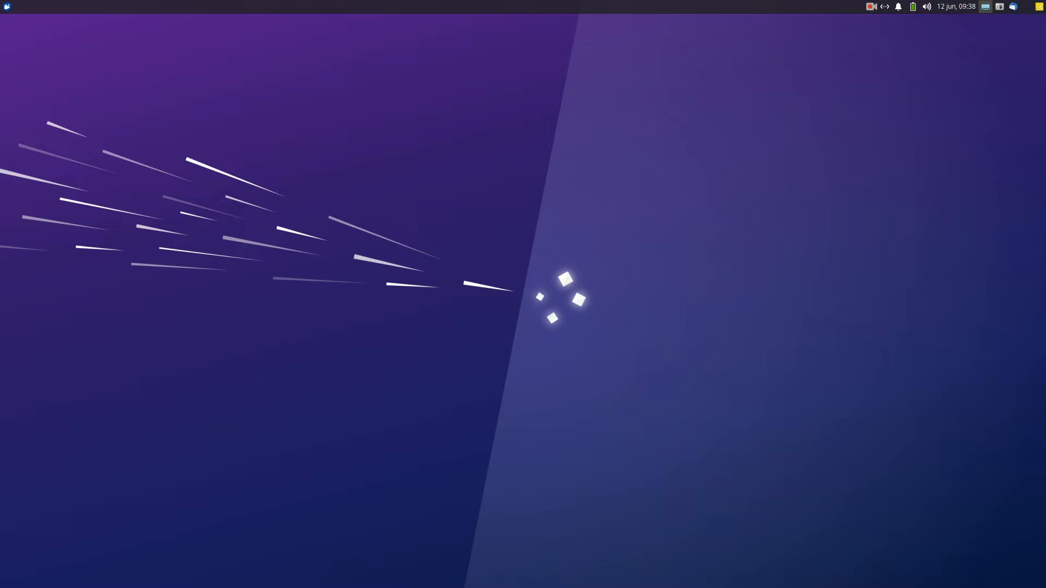
Open the Desktop settings on Workspace 2 and show its background options
middle_click(431, 179)
key(Escape)
right_click(423, 179)
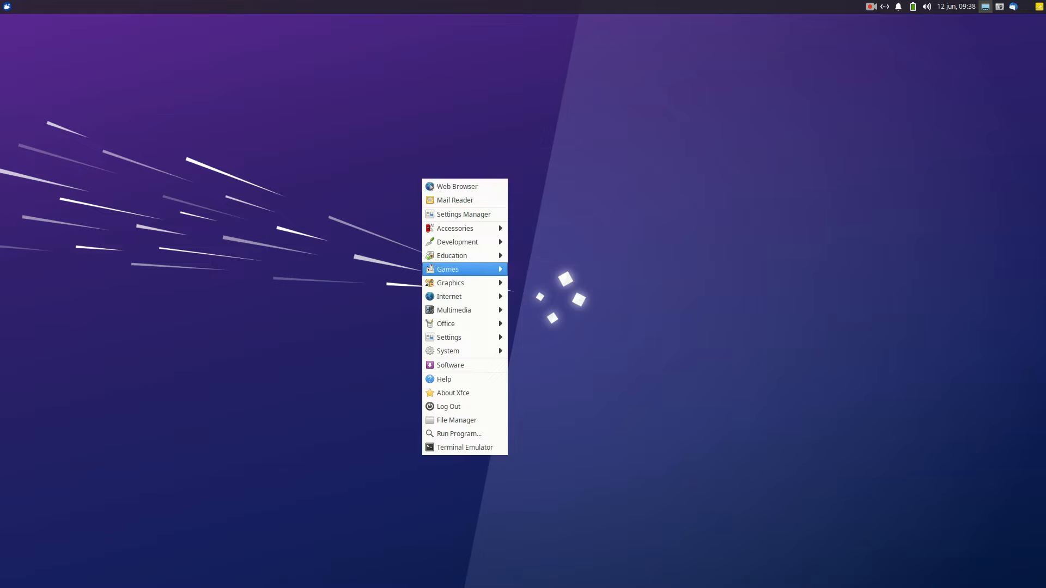
mouse_move(463, 337)
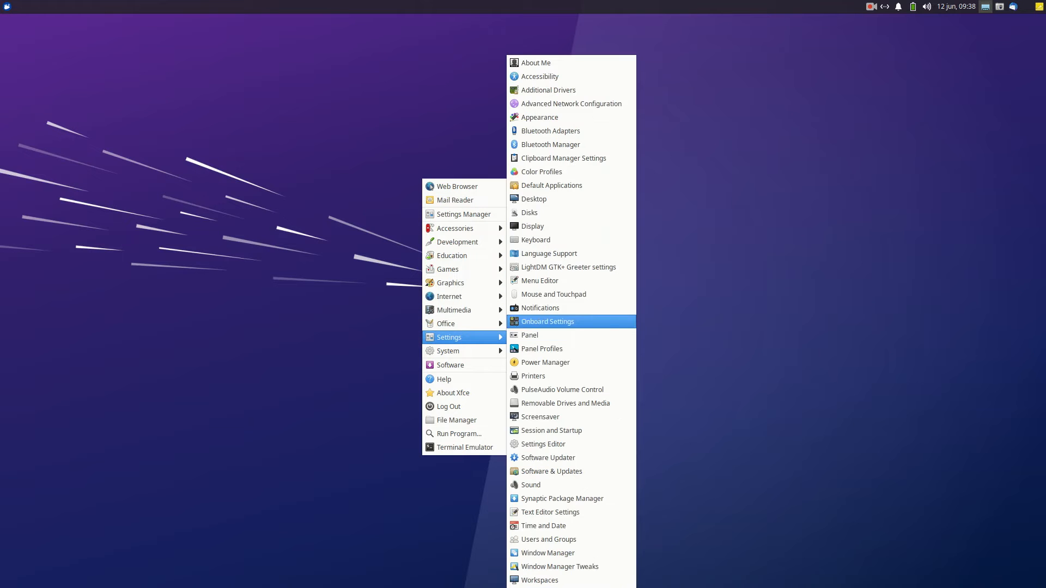
click(510, 198)
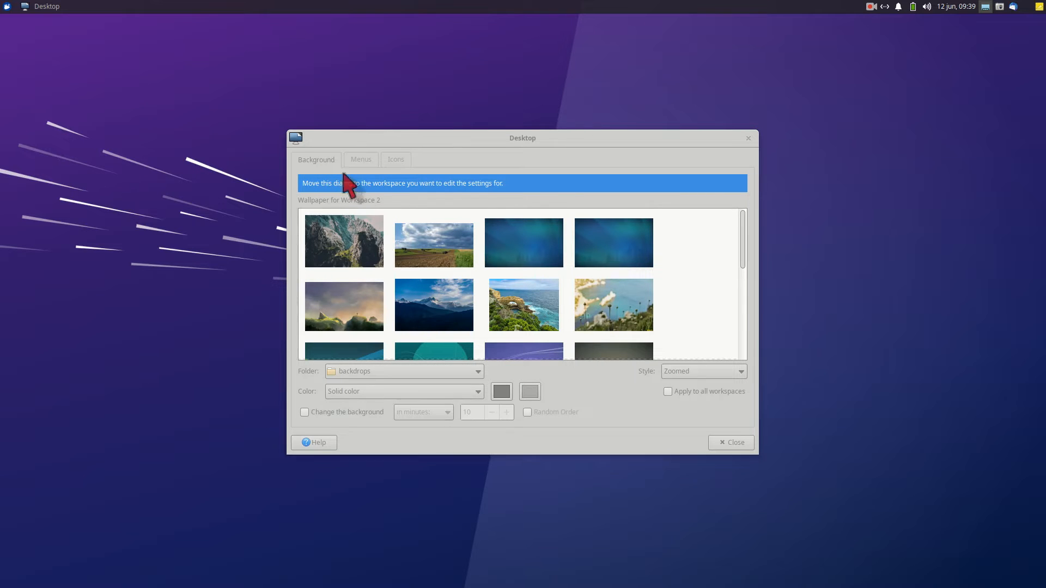
click(329, 158)
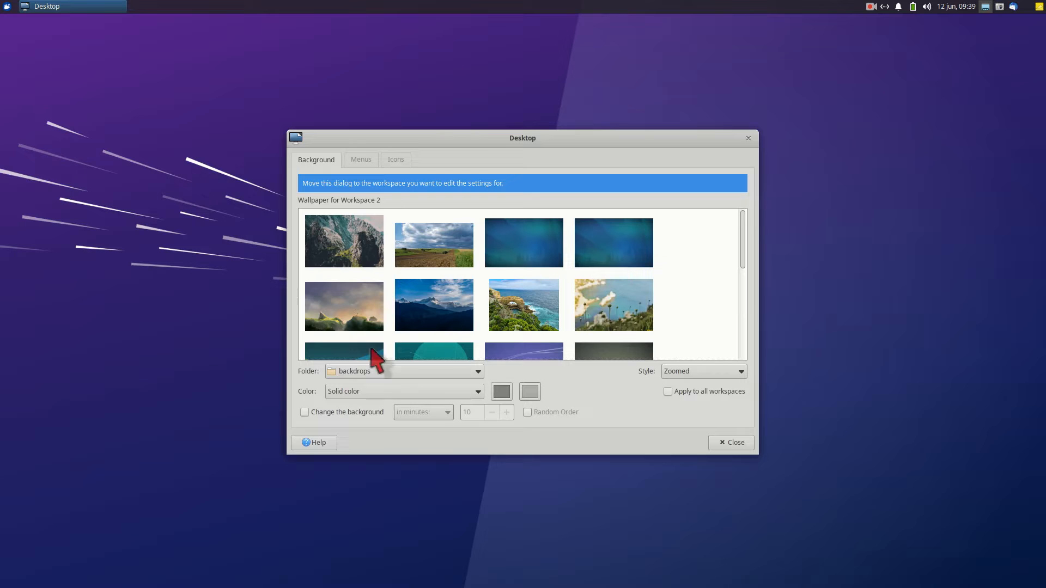
Set Workspace 2's wallpaper style to None and choose light yellow as its solid background color
click(678, 373)
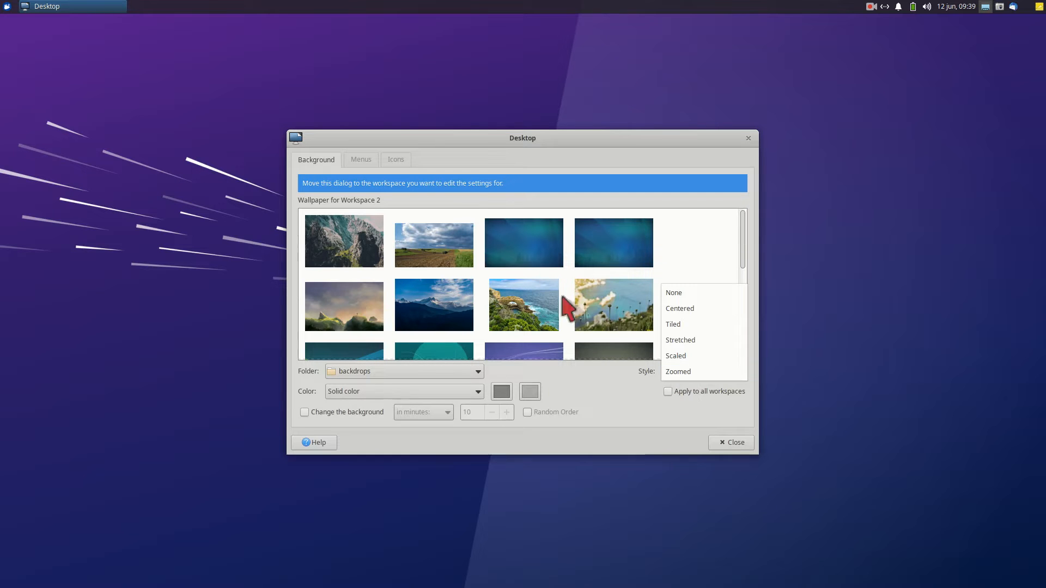
click(674, 294)
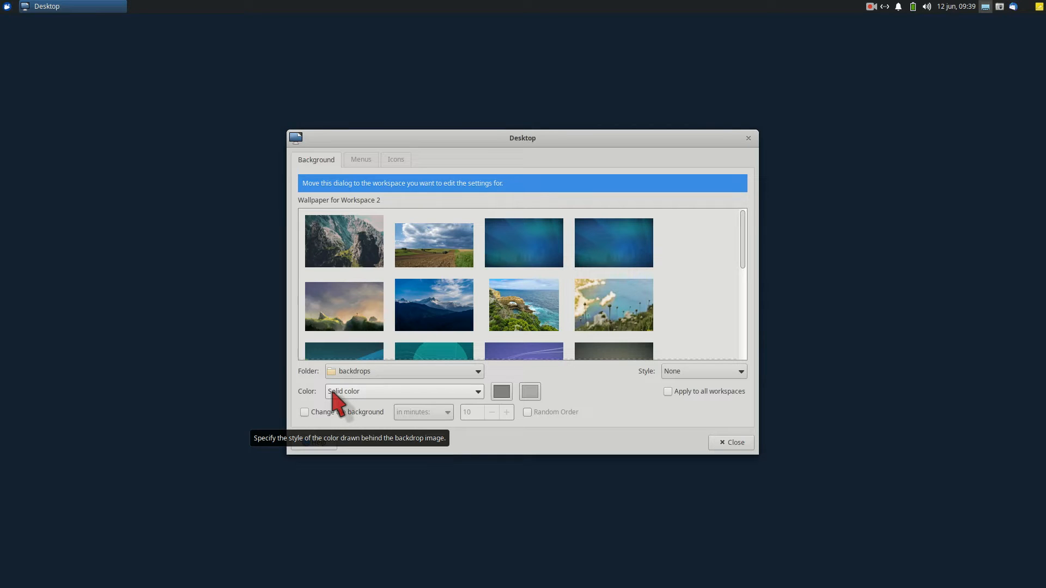
click(501, 391)
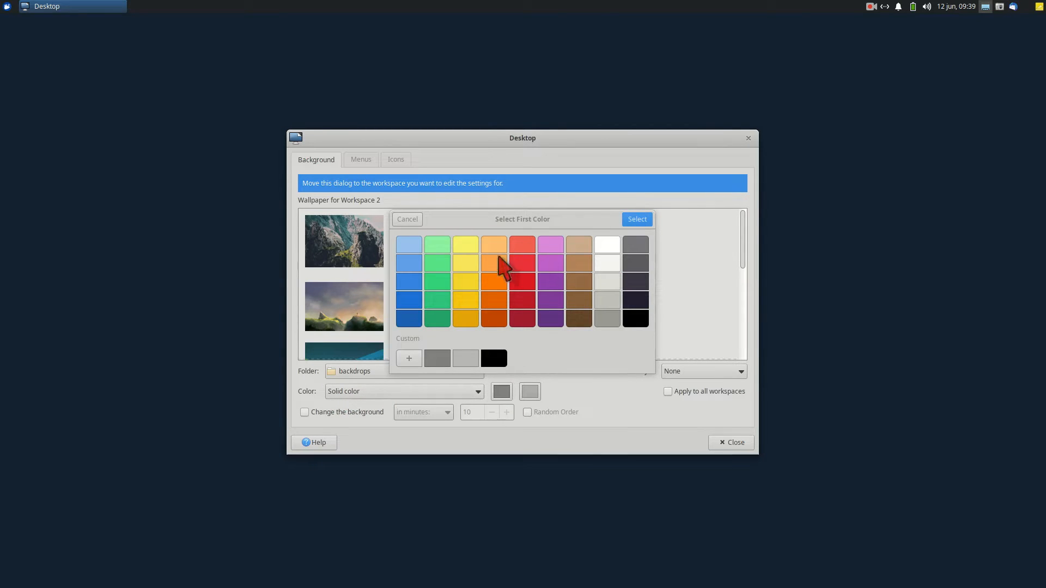
click(468, 261)
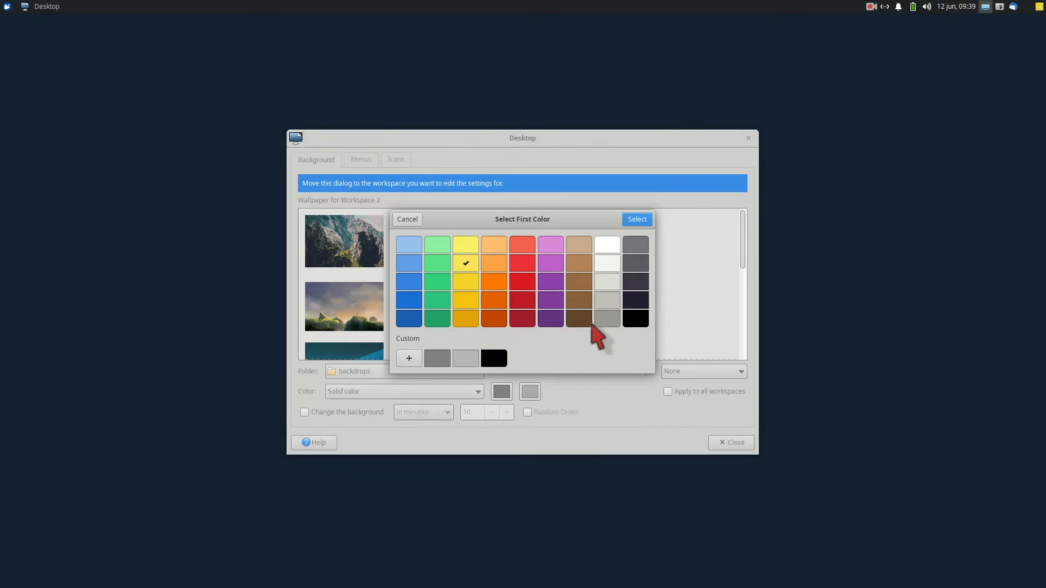
click(636, 220)
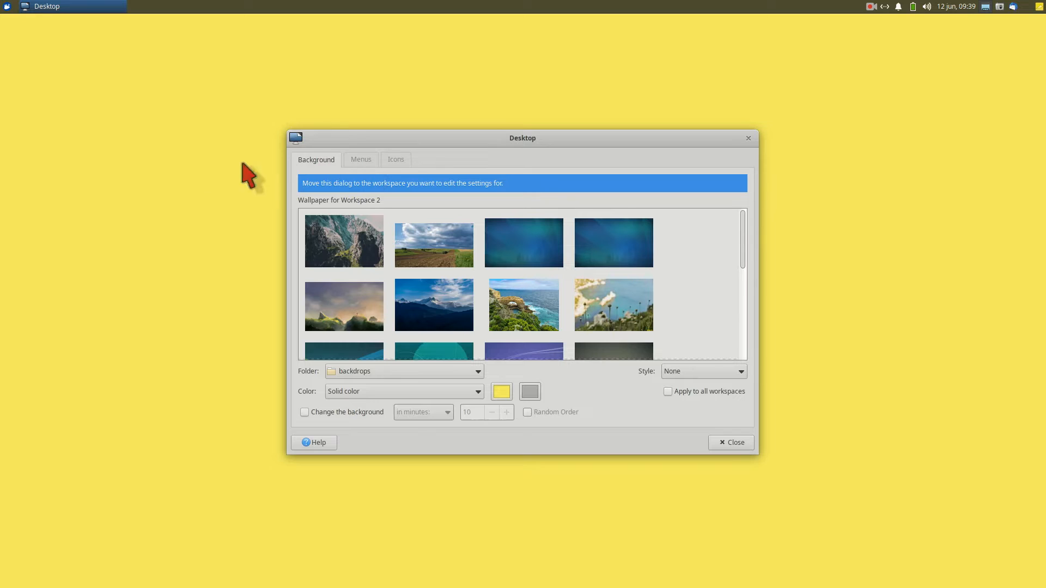
Review Workspace 2's menu and icon options in the Desktop settings and close the dialog
click(358, 159)
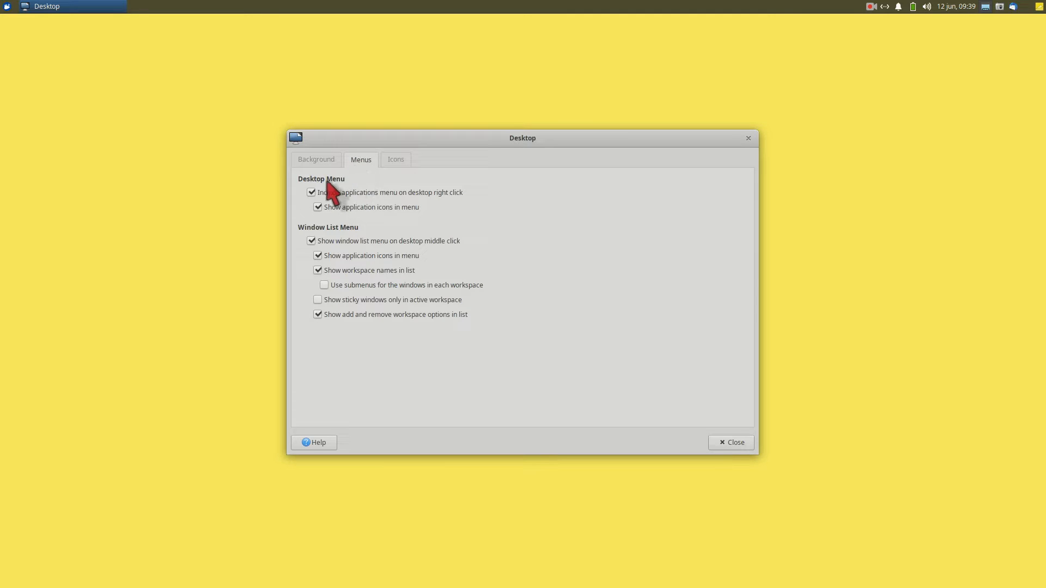
click(392, 161)
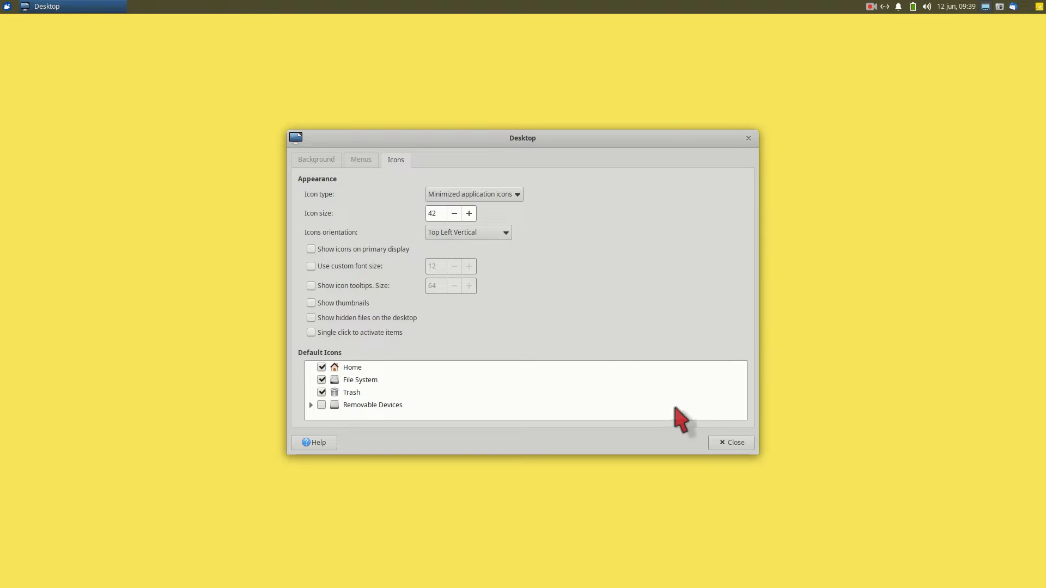
click(732, 443)
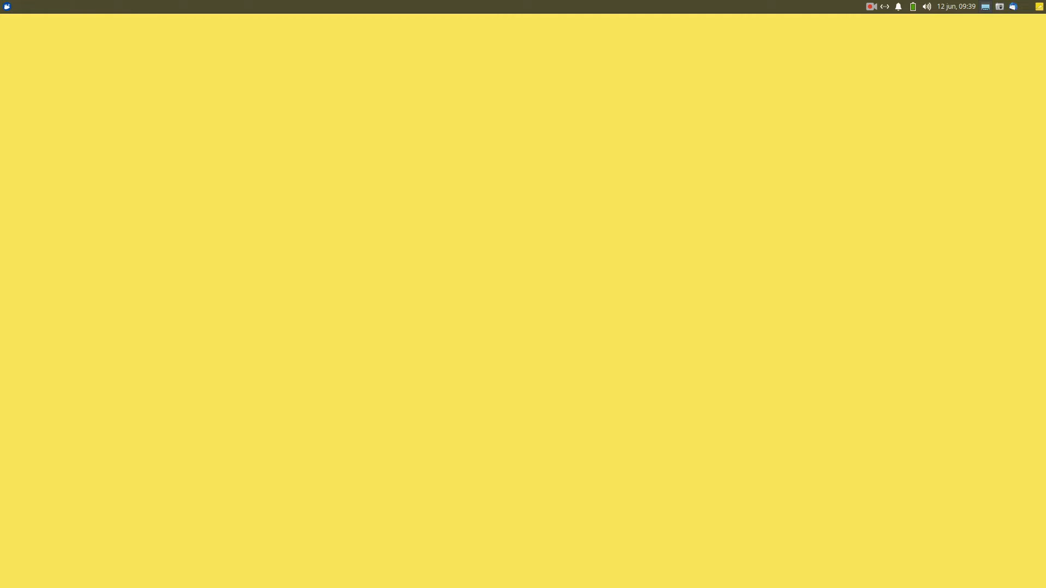
Switch back to Workspace 1 through the desktop's window list menu and show the icon options in its Desktop settings
middle_click(291, 167)
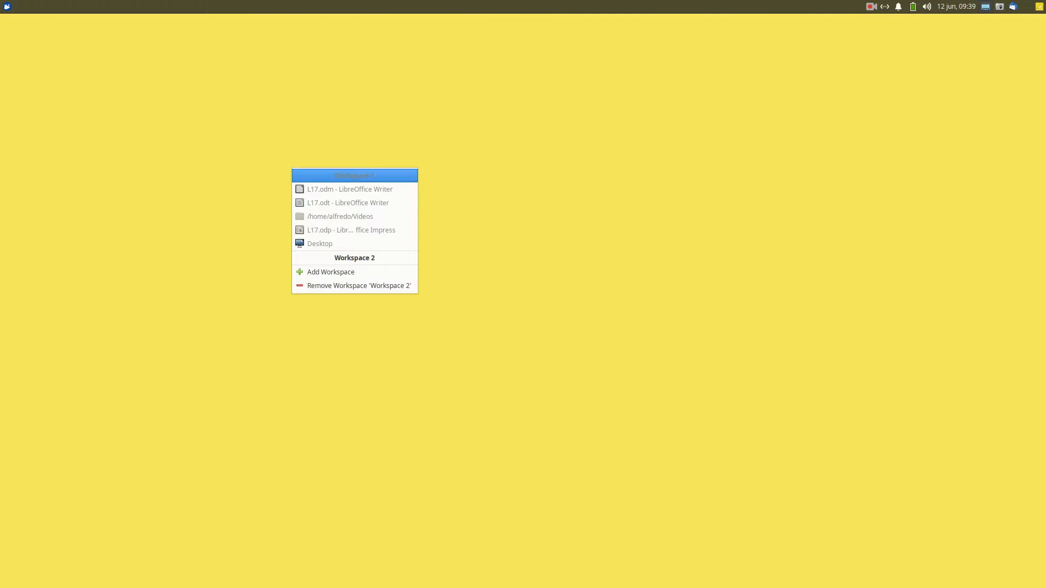
click(354, 175)
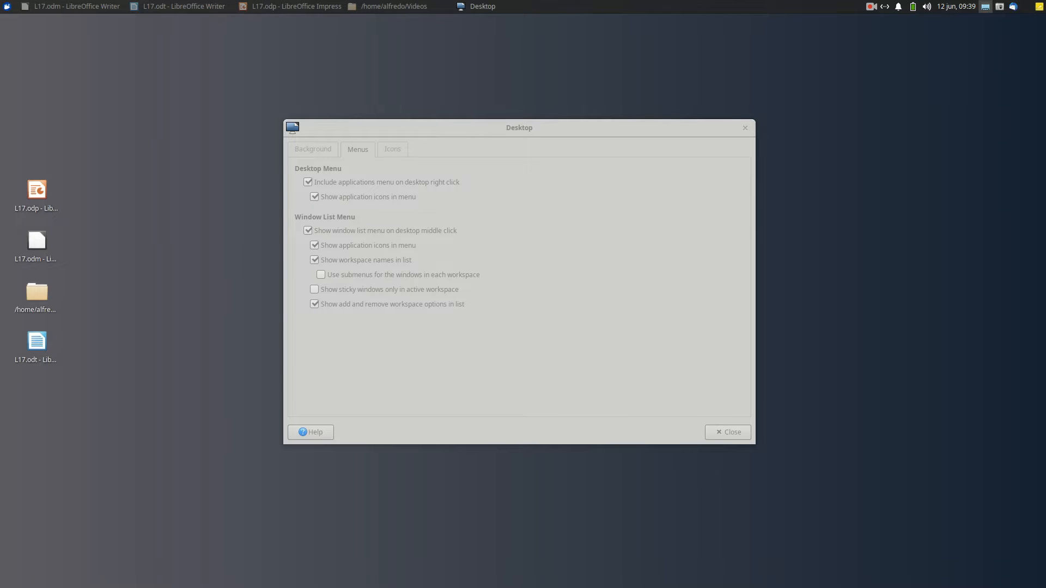
click(392, 149)
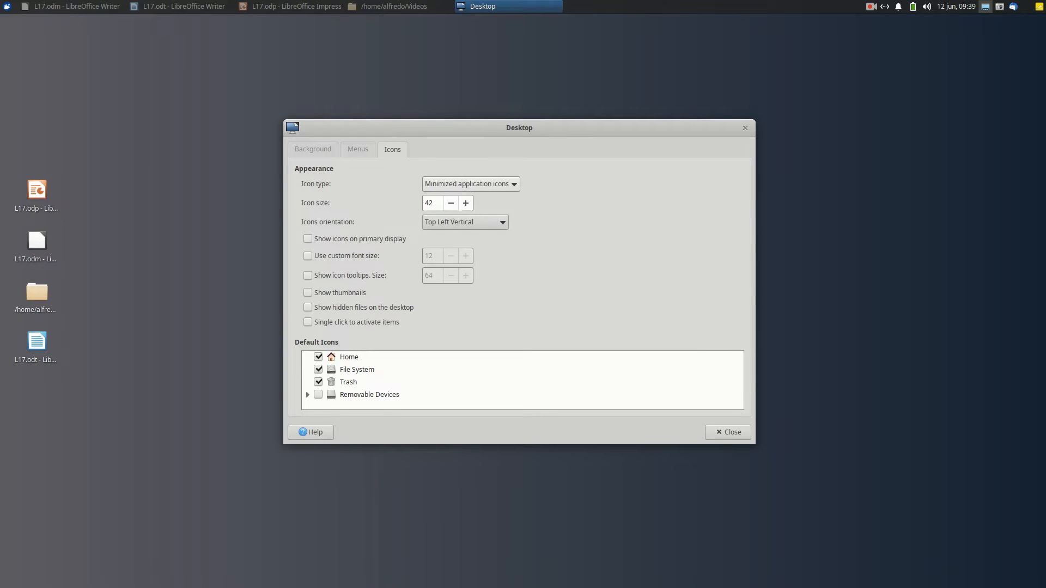
Compare the desktop icon types None, Minimized application icons and File/launcher icons, restore Minimized application icons and close the settings
click(471, 184)
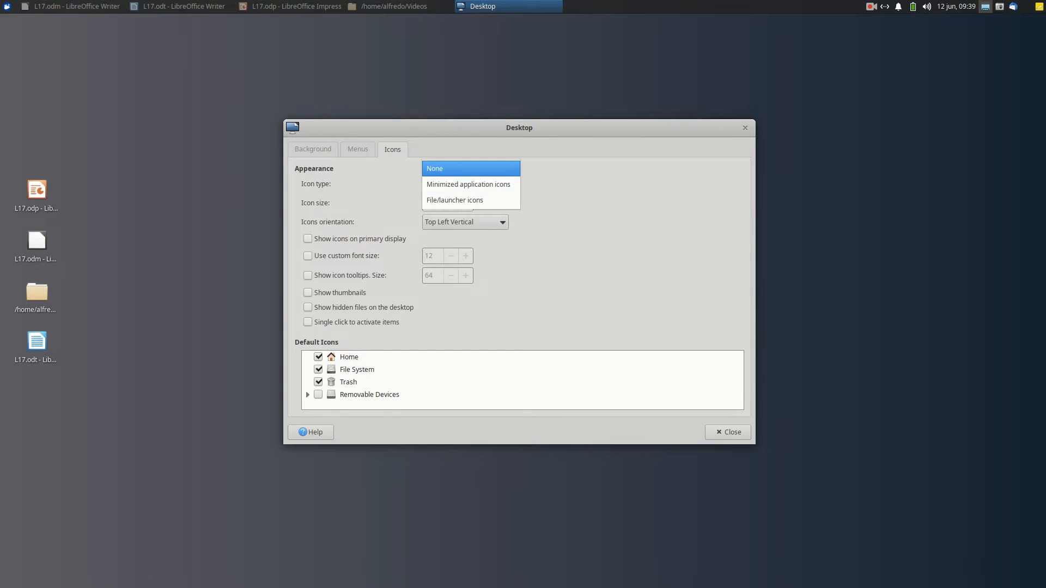
key(Return)
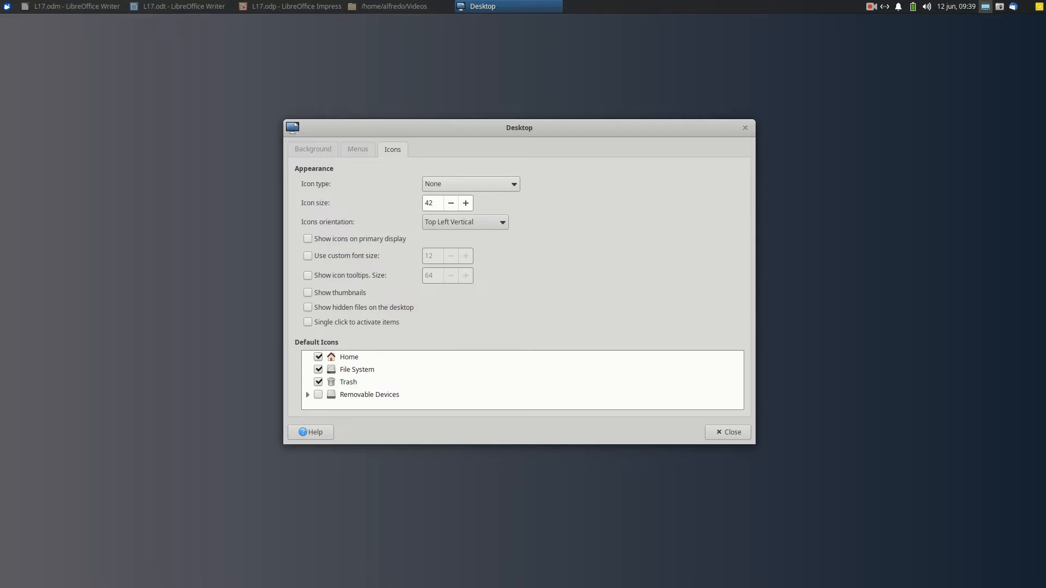
click(471, 185)
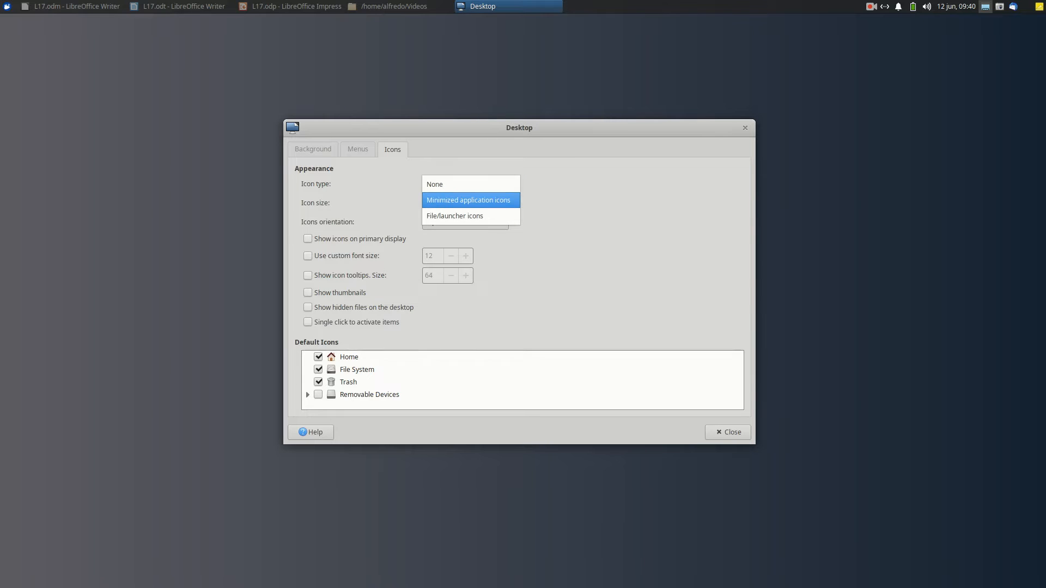
key(Return)
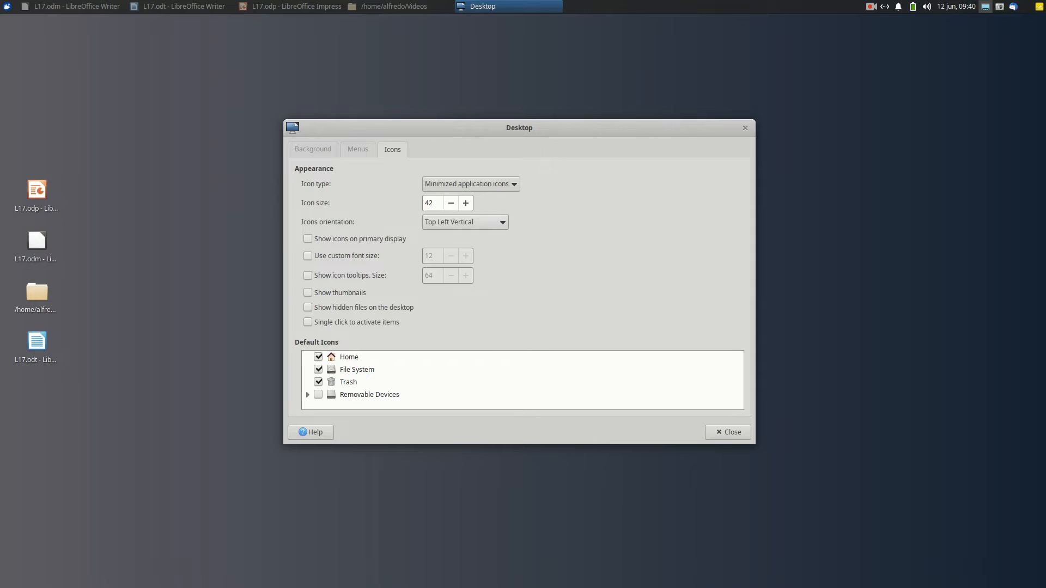
click(471, 184)
click(471, 200)
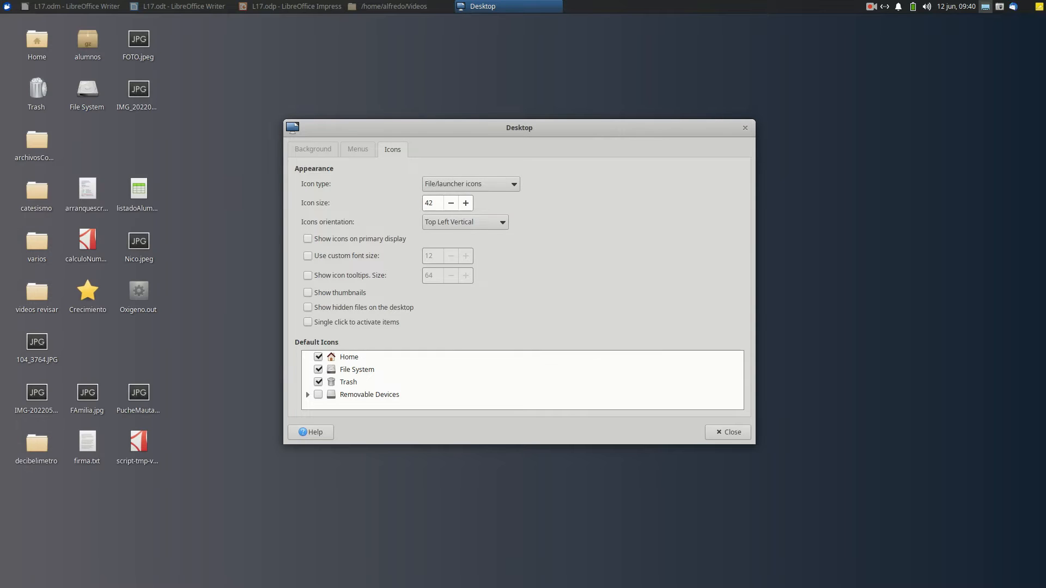
click(471, 184)
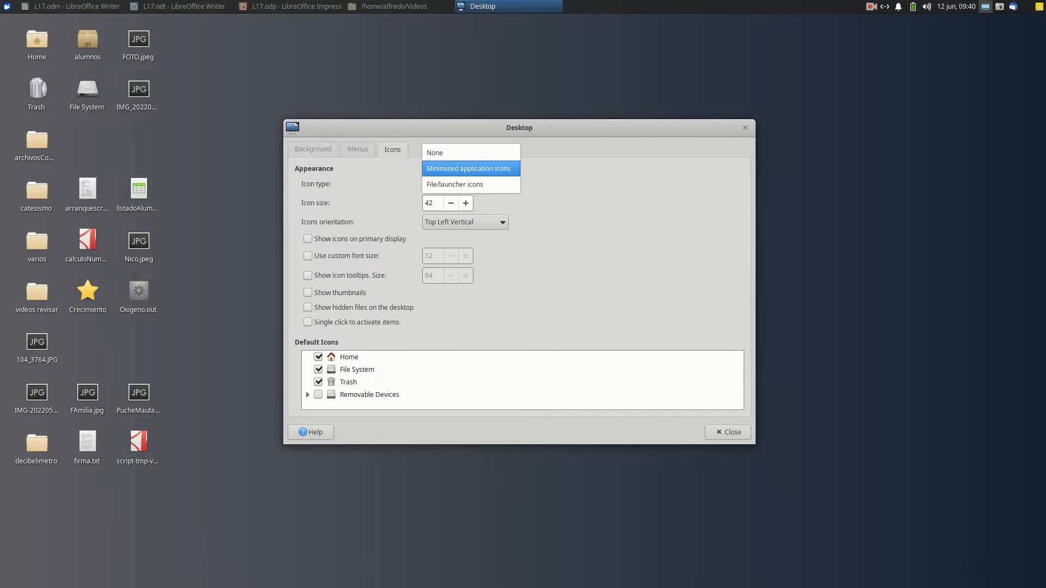
key(Return)
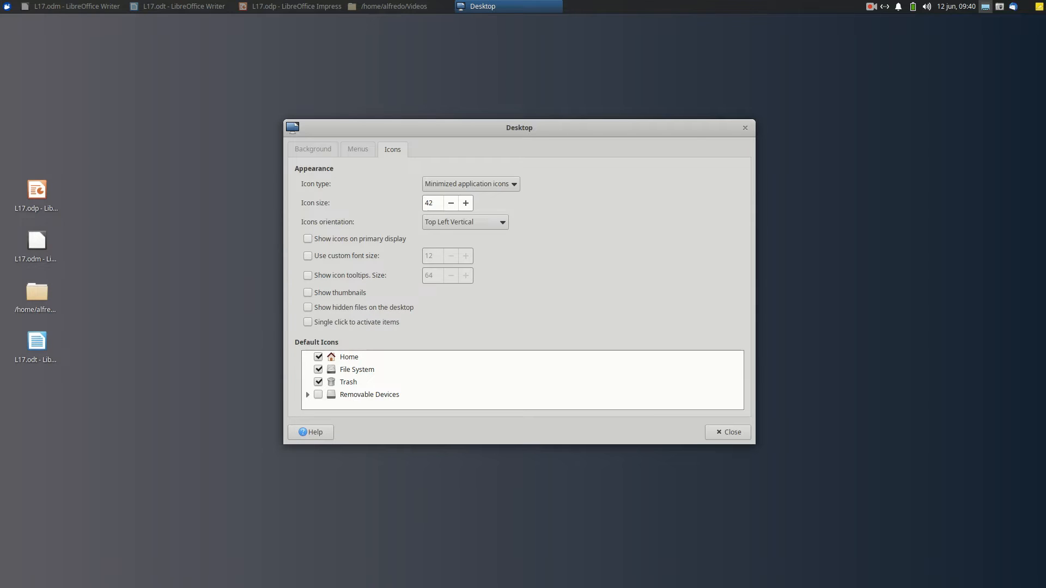
key(Escape)
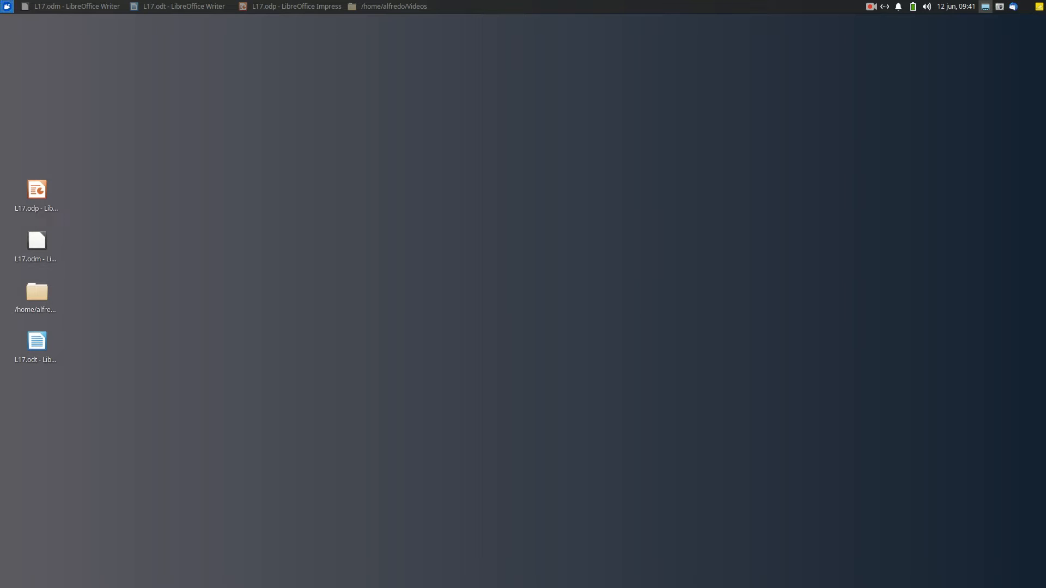
Open the Appearance settings and move the window slightly up on the desktop
click(7, 7)
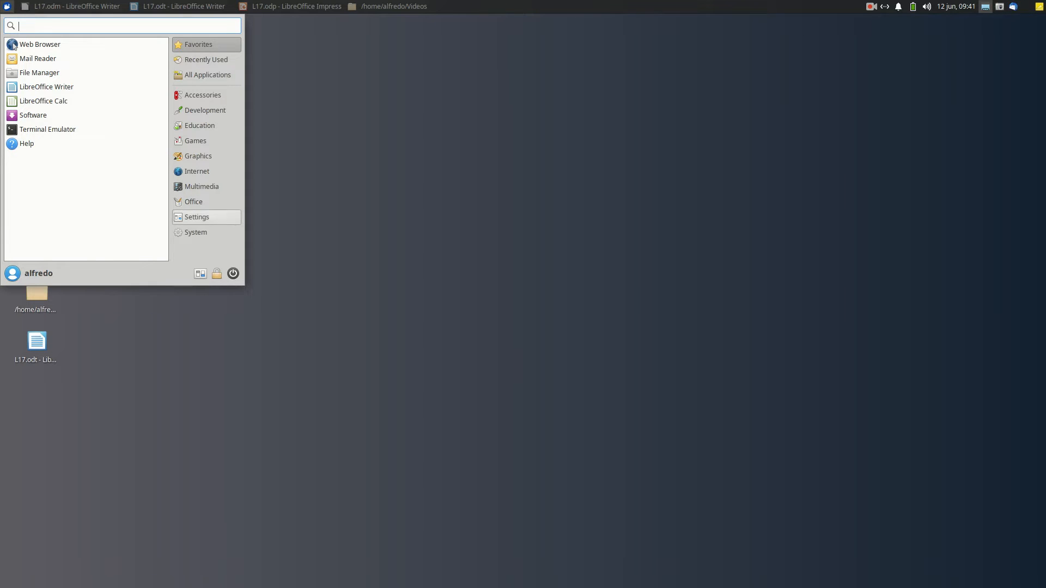
click(197, 217)
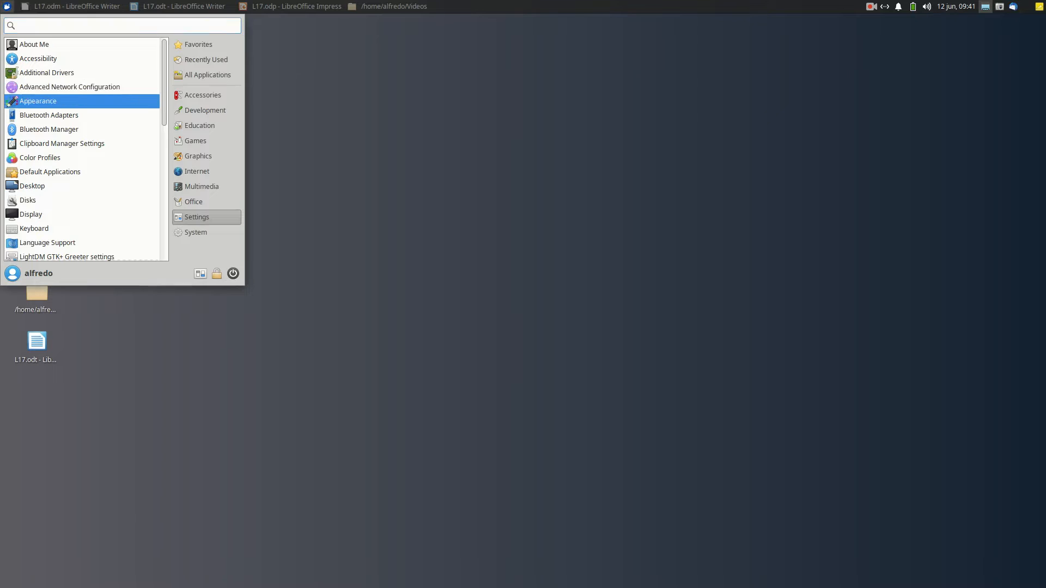
click(38, 101)
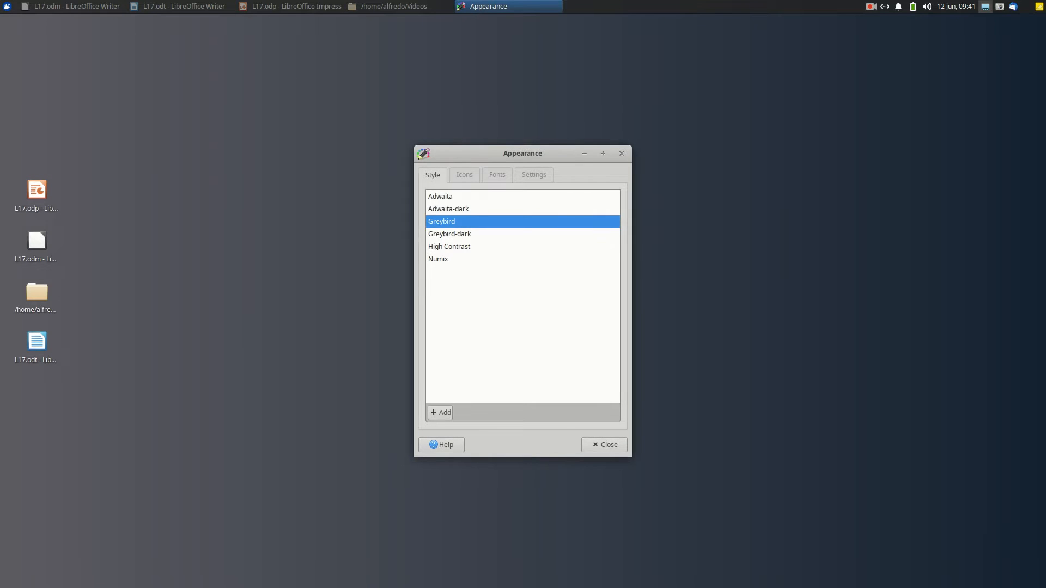
drag(450, 148, 427, 128)
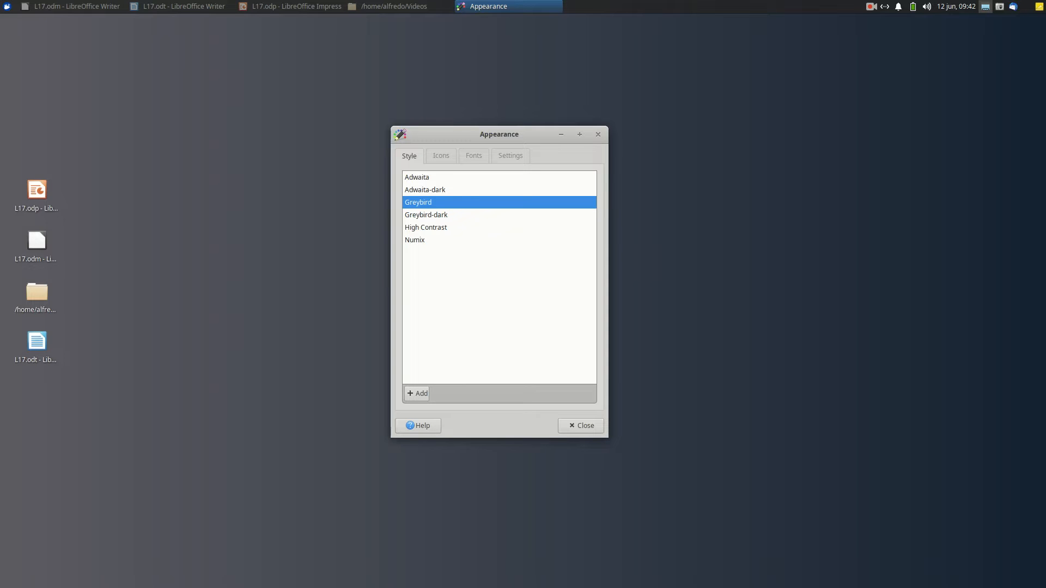
Try the Adwaita-dark and Adwaita styles, and return to the Greybird style
click(425, 189)
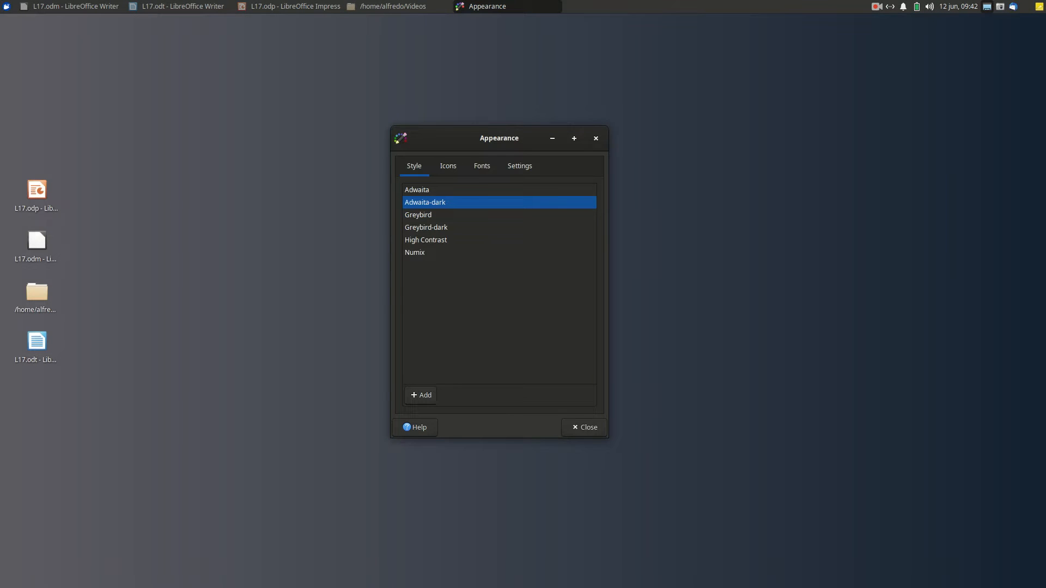
click(430, 191)
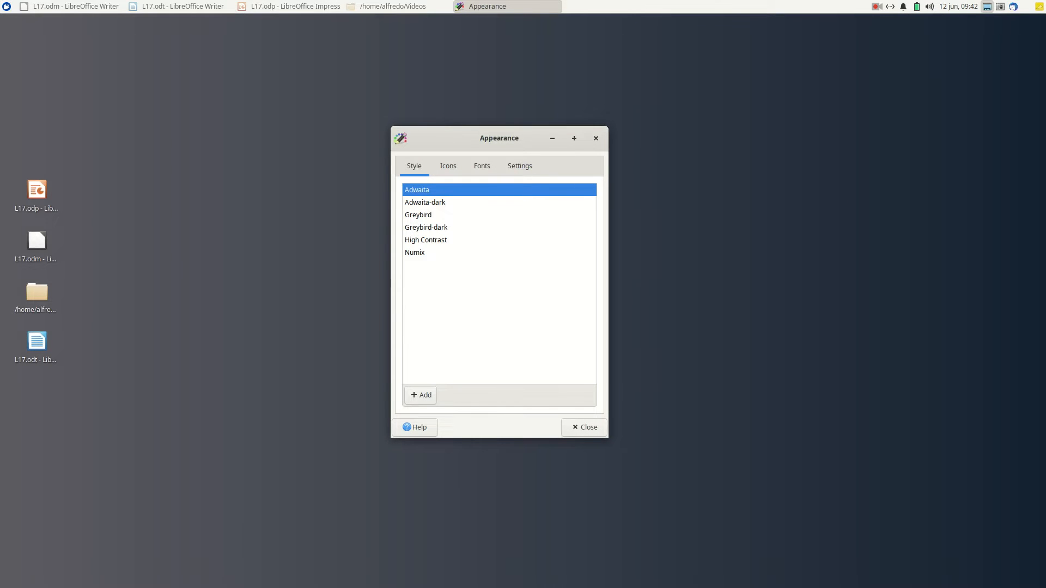
click(430, 215)
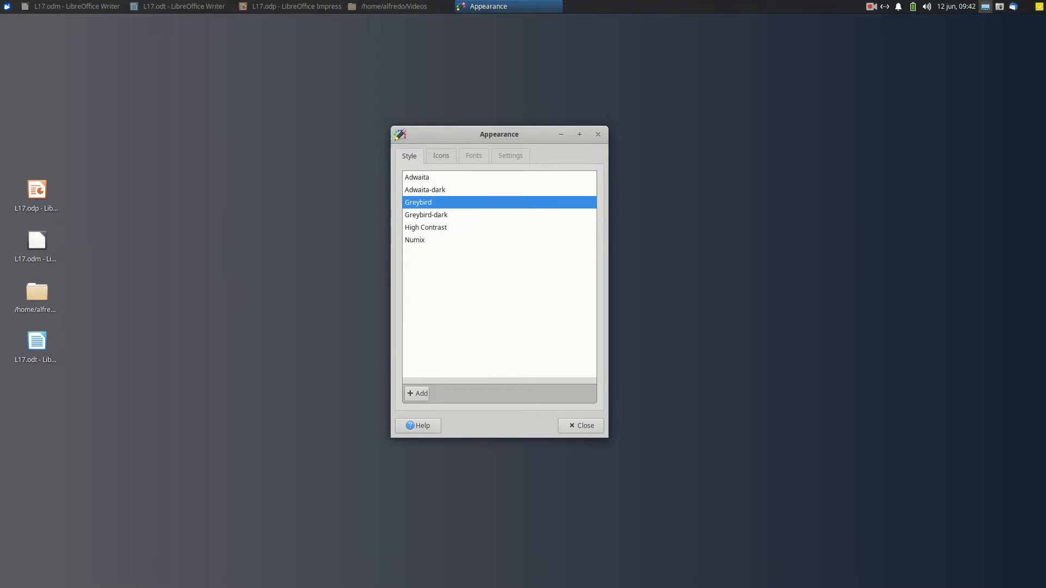
Show the available icon themes and set the default font to Noto Sans Regular at size 11
click(441, 155)
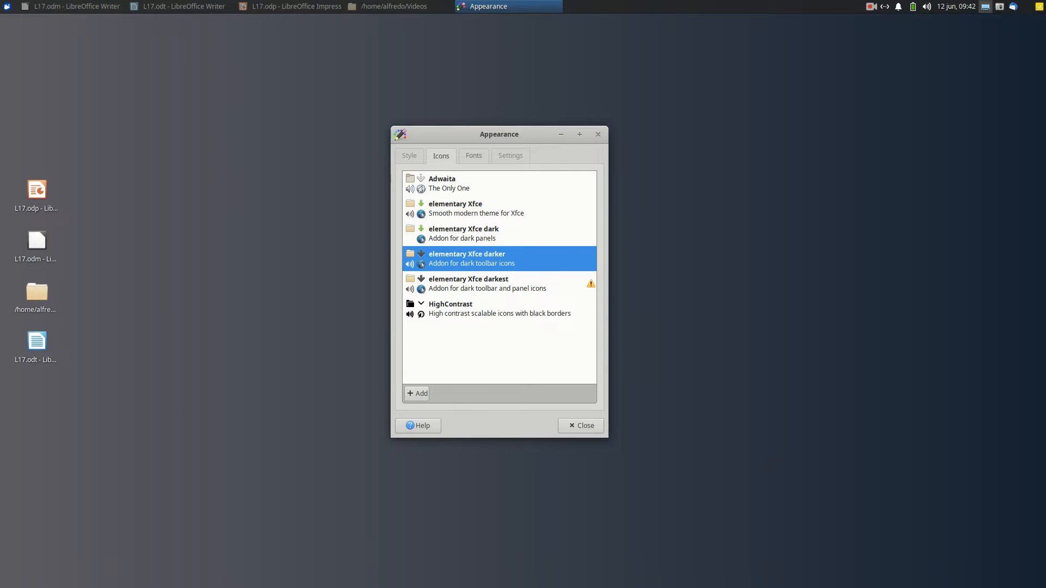
click(474, 156)
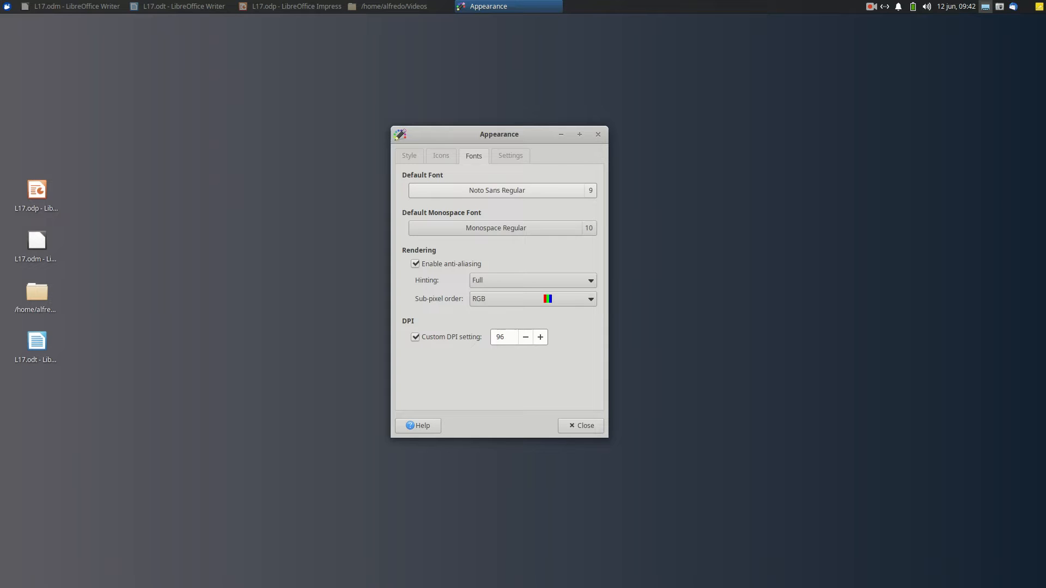
click(591, 190)
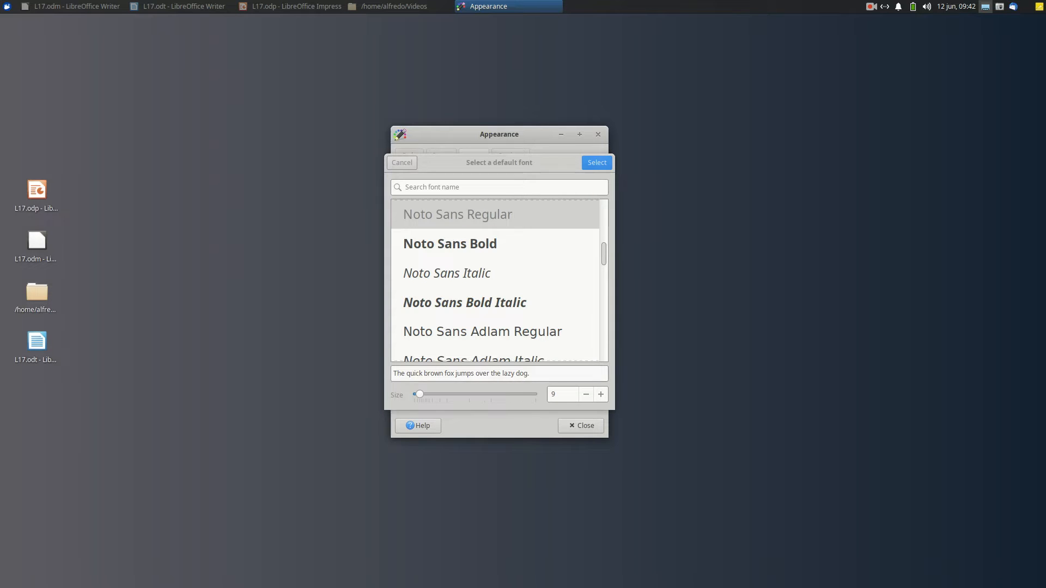
click(597, 162)
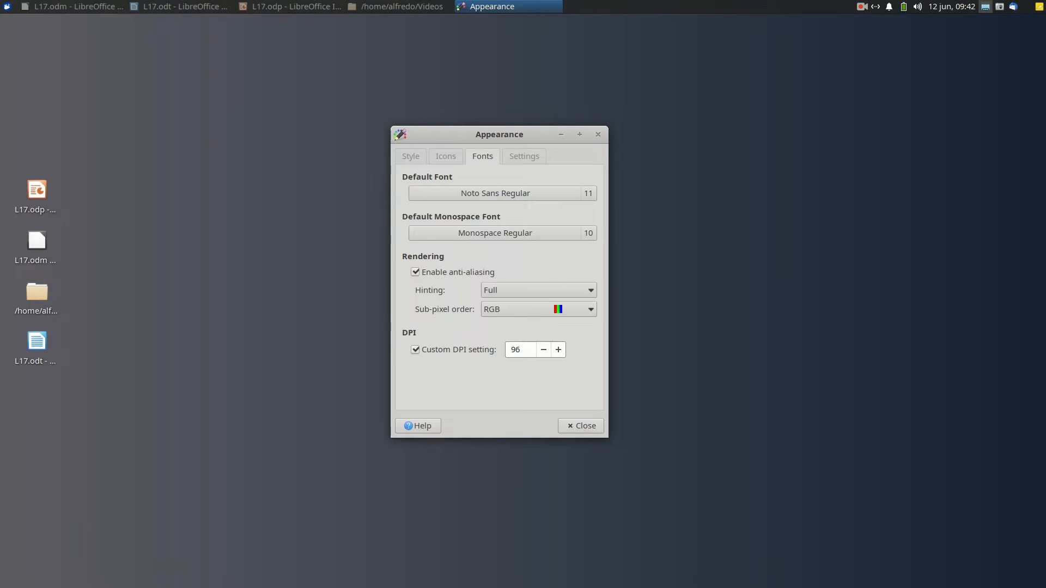
Switch the images on buttons off and back on, and close the Appearance settings
click(524, 156)
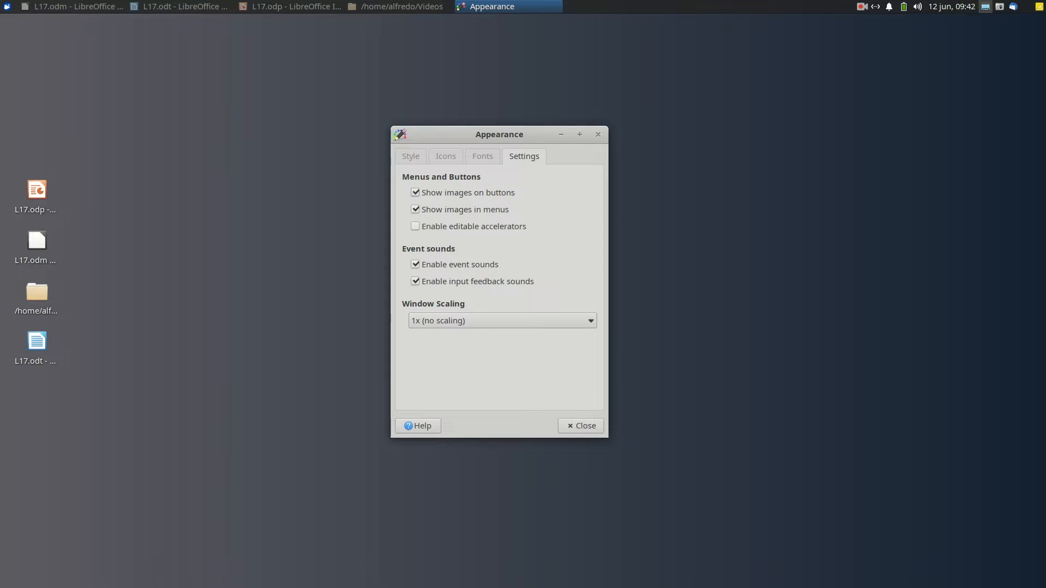
click(415, 193)
click(415, 193)
click(580, 425)
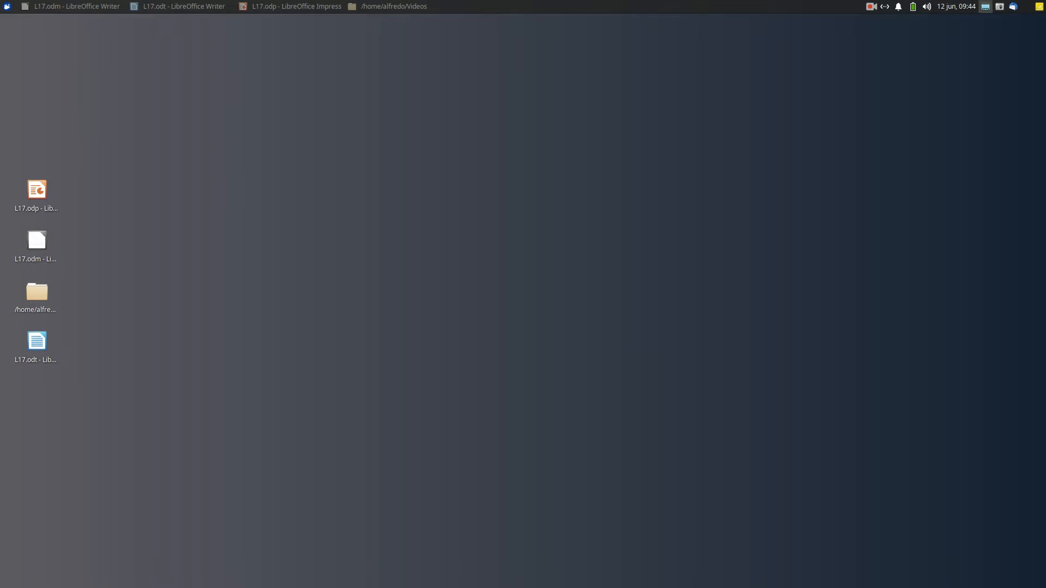
Restore the minimized Videos folder window, view its window menu options and dismiss the menu
double_click(37, 292)
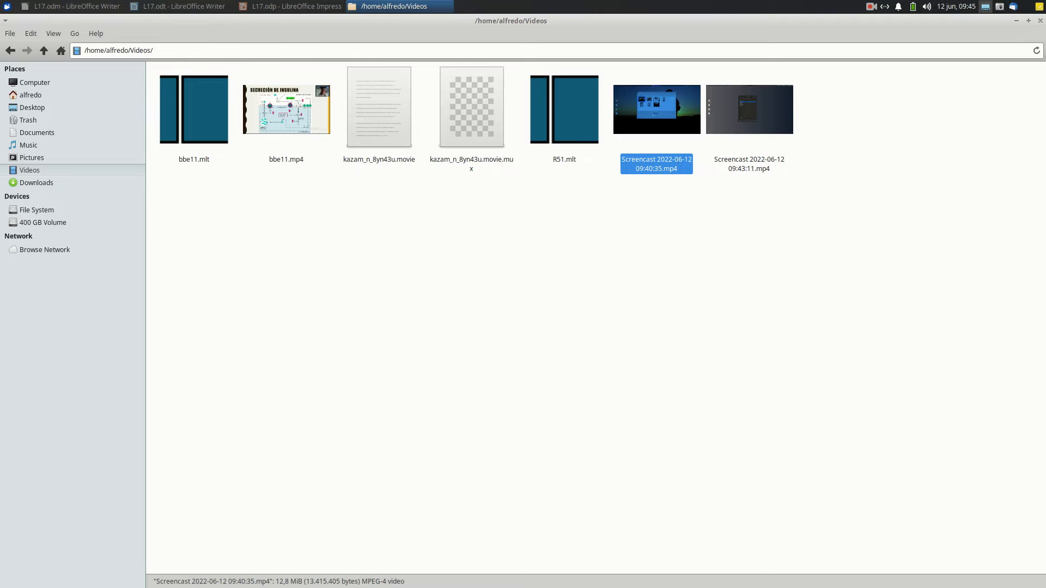
key(alt+space)
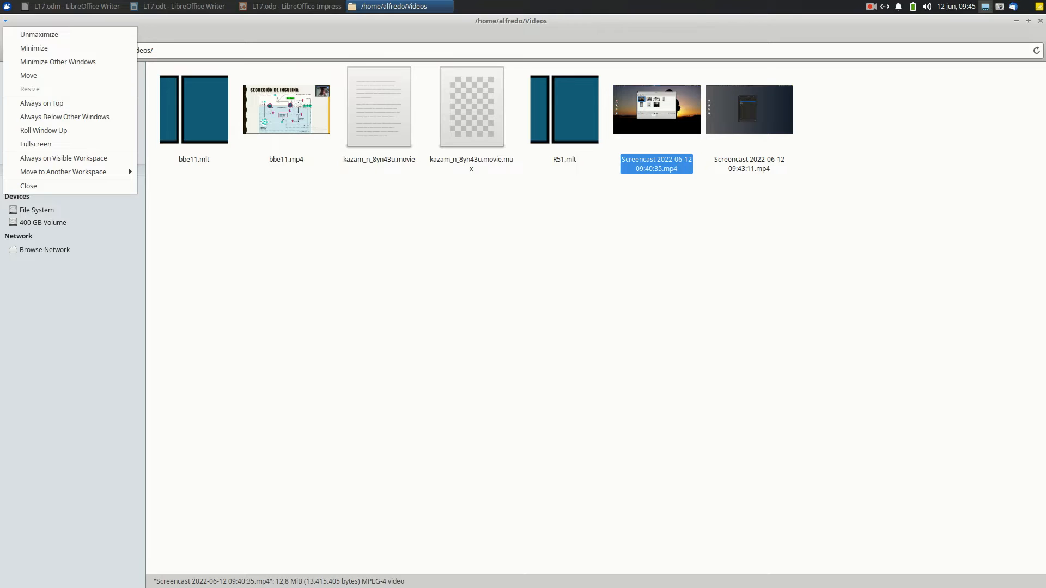
key(Escape)
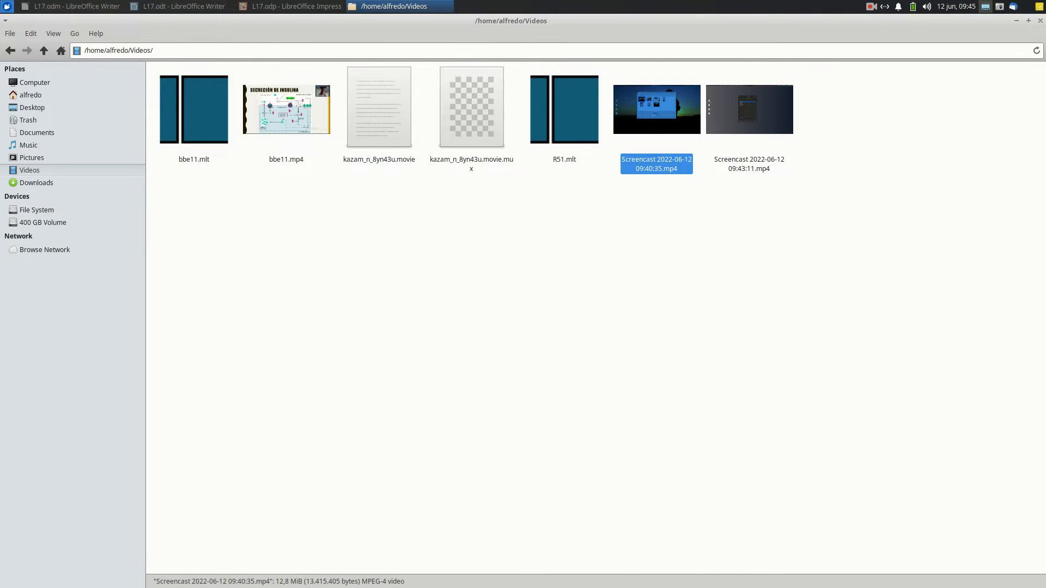
Open the Window Manager settings and move the dialog below the file thumbnails of the Videos folder
click(7, 6)
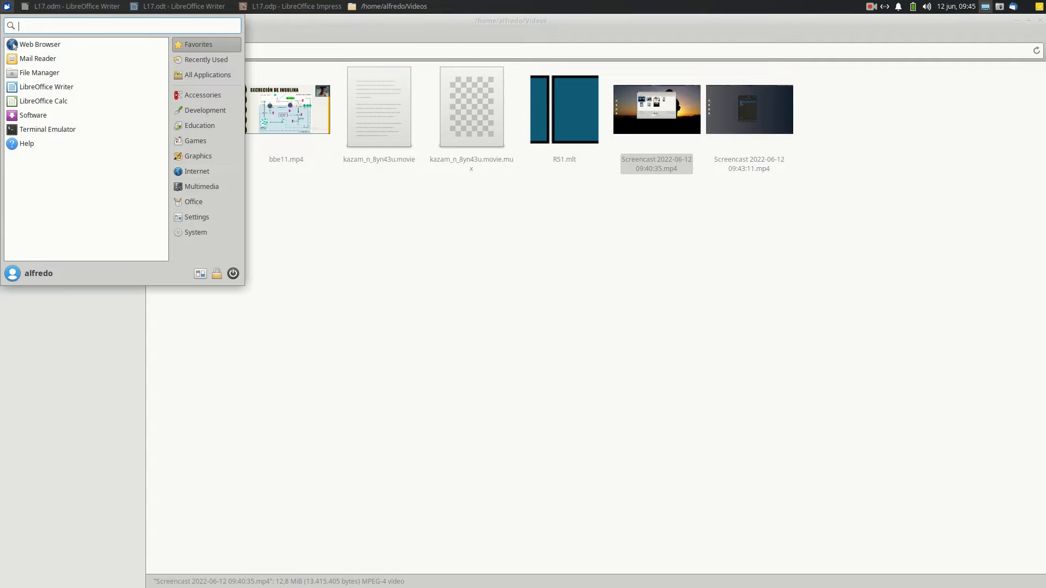
click(196, 217)
scroll(55, 147, down, 5)
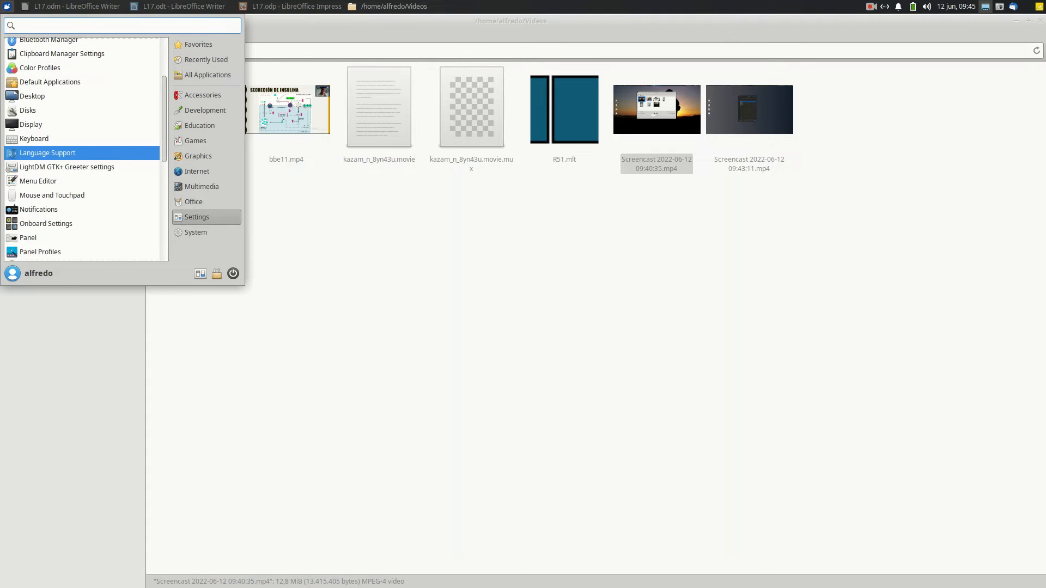
scroll(54, 152, down, 4)
scroll(55, 155, down, 2)
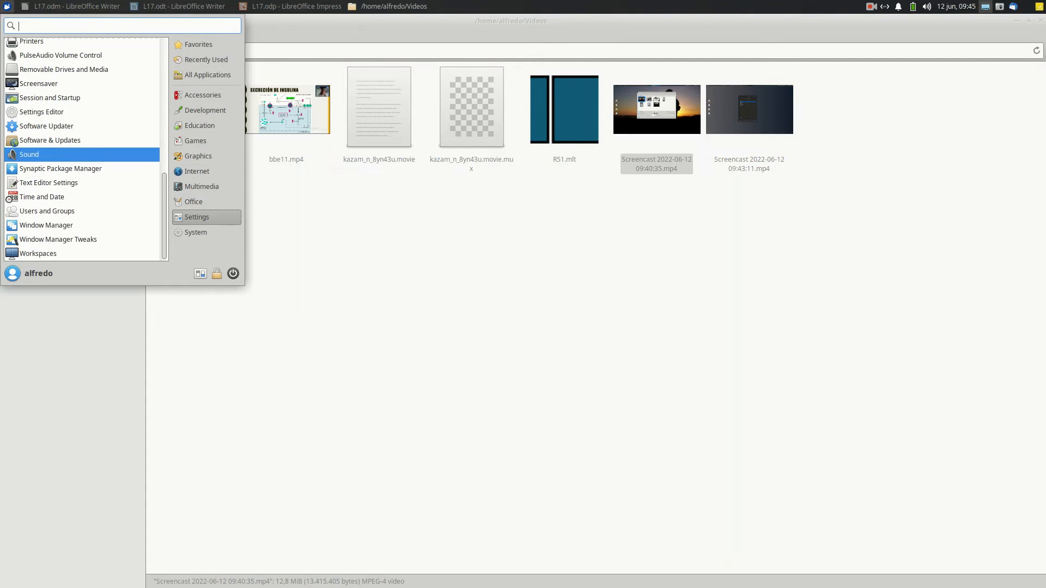
click(49, 226)
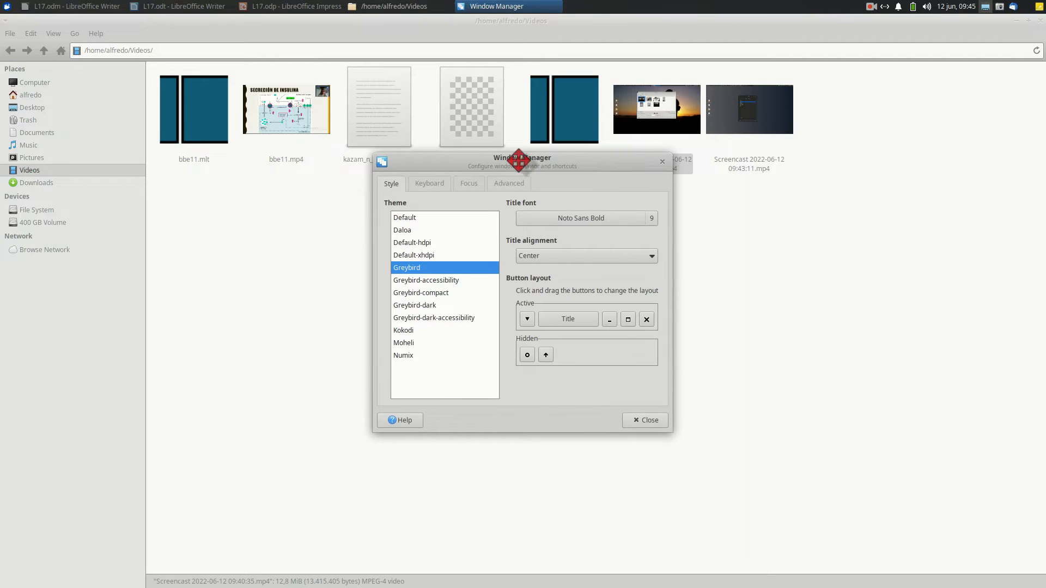
drag(522, 161, 495, 211)
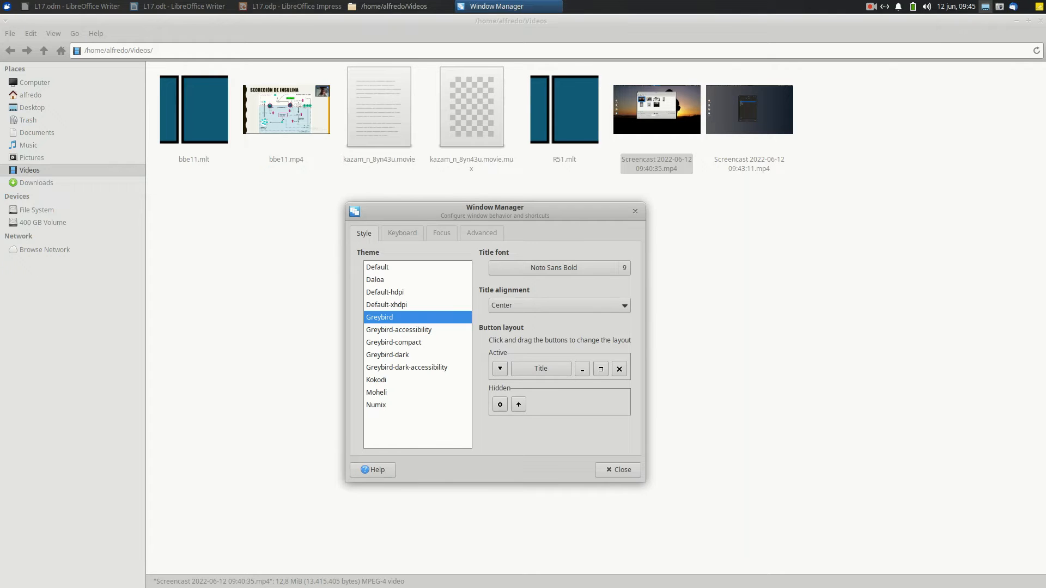
Preview the Default, Daloa, Default-hdpi and Default-xhdpi window themes, return to Greybird, and keep the title alignment at Center
click(404, 267)
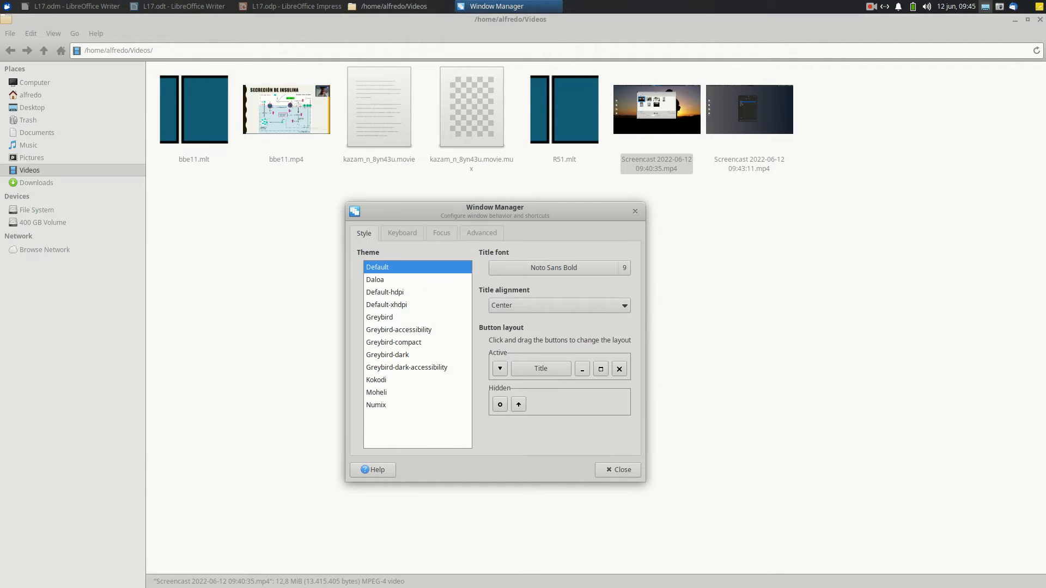
key(Down)
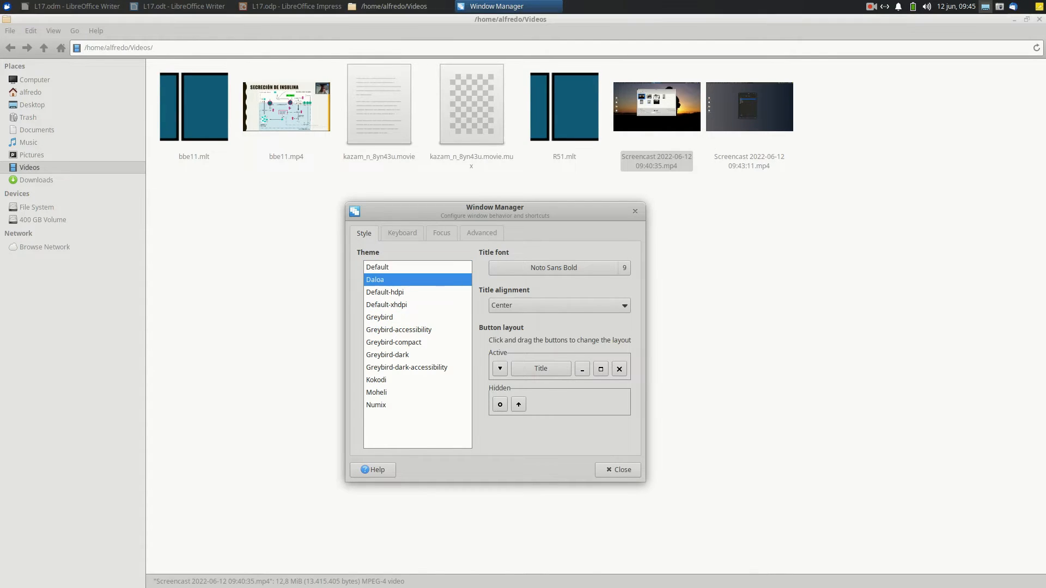
key(Down)
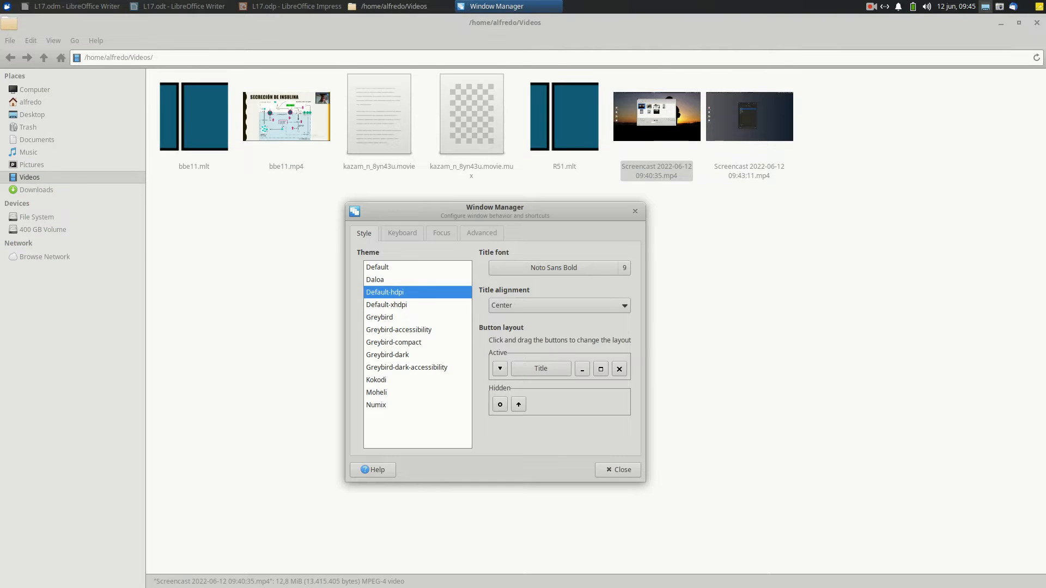
key(Down)
key(Down)
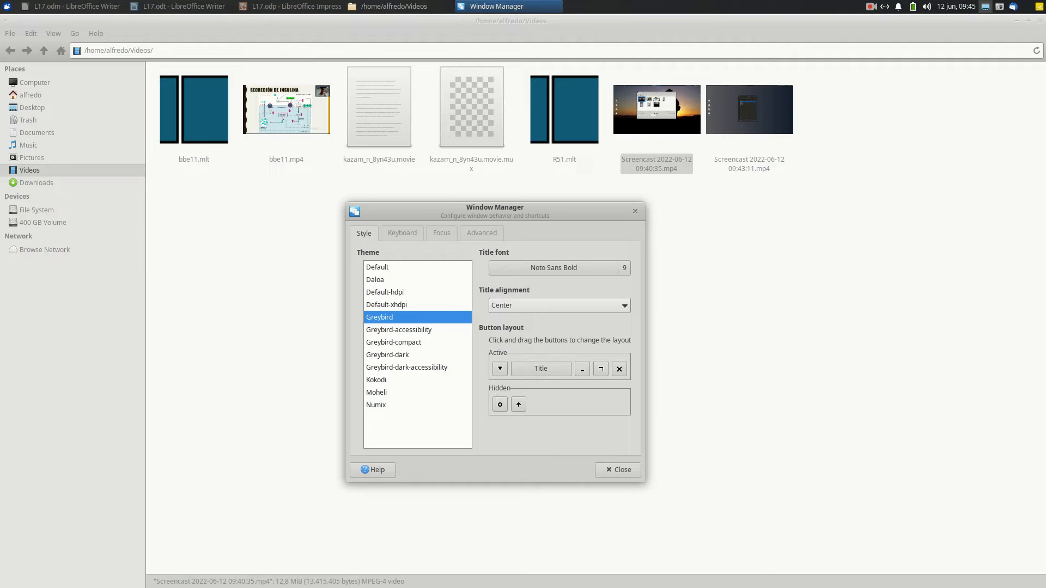
click(560, 305)
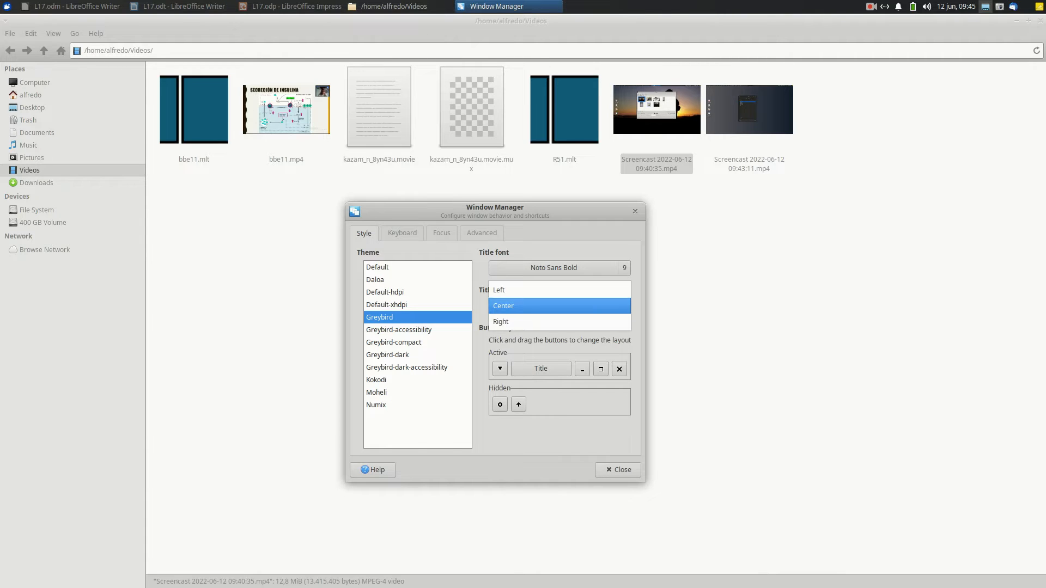
click(559, 306)
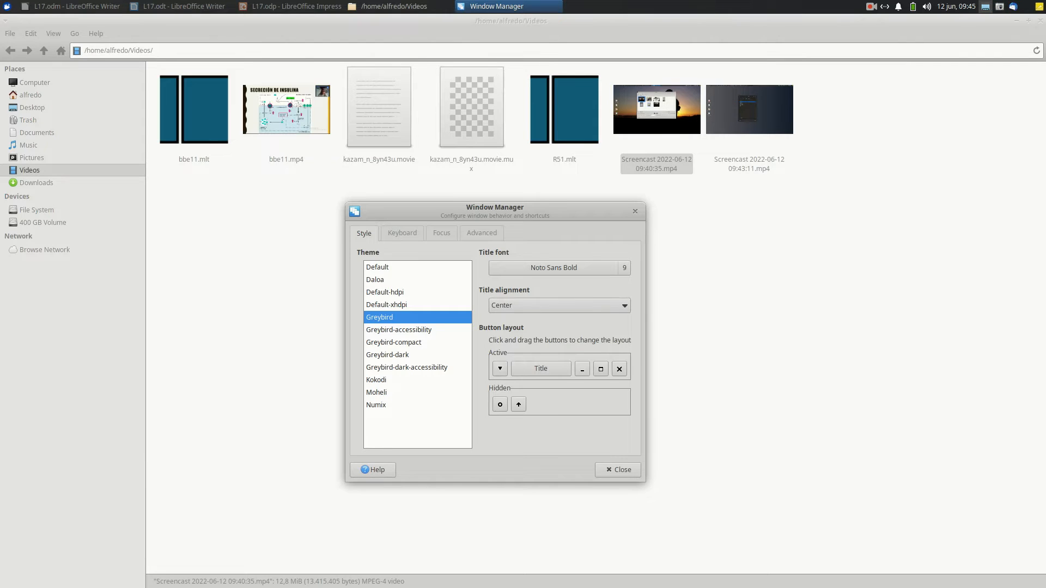
Bring up the Videos window, view its window menu options, dismiss the menu and return to the Window Manager settings
key(alt+Tab)
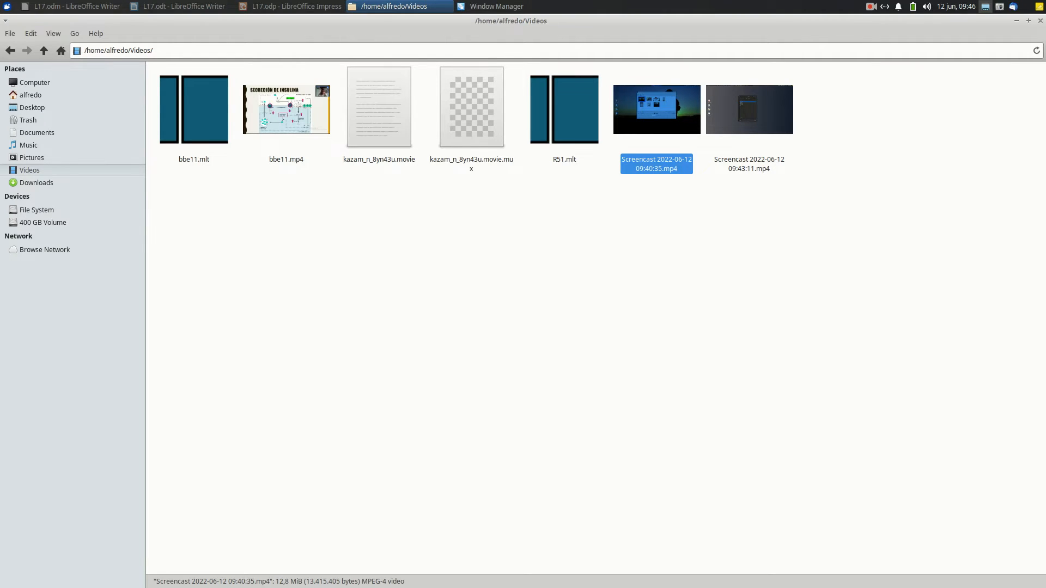
click(5, 21)
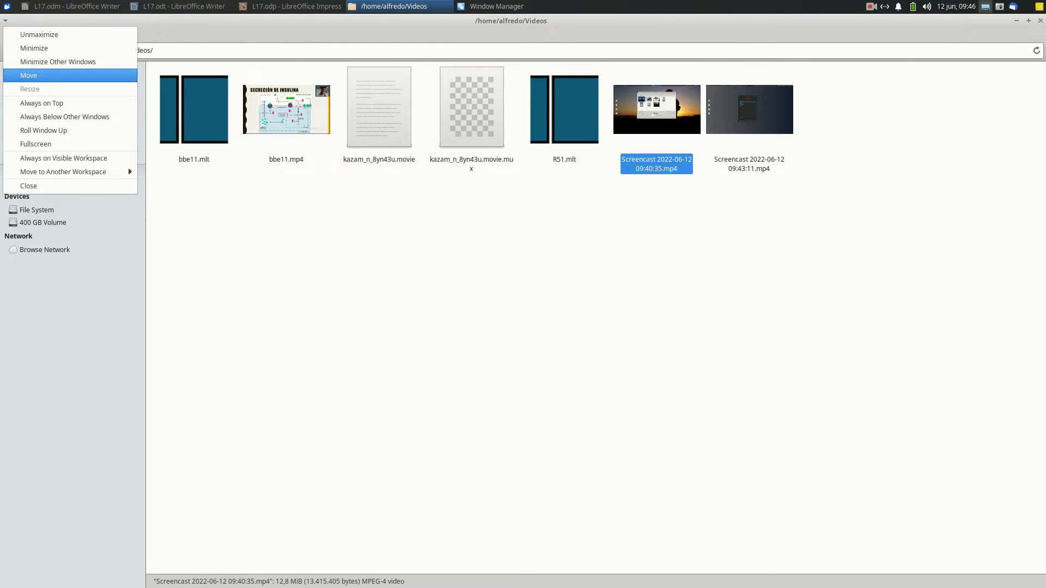
key(Escape)
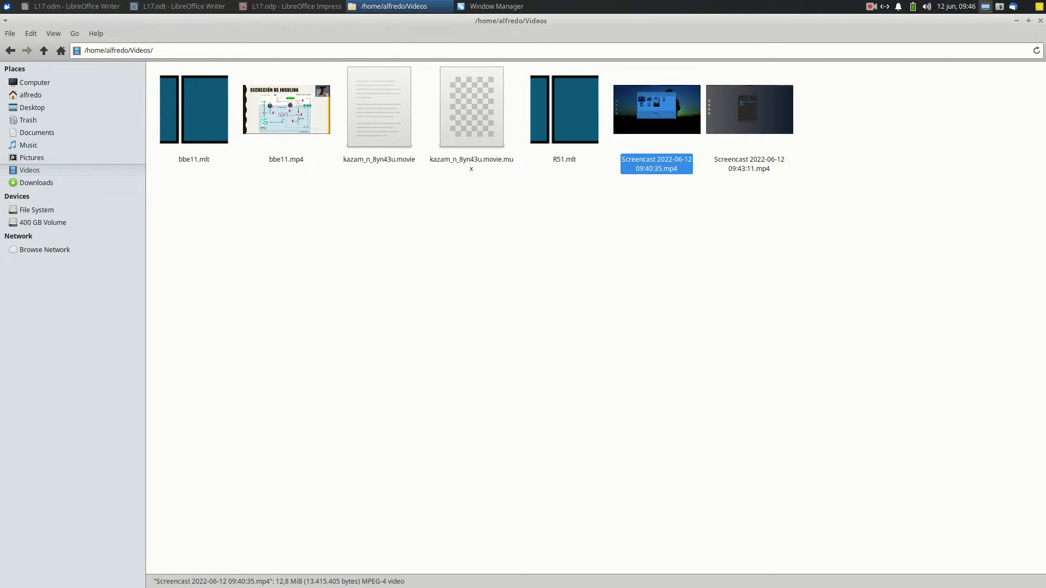
key(alt+Tab)
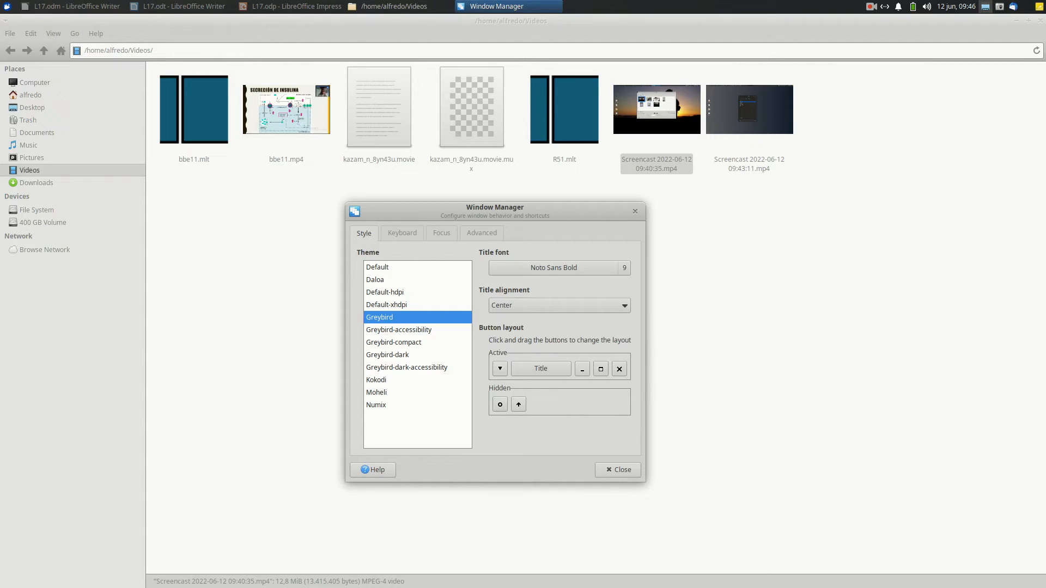
Move the Close button to the hidden buttons, check the Videos window's title bar, and restore the button to the active layout
drag(600, 369, 610, 369)
mouse_move(541, 369)
mouse_down()
mouse_move(610, 368)
mouse_move(515, 373)
mouse_up()
drag(582, 369, 626, 367)
drag(619, 368, 550, 405)
key(alt+Tab)
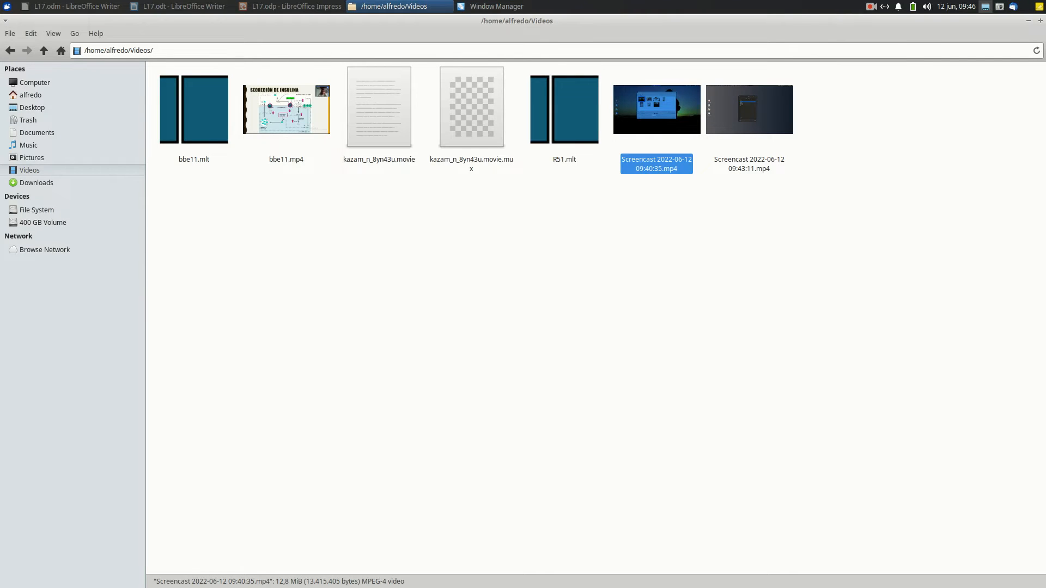
key(alt+Tab)
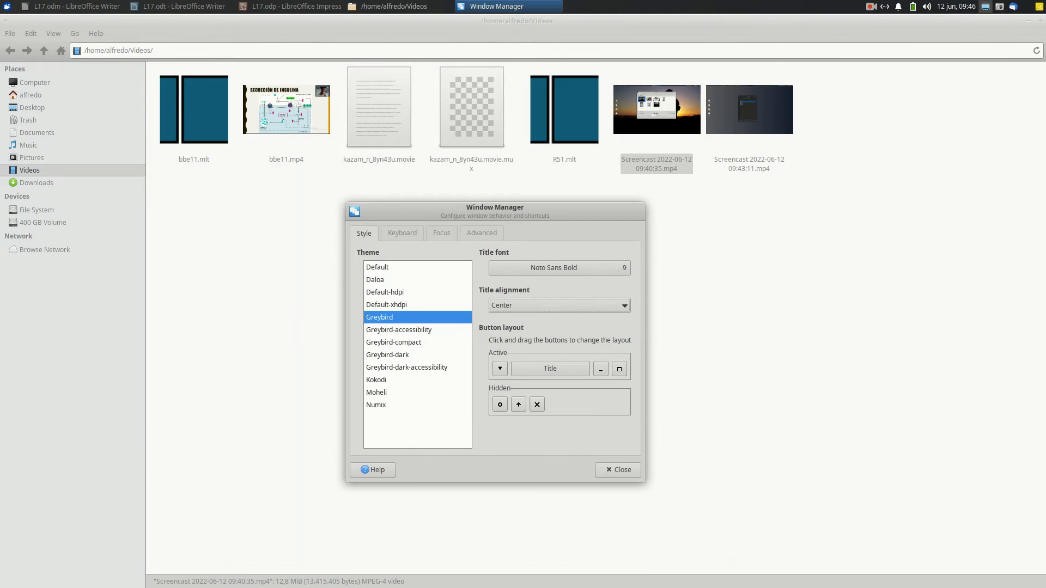
drag(537, 404, 624, 372)
Assign the Ctrl+Alt+D shortcut to the Show desktop action in the window manager's keyboard shortcuts
click(402, 233)
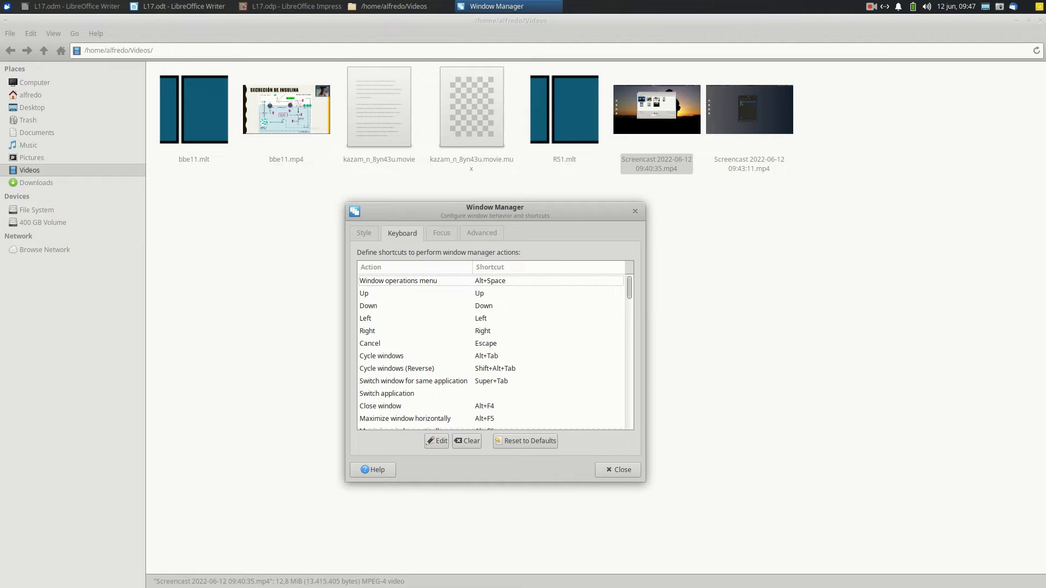
scroll(495, 352, down, 7)
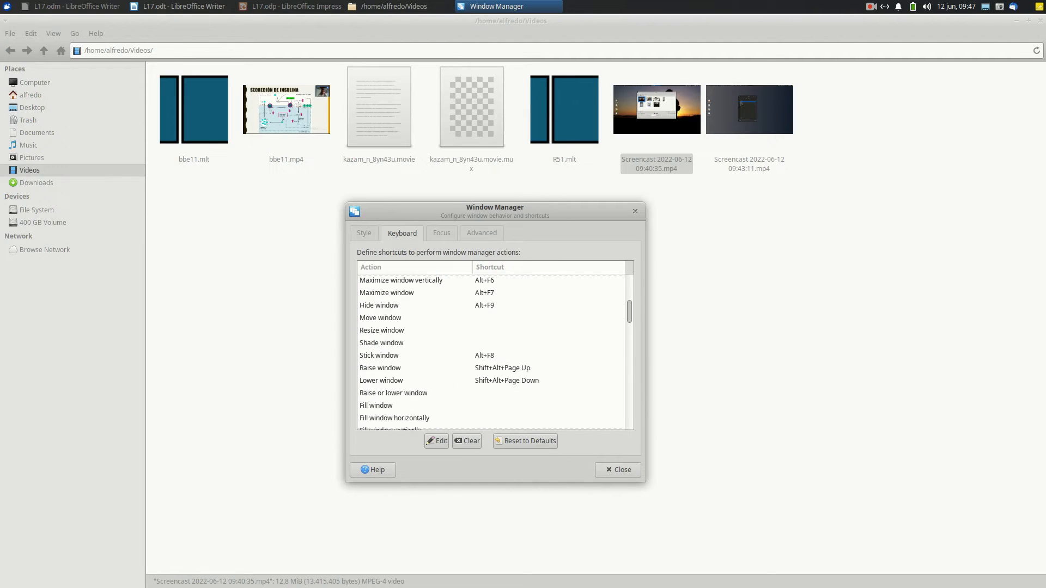
scroll(495, 352, down, 7)
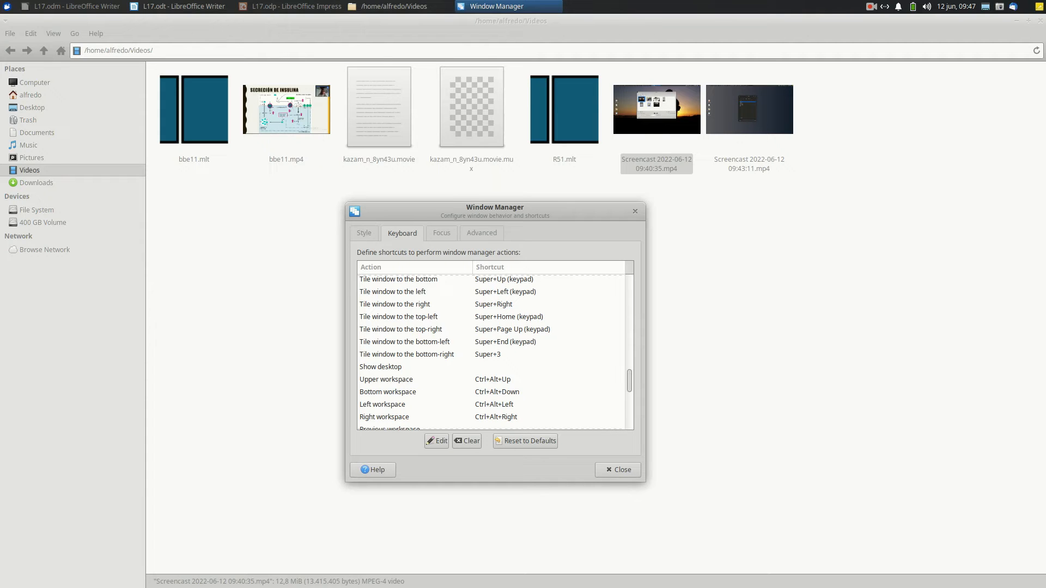
click(490, 367)
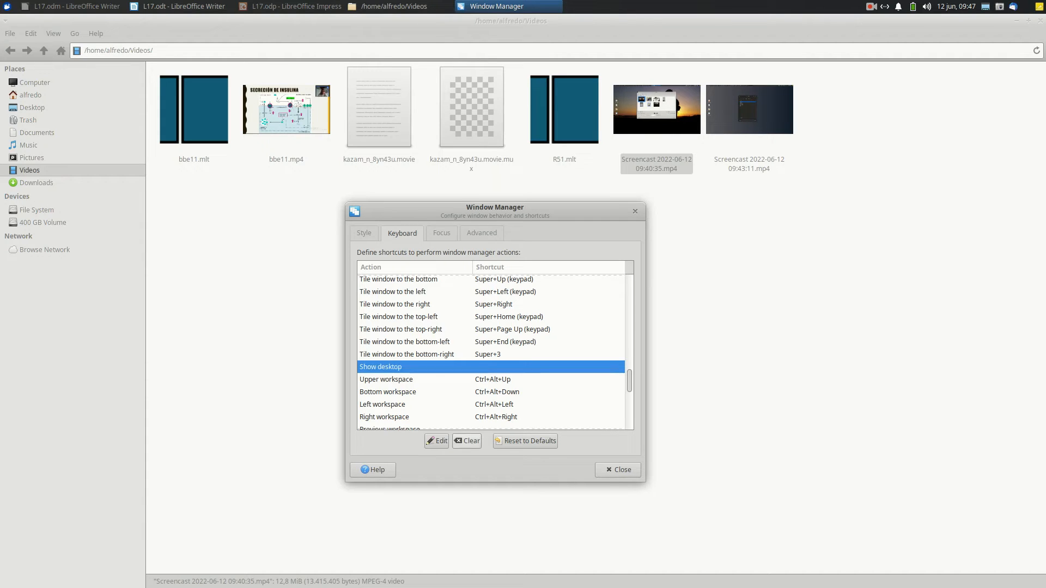
click(436, 441)
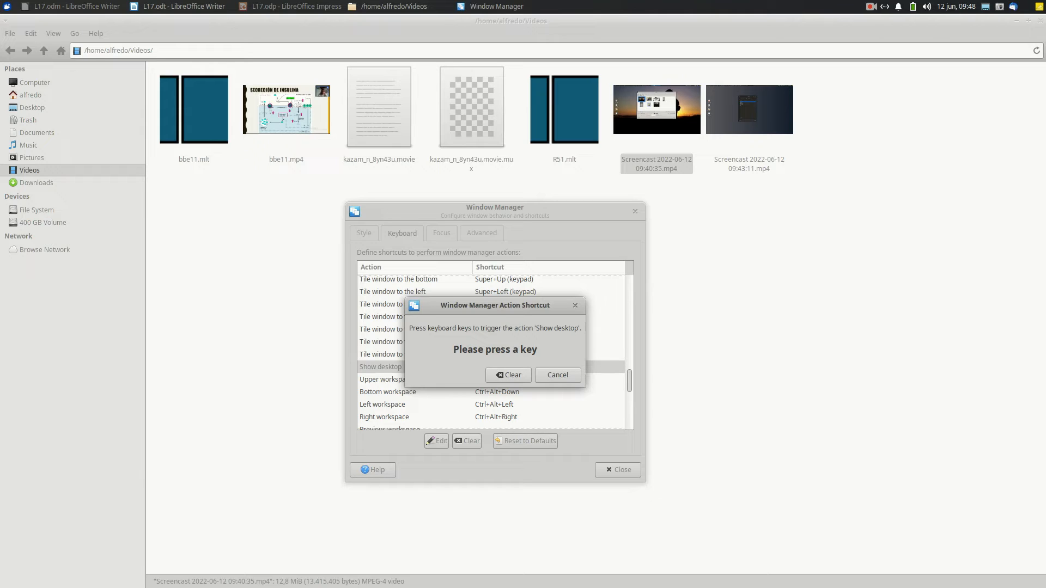
key(ctrl)
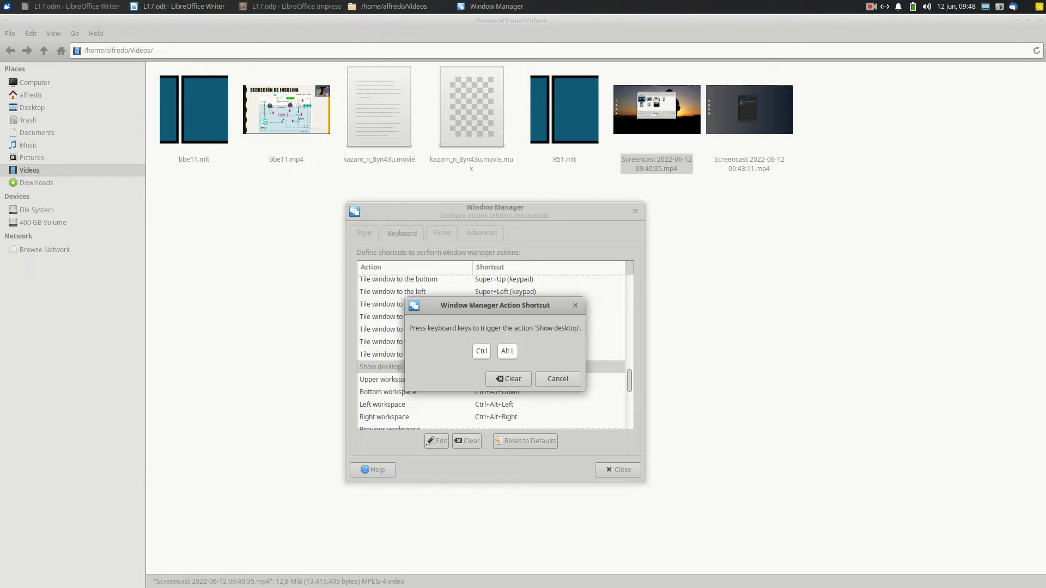
key(ctrl+alt+d)
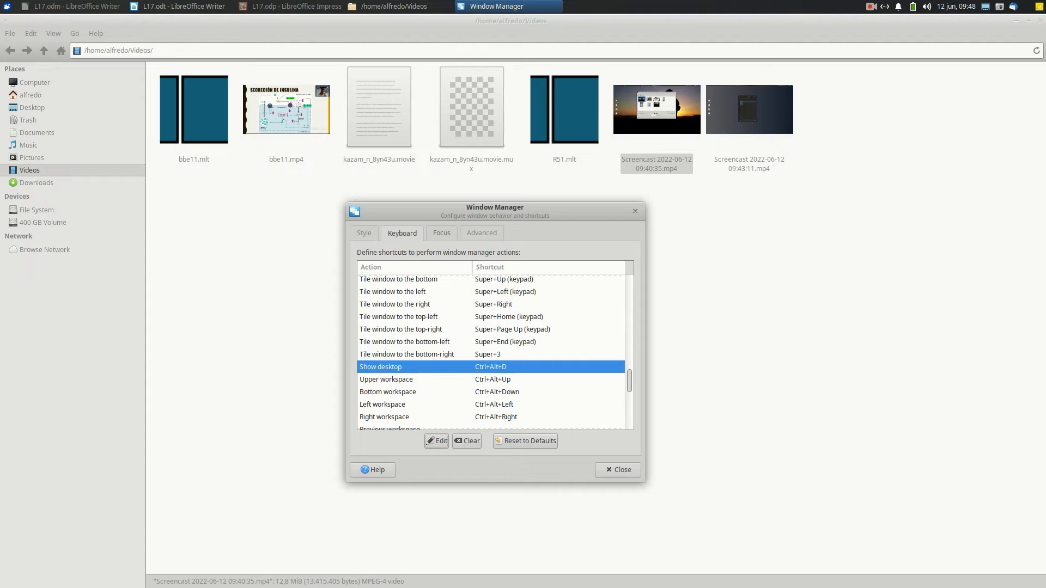
Show the Focus settings, move the dialog aside, and restore the Videos window from its maximized size
click(442, 233)
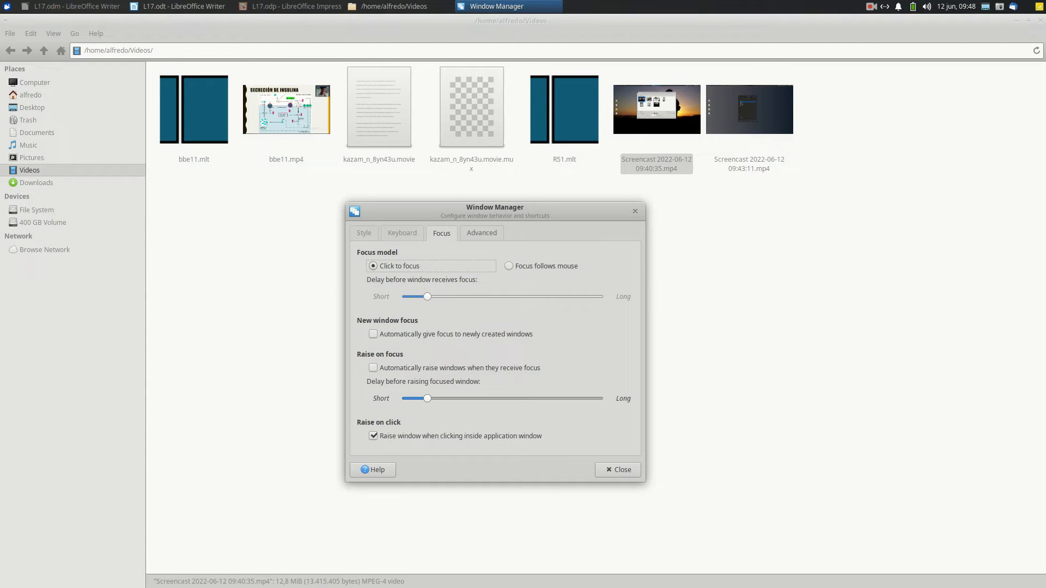
drag(499, 207, 284, 167)
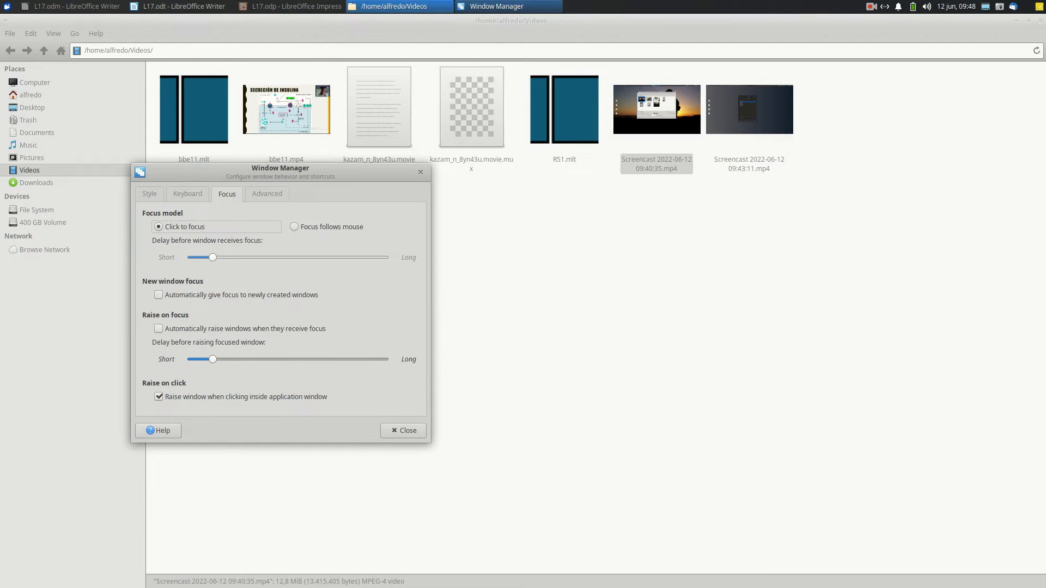
click(400, 6)
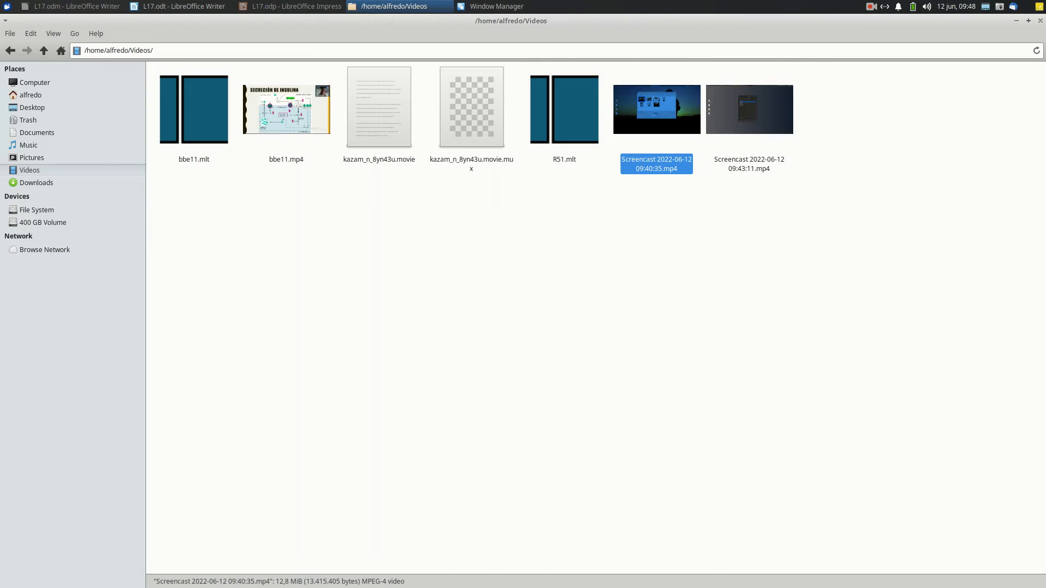
click(1028, 21)
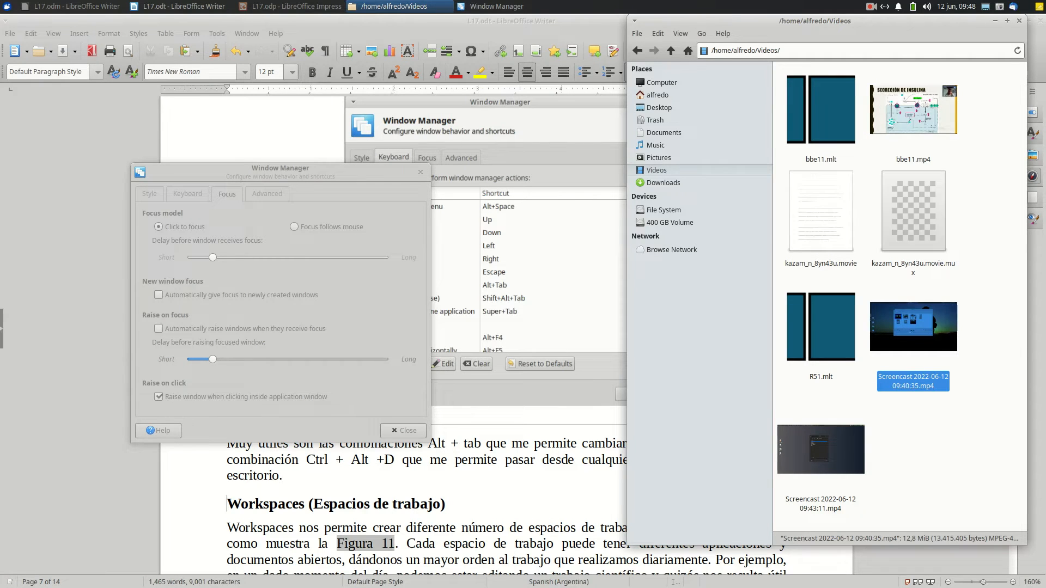
Select kazam_n_8yn43u.movie in the Videos window and set the window manager's focus model to Focus follows mouse
click(821, 214)
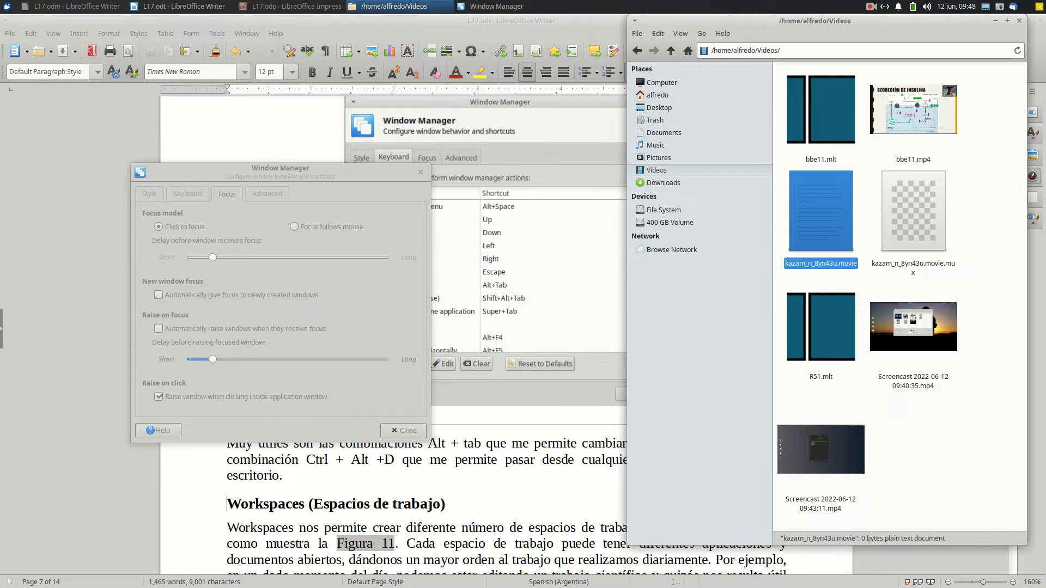
key(alt+Tab)
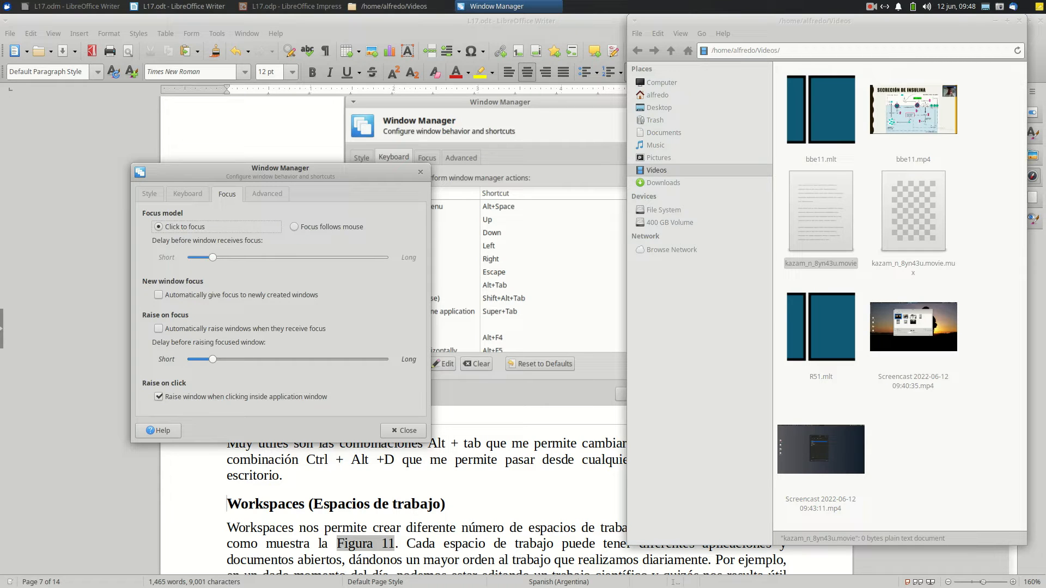
click(295, 227)
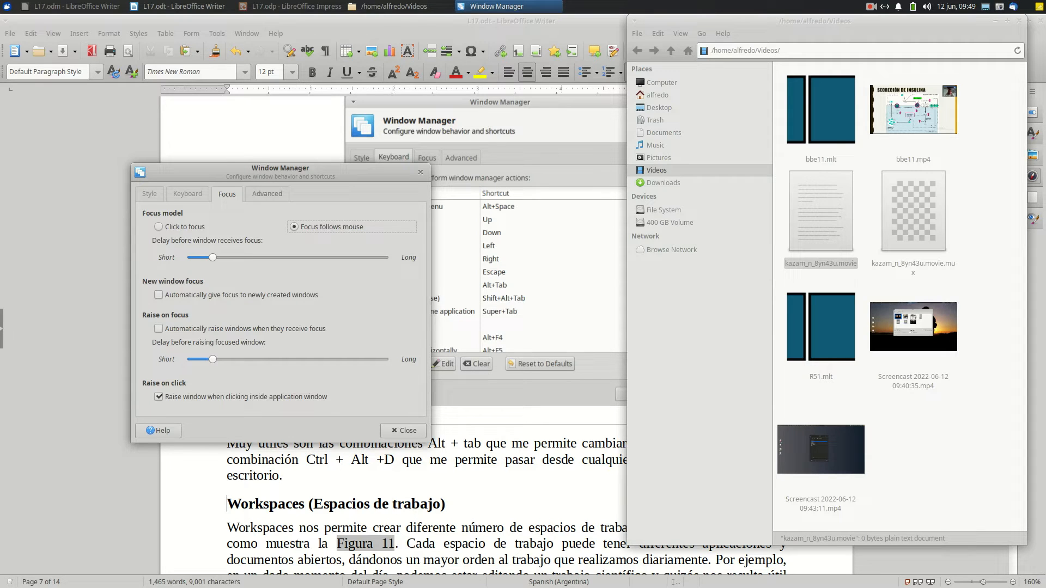
Turn off window snapping to screen borders and to other windows in the Advanced settings
click(267, 194)
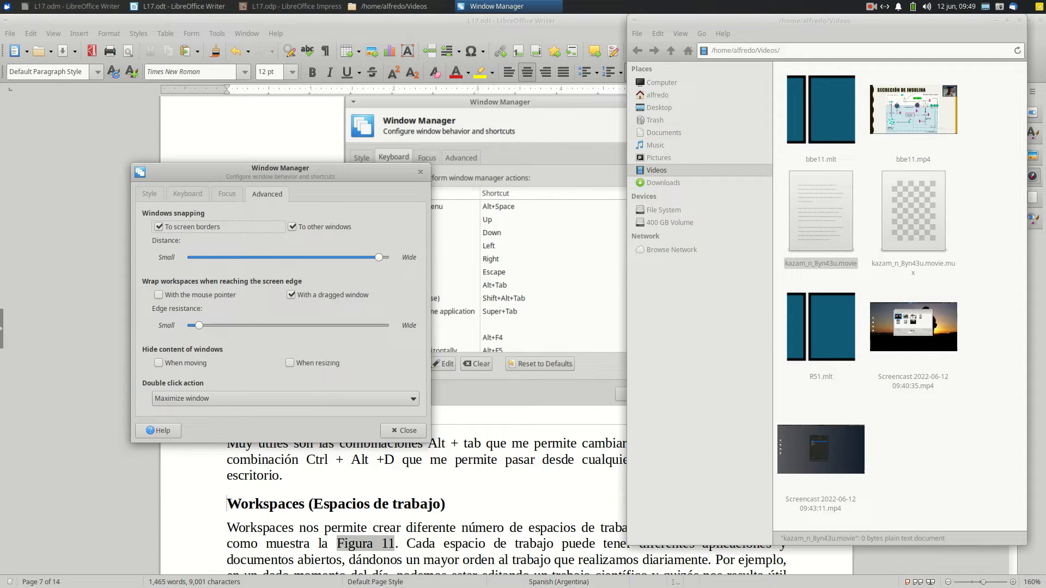
key(space)
key(Tab)
key(space)
Test window movement without snapping by moving the Videos window and the Window Manager dialog so they sit side by side
drag(223, 168, 555, 98)
drag(671, 21, 92, 54)
drag(562, 104, 626, 74)
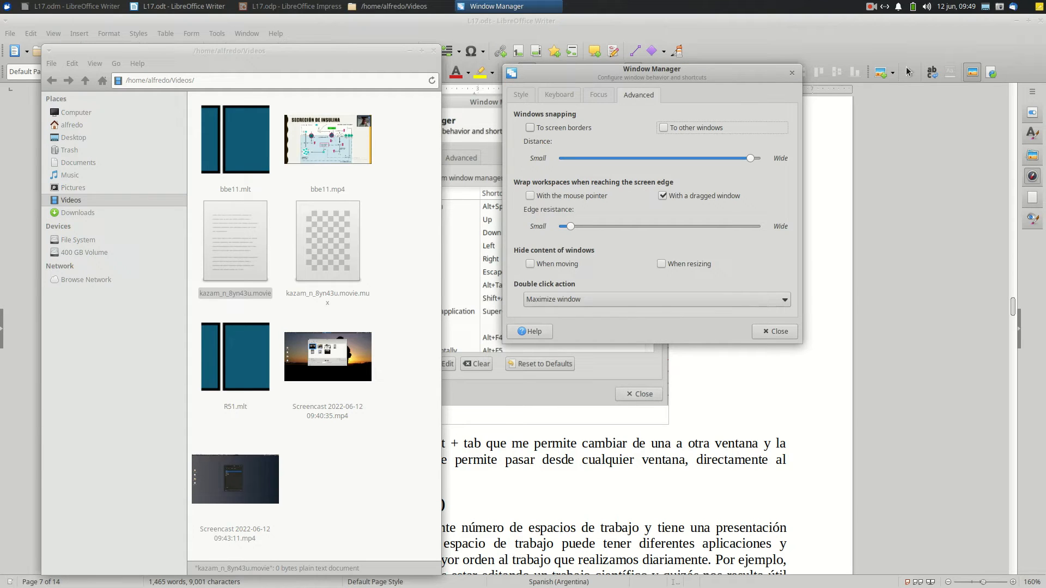
Turn window snapping to screen borders back on and set the snapping distance to the widest value
key(shift+Tab)
key(space)
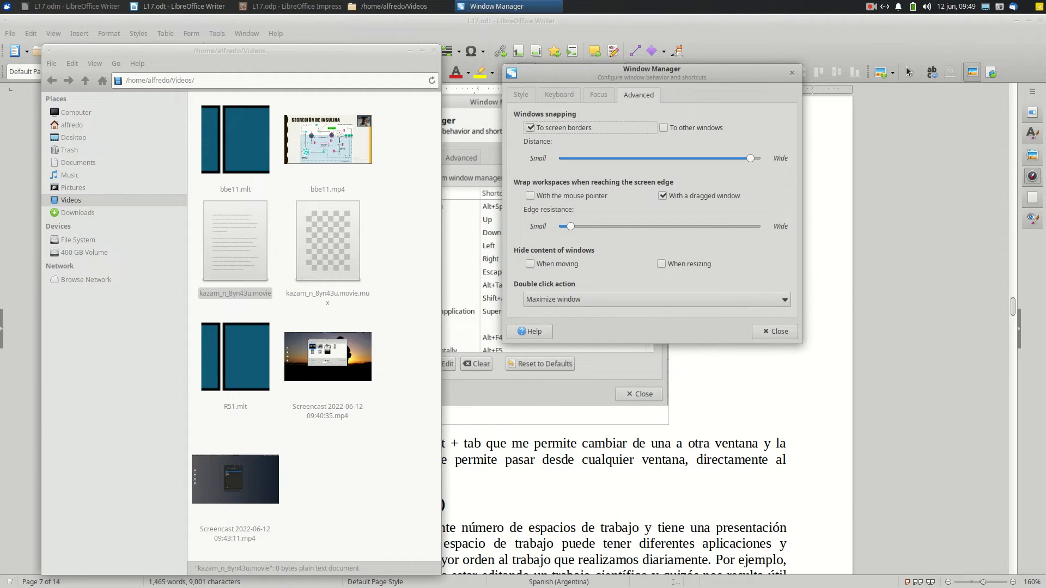
key(Tab)
key(Right)
key(Right)
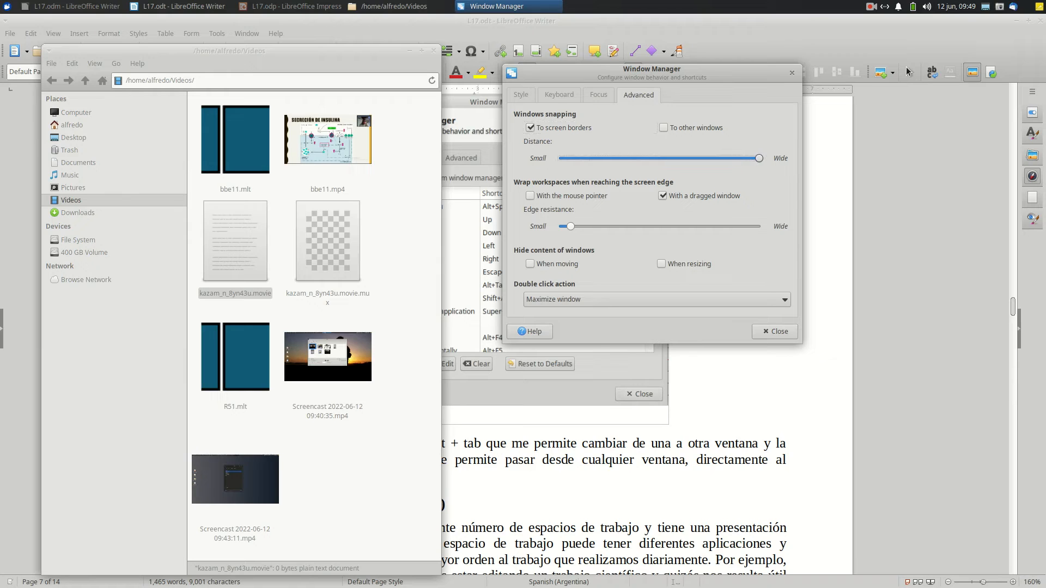
Test border snapping by moving the Window Manager dialog against the screen's upper and right edges, and bring it back toward the middle
drag(726, 72, 733, 71)
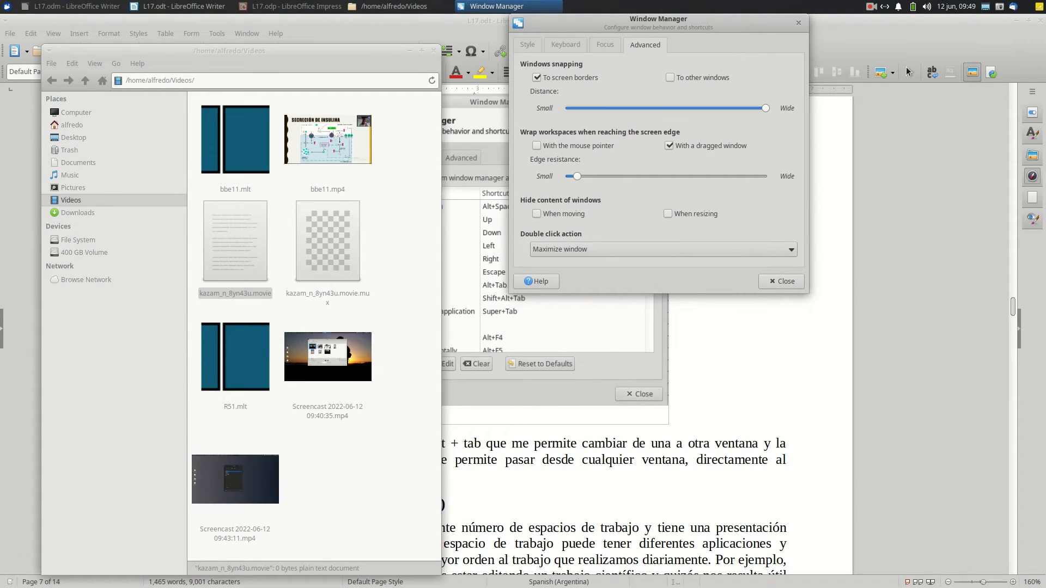
drag(523, 30, 926, 31)
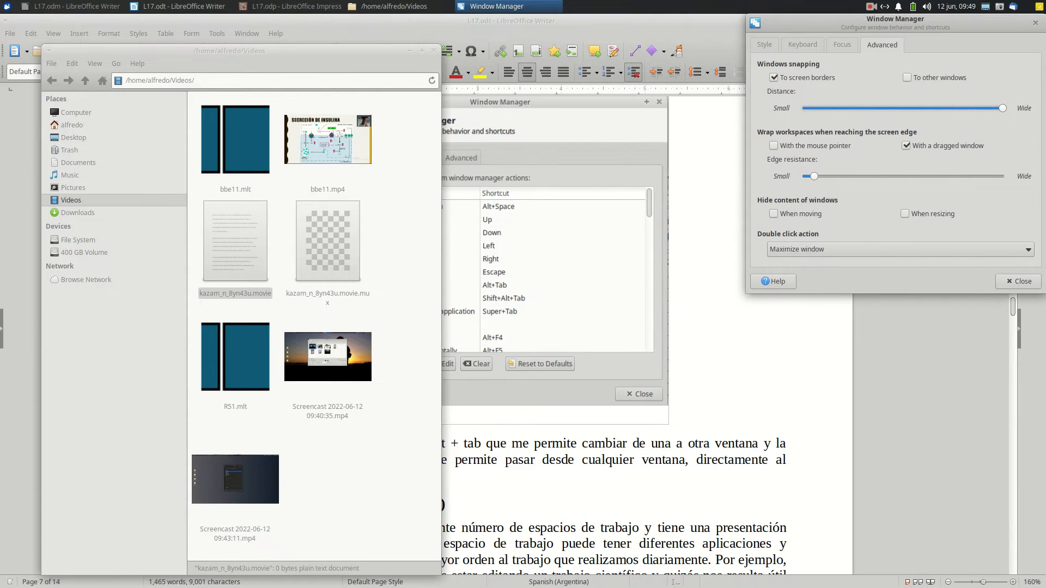
mouse_move(762, 30)
mouse_down()
mouse_move(752, 116)
mouse_move(619, 144)
mouse_move(744, 68)
mouse_move(742, 103)
mouse_move(754, 106)
mouse_move(738, 96)
mouse_move(753, 56)
mouse_move(774, 48)
mouse_up()
drag(887, 30, 639, 158)
Turn on snapping to other windows, move the Videos window to the screen's upper-left corner and snap the Window Manager dialog against it
click(657, 216)
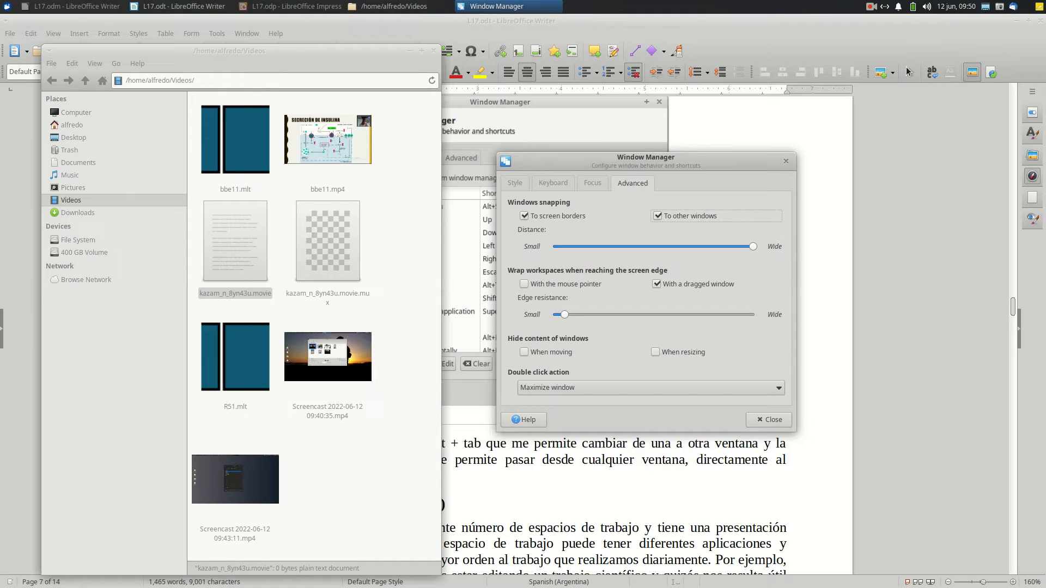
drag(644, 157, 622, 17)
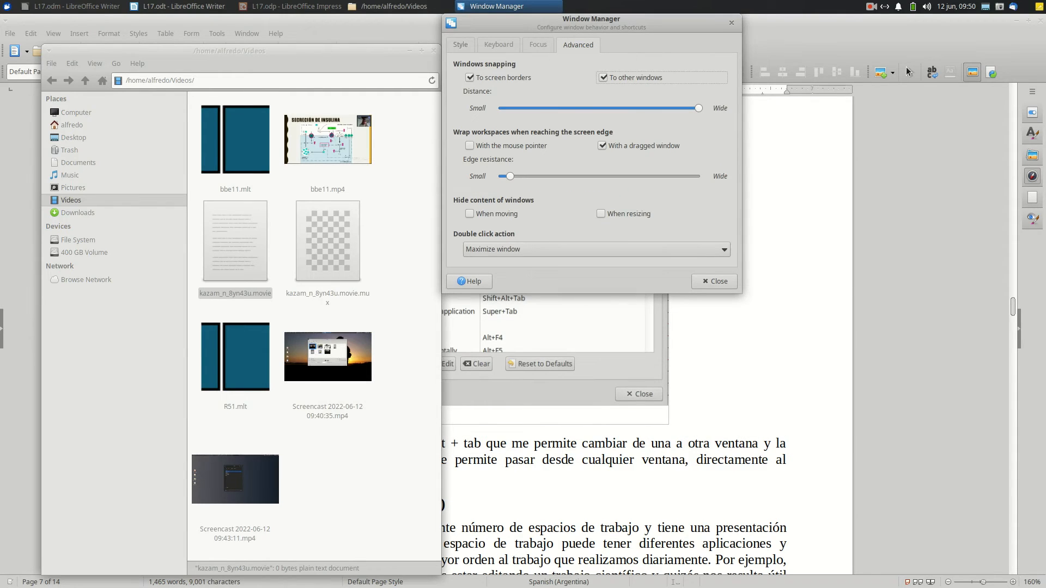
drag(376, 51, 367, 35)
drag(501, 25, 486, 25)
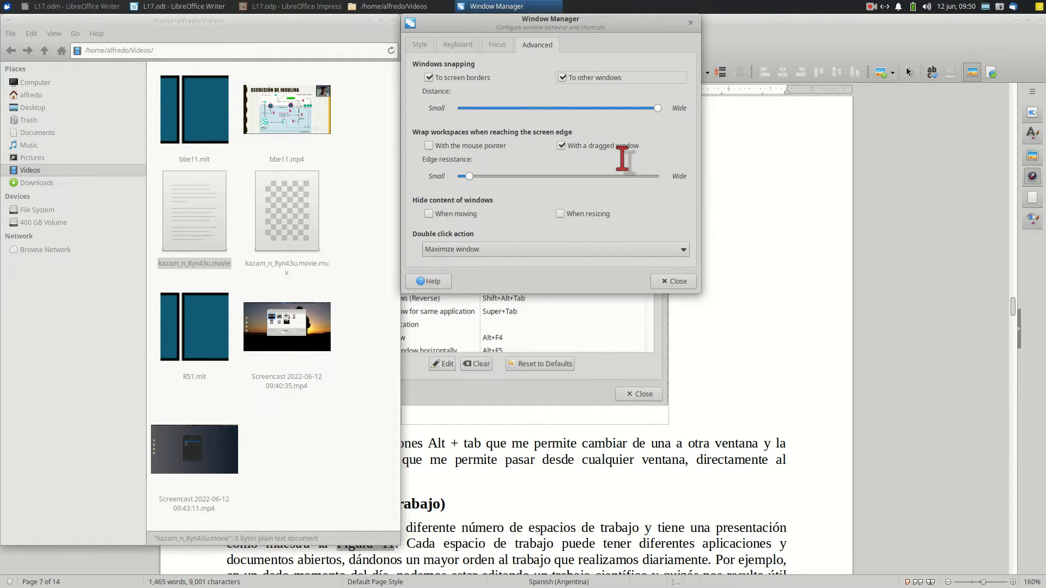
Show the bare desktop, restore the minimized Window Manager dialog from it and close the dialog
key(ctrl+alt+d)
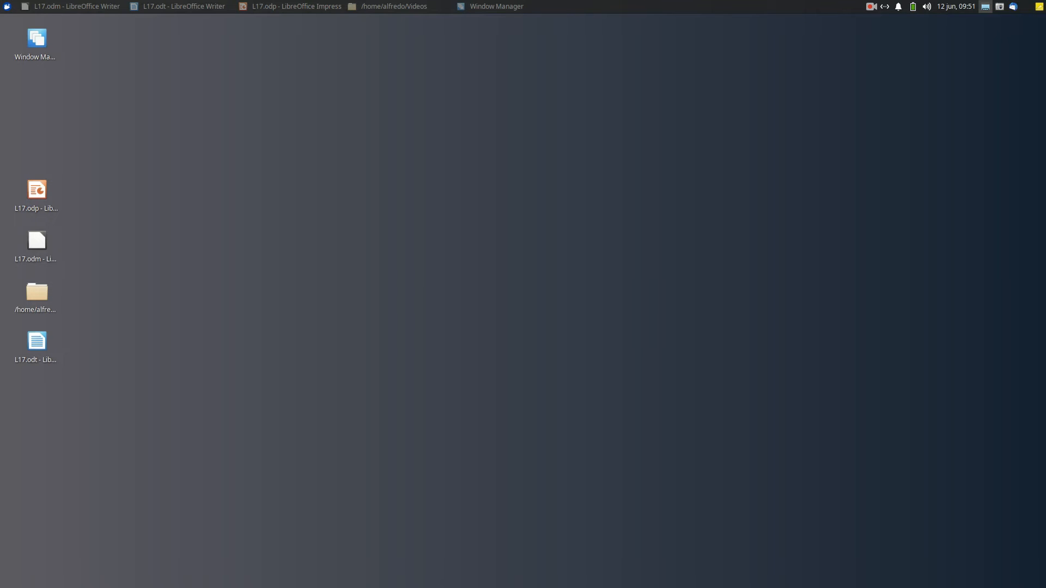
click(37, 38)
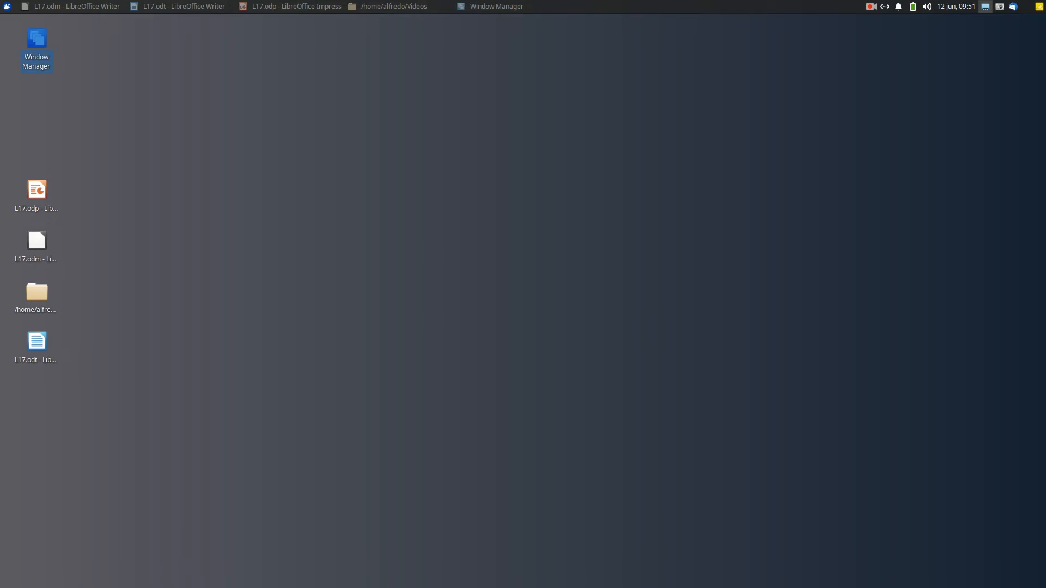
double_click(37, 38)
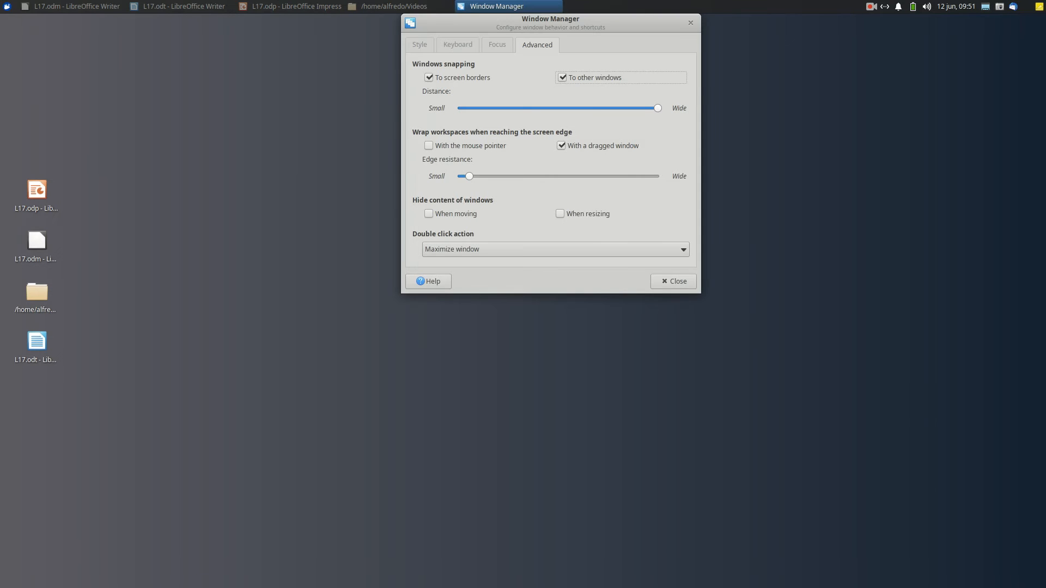
click(690, 22)
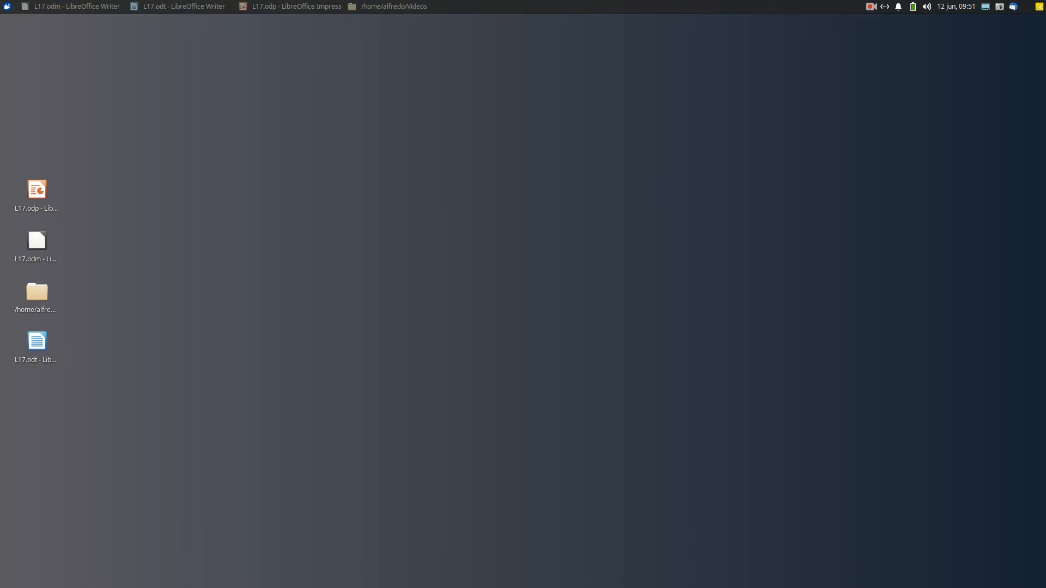
Switch from Workspace 1 to Workspace 2 and back using the desktop's window list, ending on Workspace 2
middle_click(375, 203)
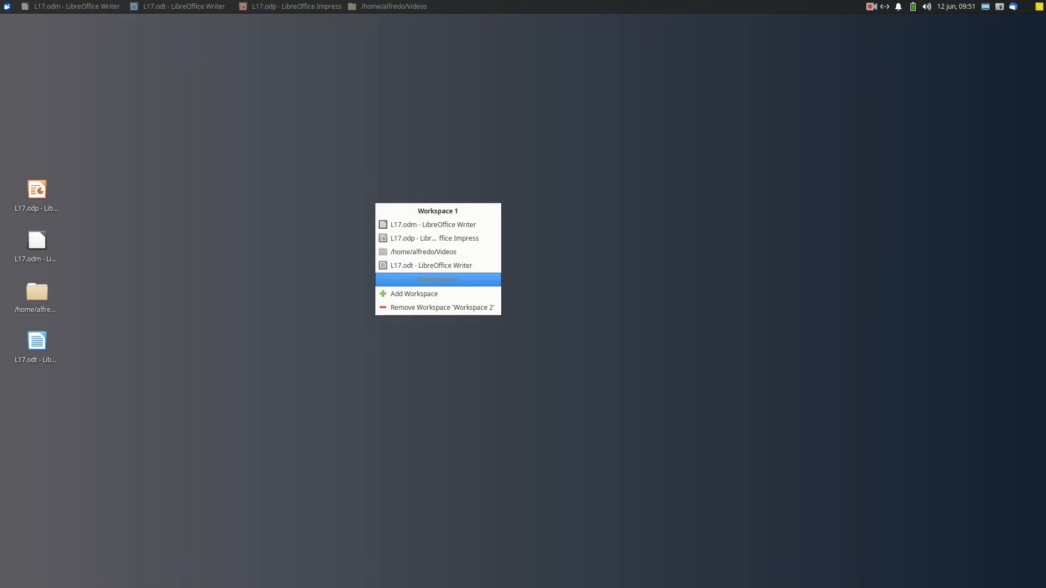
click(438, 279)
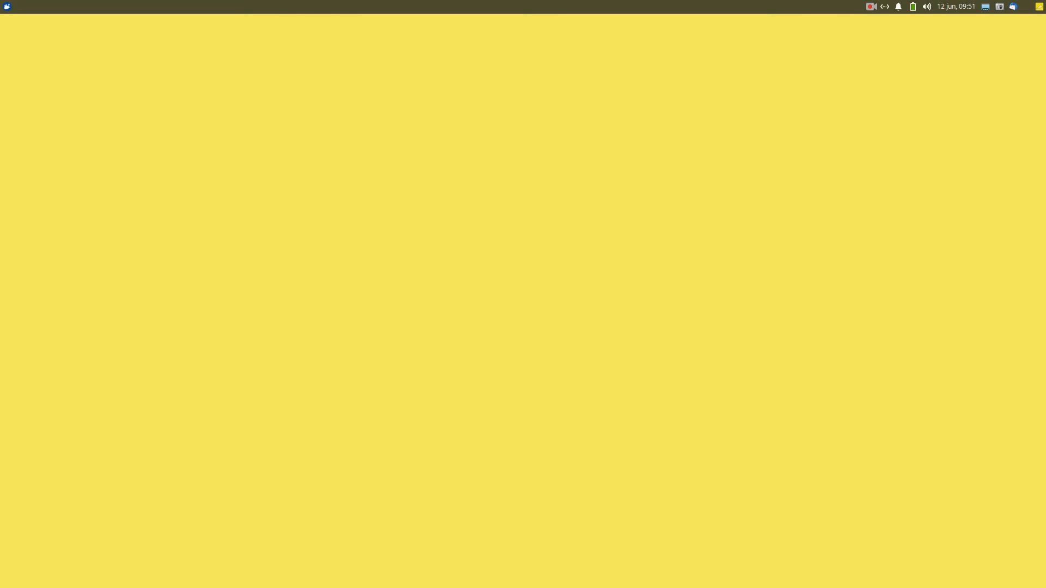
middle_click(526, 207)
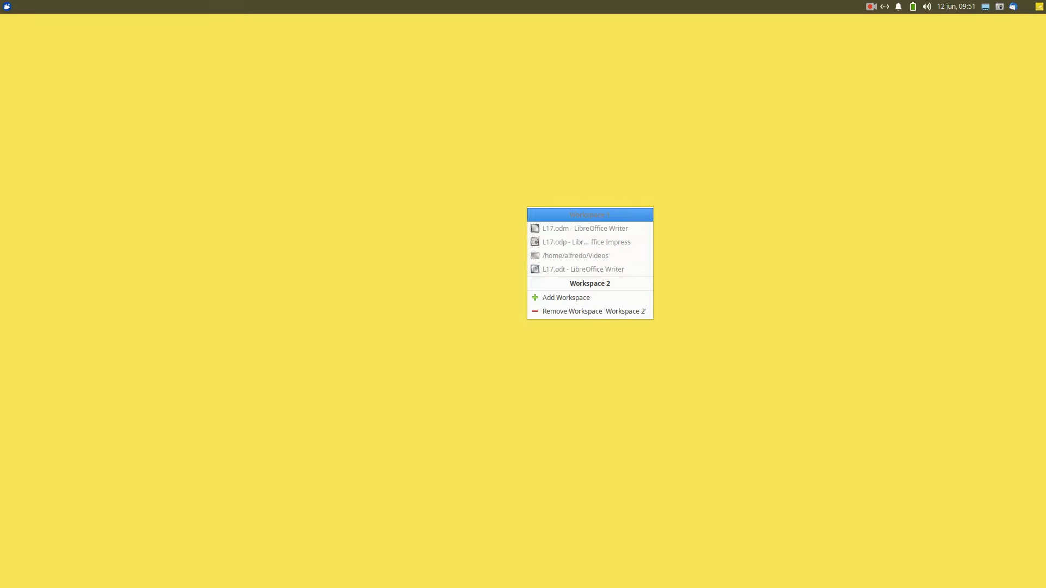
click(590, 215)
middle_click(333, 191)
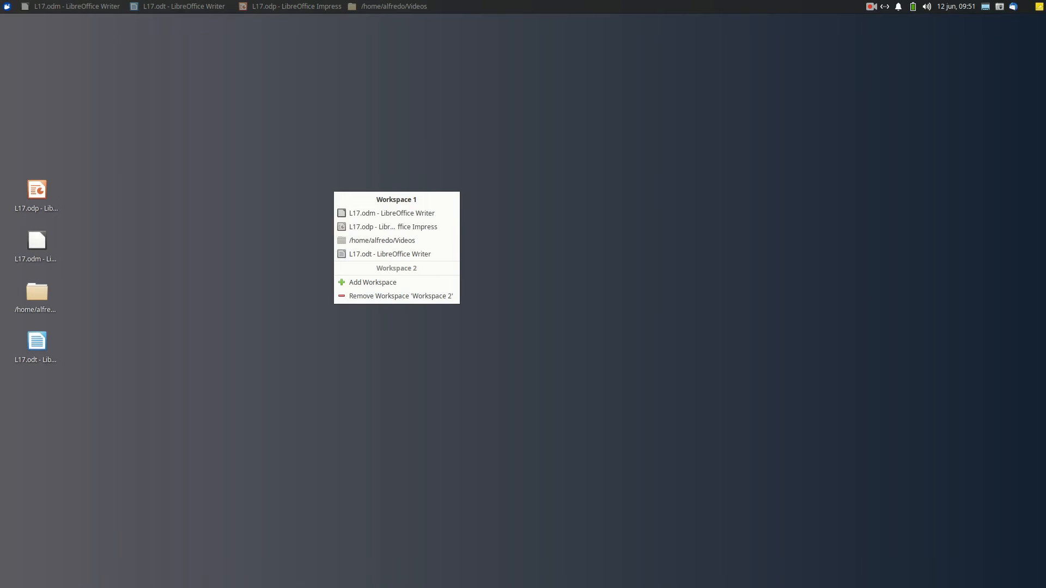
click(397, 269)
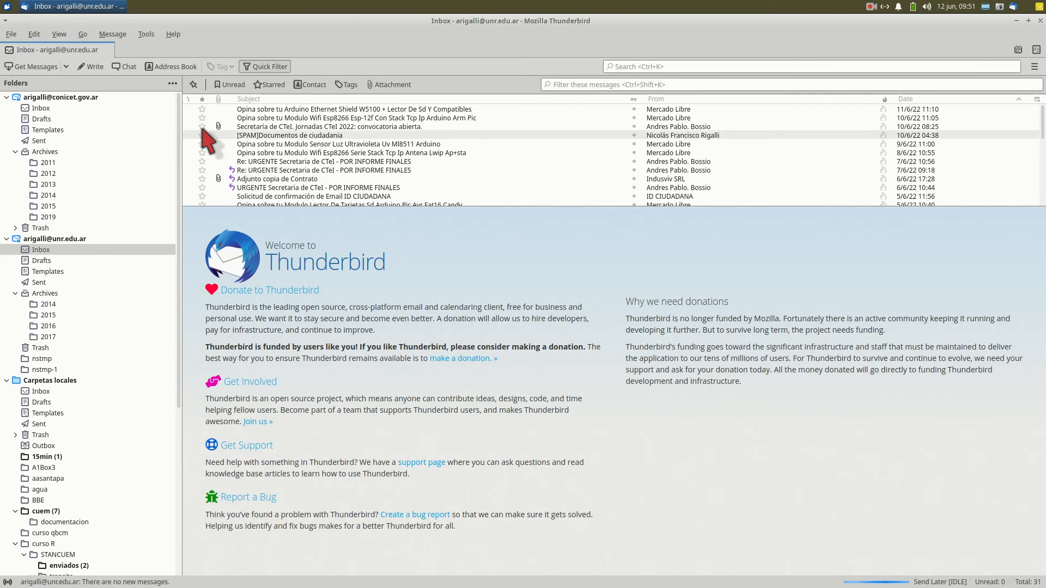
Start a new LibreOffice Writer document in Workspace 2, enter "qqqqq" and switch back to the Thunderbird window
click(7, 6)
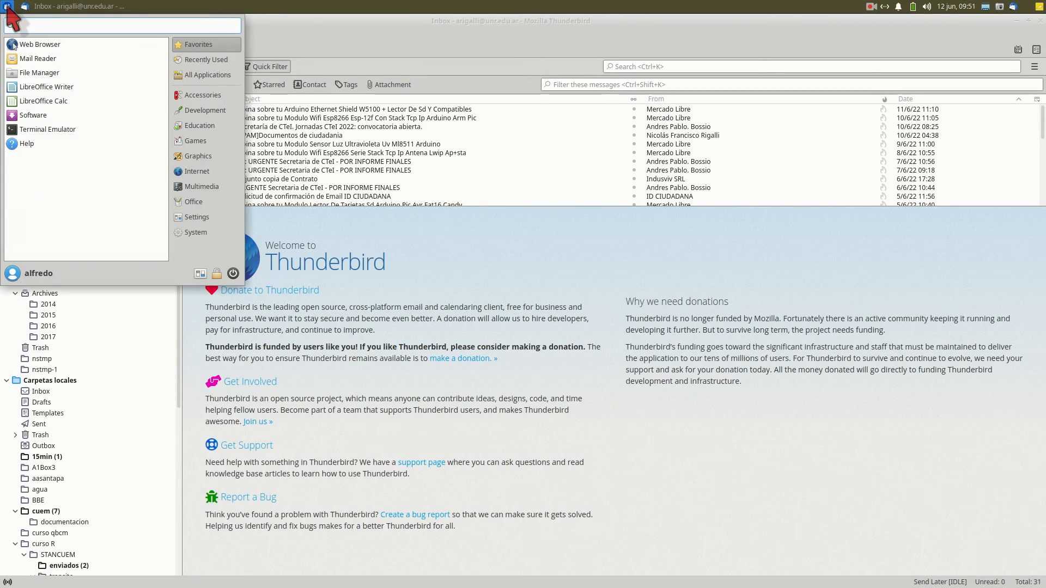
click(46, 87)
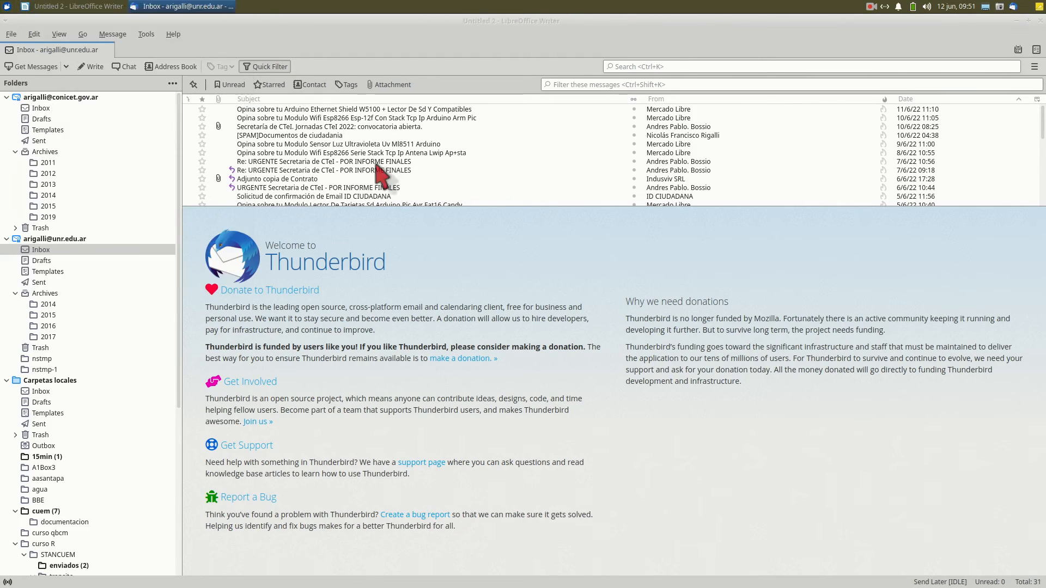
text(qqqqq)
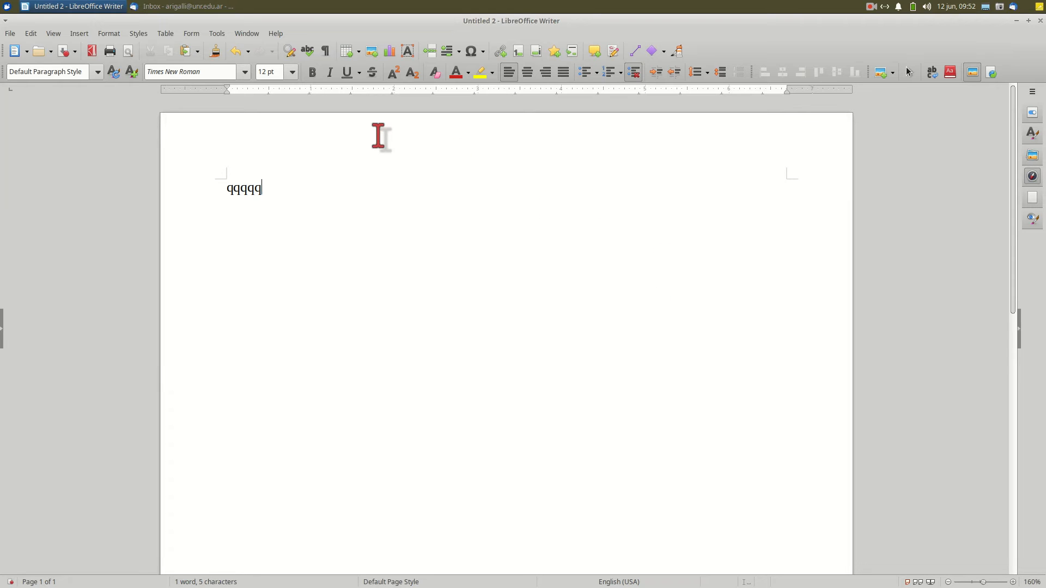
key(alt+Tab)
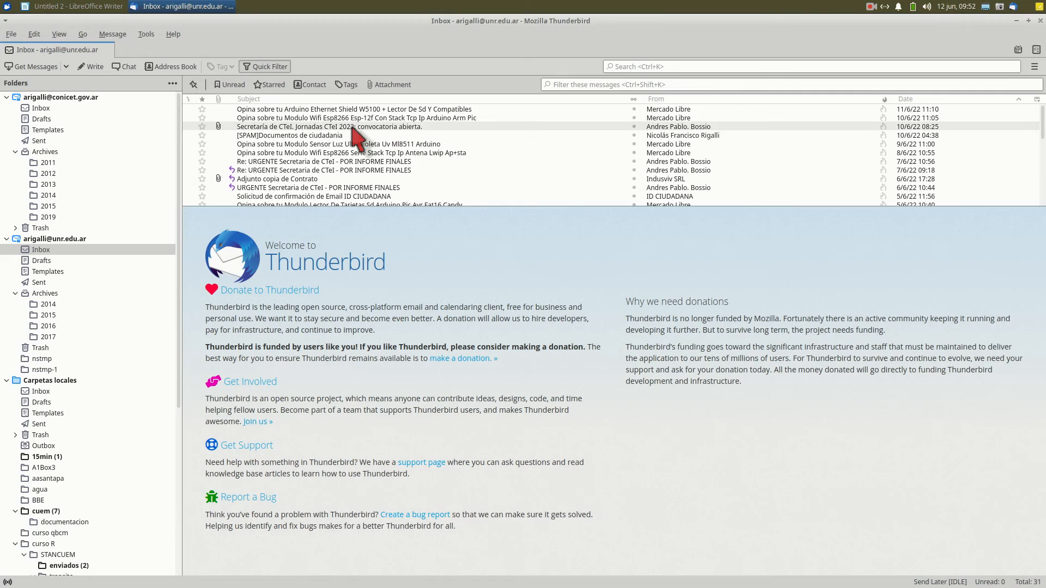
Show the desktop of Workspace 2 and return to Workspace 1 through the list of workspaces and open windows
click(985, 7)
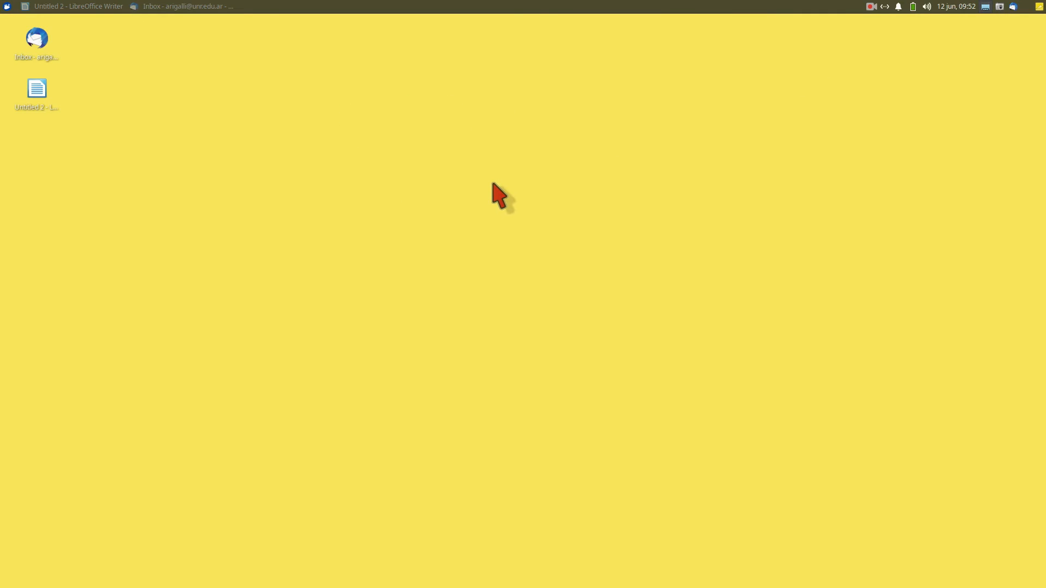
middle_click(433, 274)
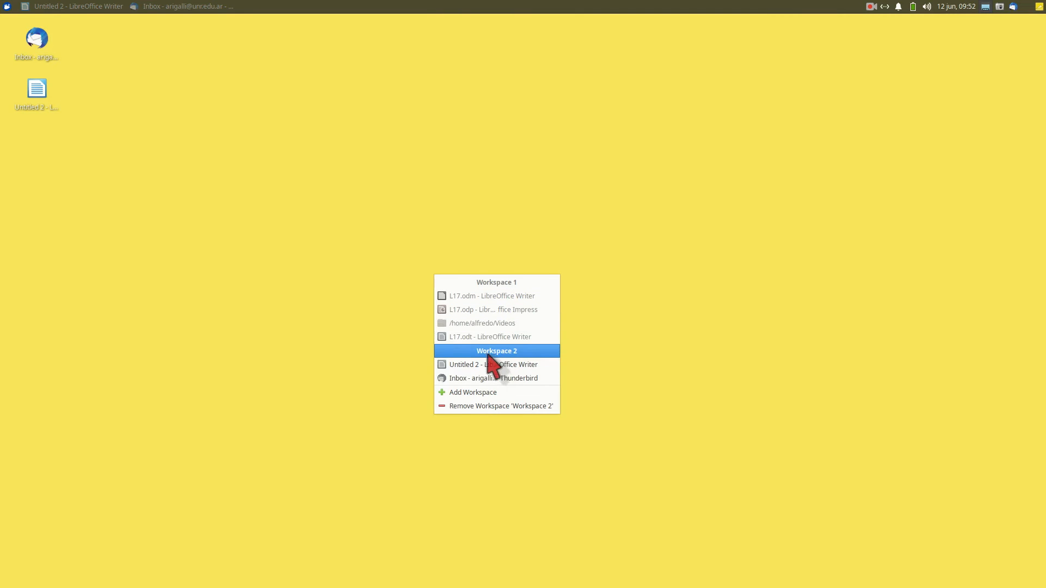
click(496, 282)
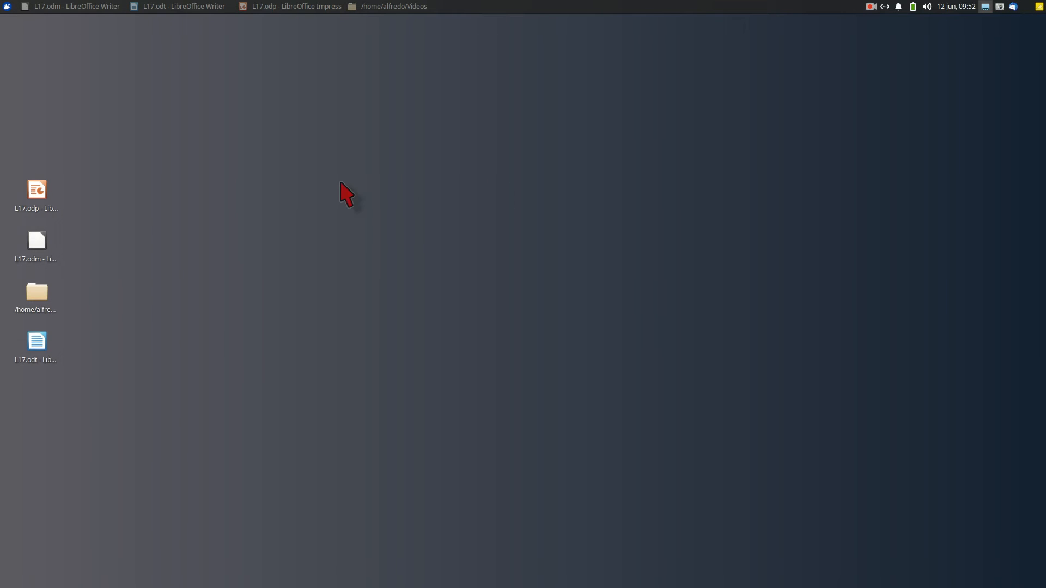
Open the Workspaces settings, try a higher number of workspaces, set it back to 2 and close the dialog
click(8, 6)
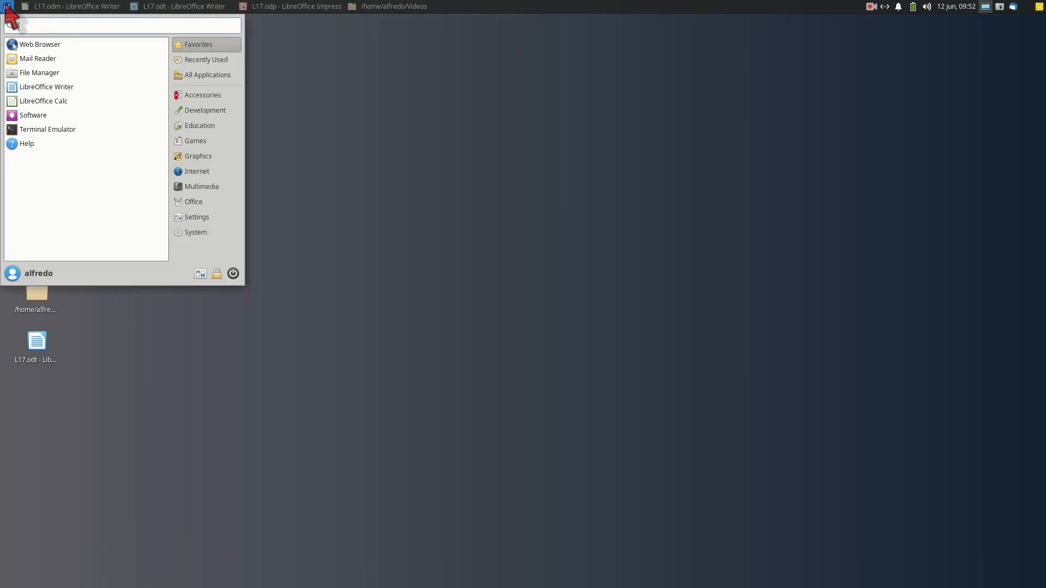
click(192, 217)
scroll(123, 171, down, 10)
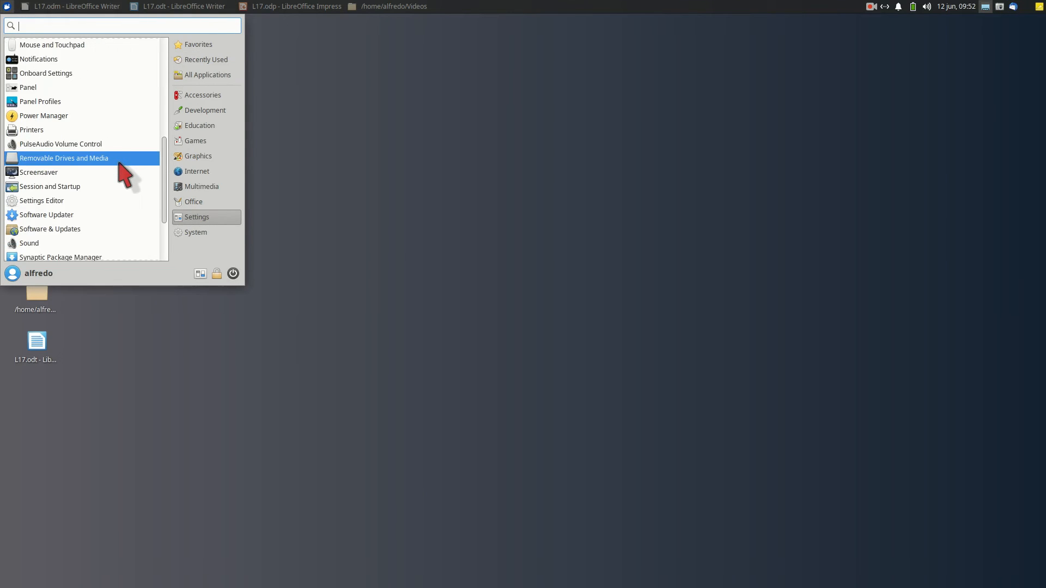
click(64, 254)
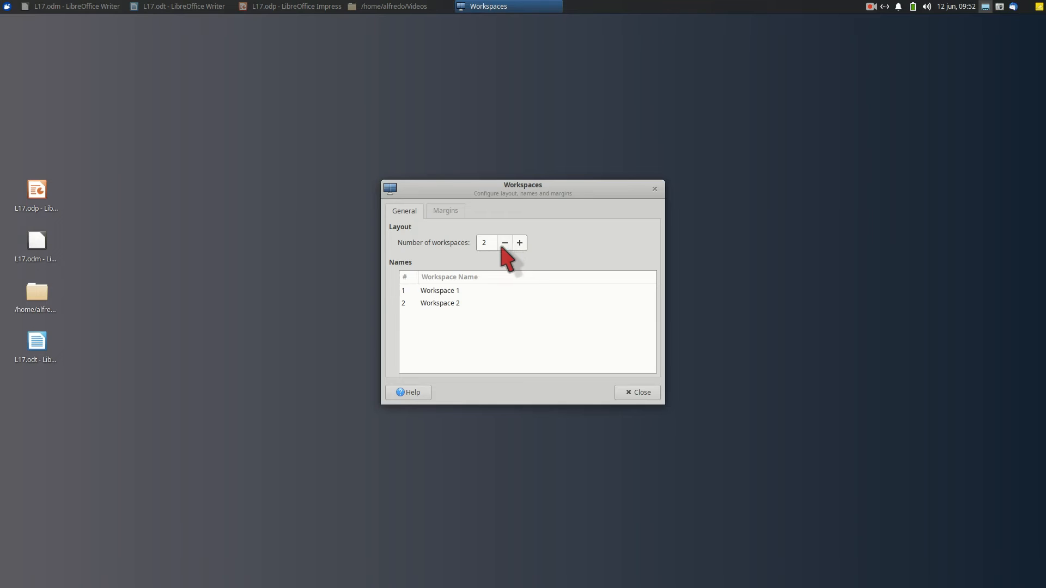
click(519, 243)
click(518, 243)
click(504, 243)
click(504, 243)
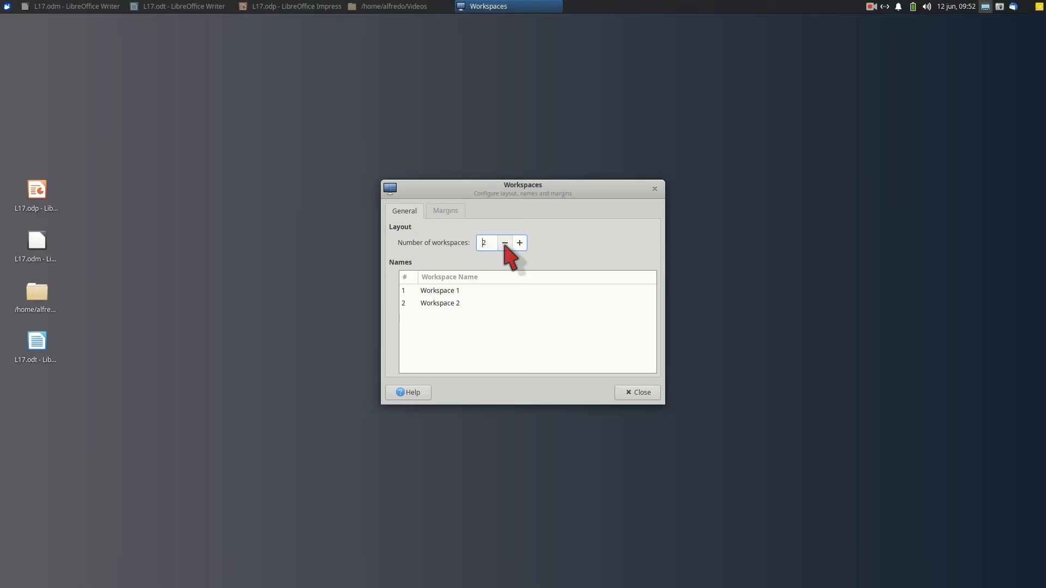
click(636, 393)
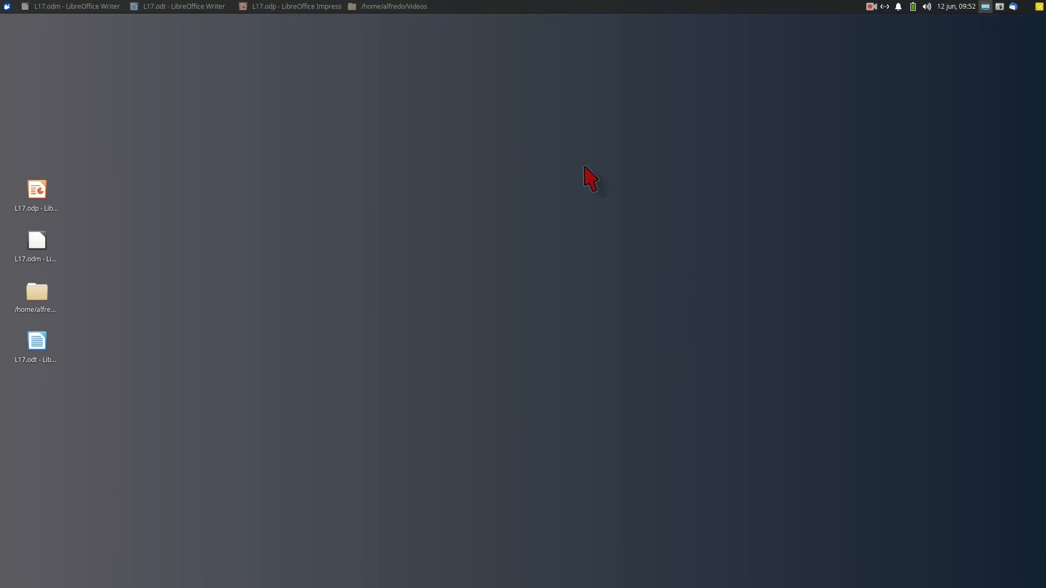
Review the desktop's workspace list with its options for adding and removing workspaces, and dismiss it
middle_click(439, 216)
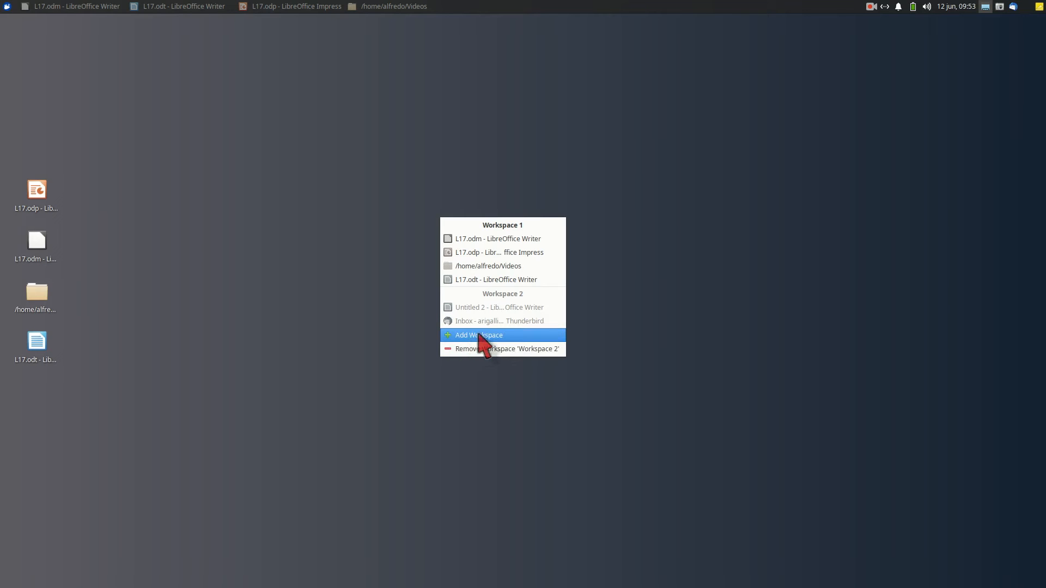
click(280, 237)
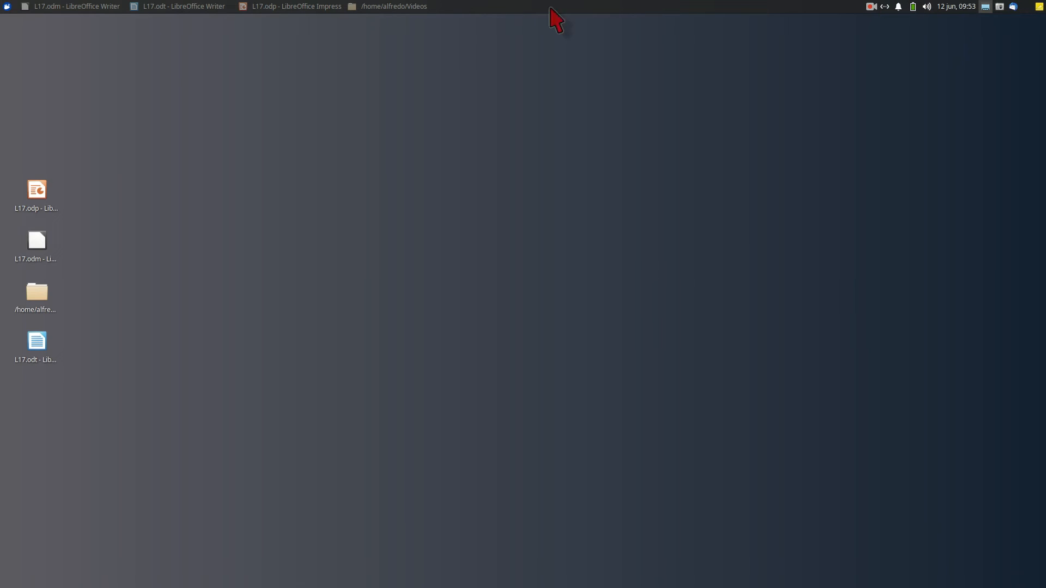
Open the Time and Date settings and move their window higher up on the desktop
click(7, 6)
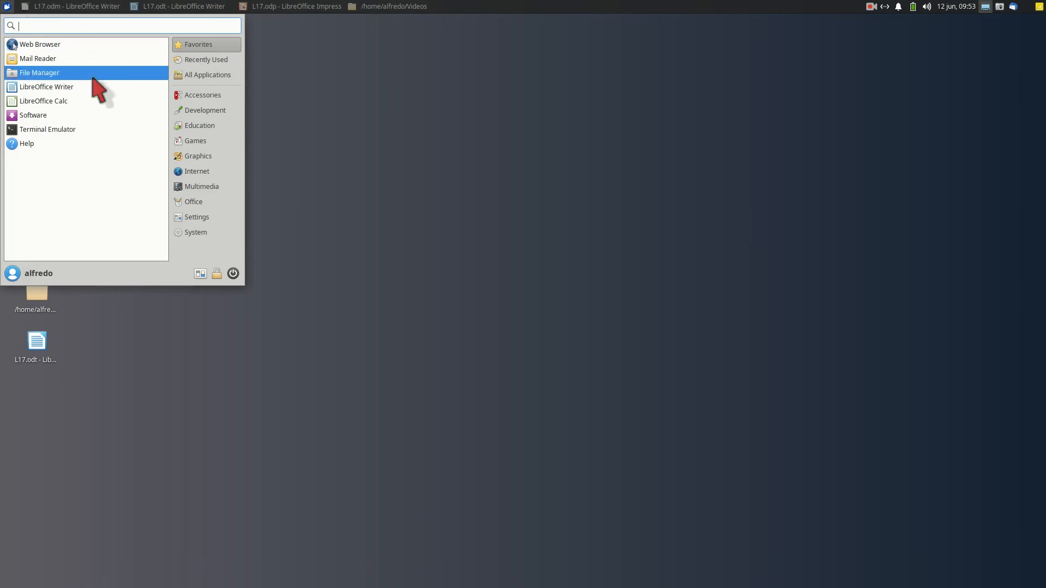
click(196, 218)
scroll(117, 177, down, 3)
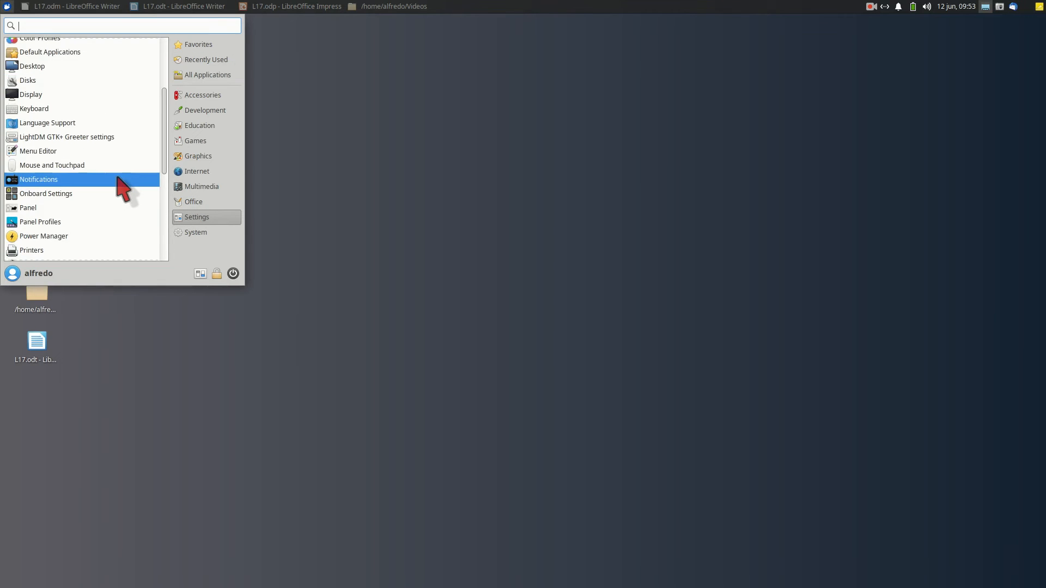
scroll(116, 177, down, 3)
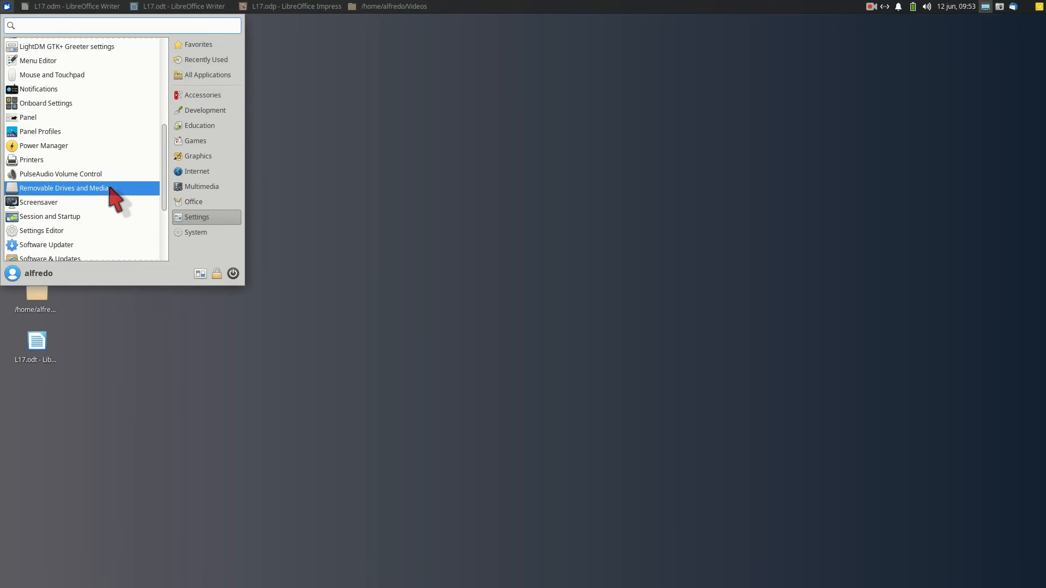
scroll(111, 196, down, 2)
scroll(94, 239, down, 1)
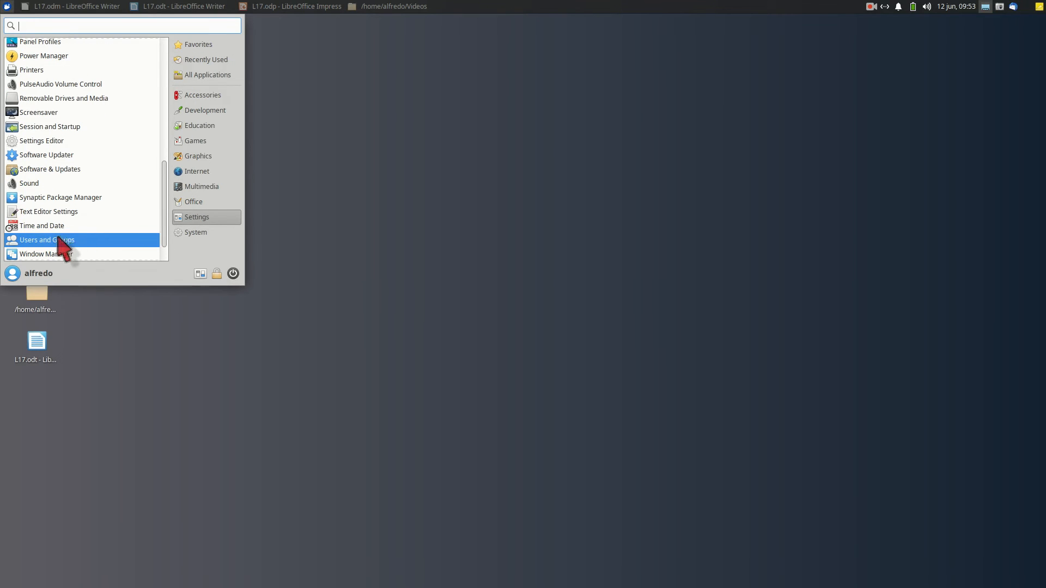
click(54, 226)
drag(517, 261, 458, 109)
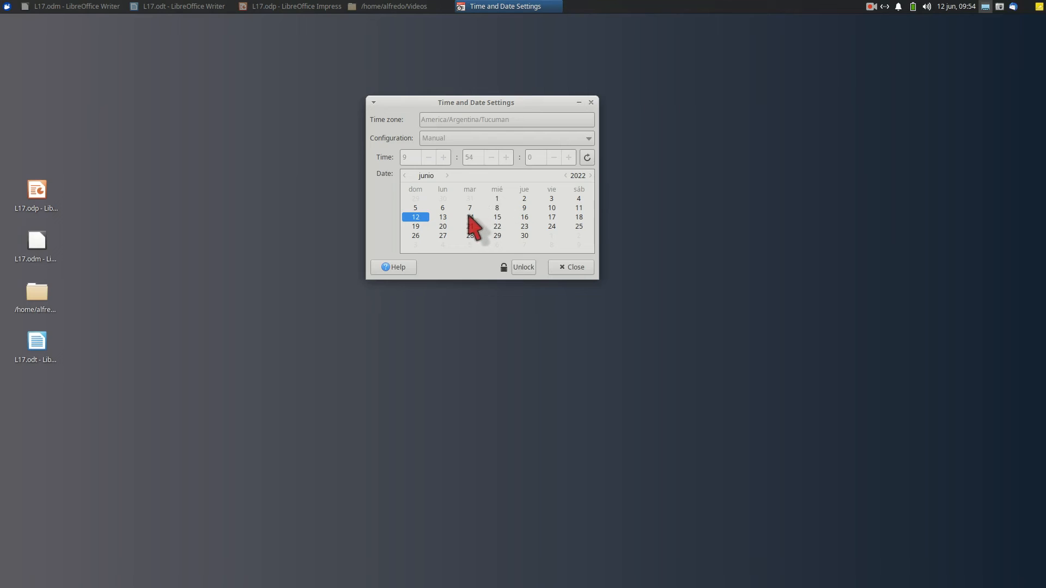
Unlock the time settings with the account password and try Keep synchronized with Internet servers, declining to install NTP support
click(528, 267)
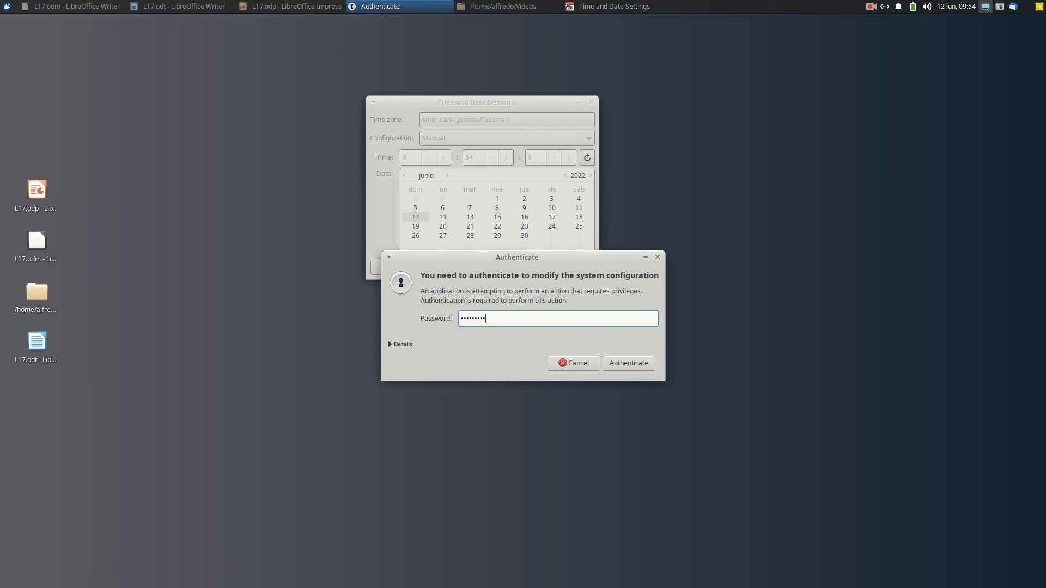
click(626, 362)
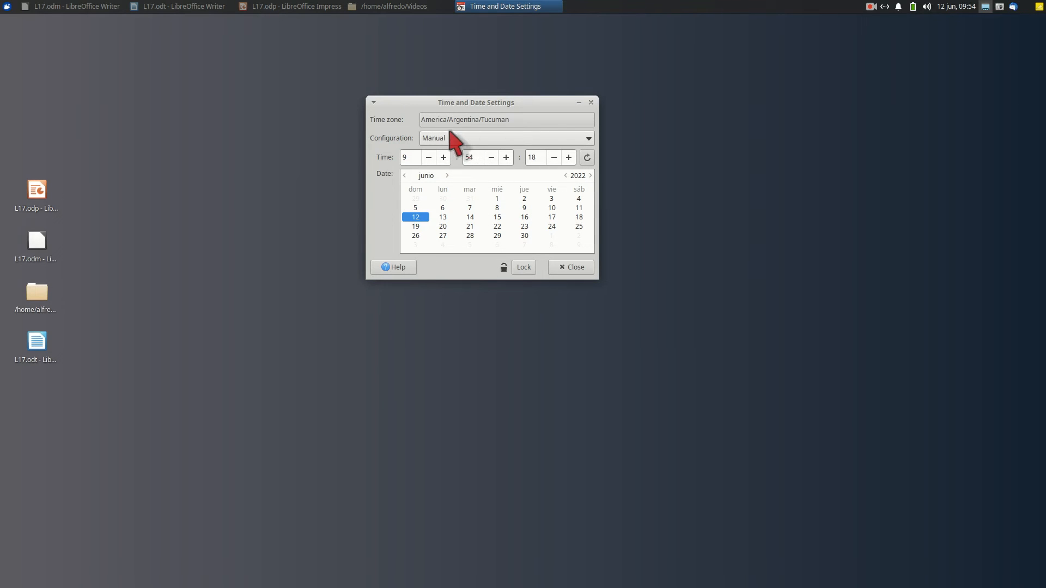
click(585, 139)
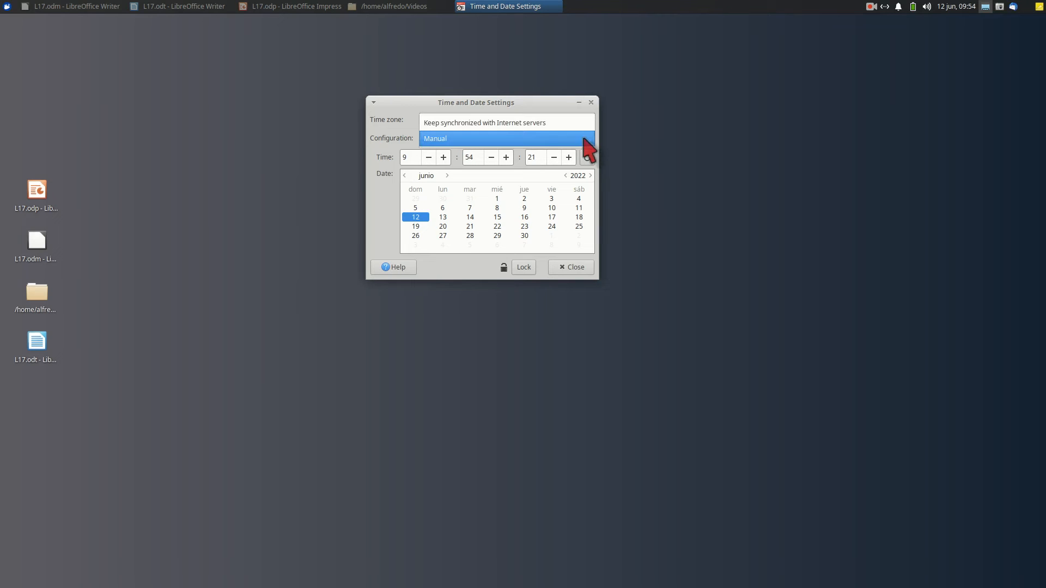
click(500, 125)
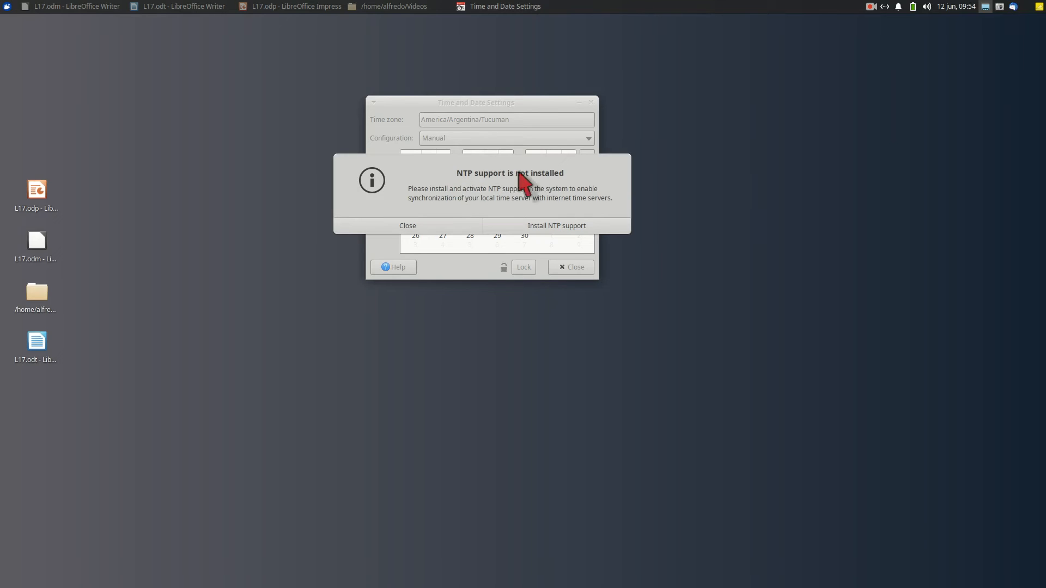
click(450, 225)
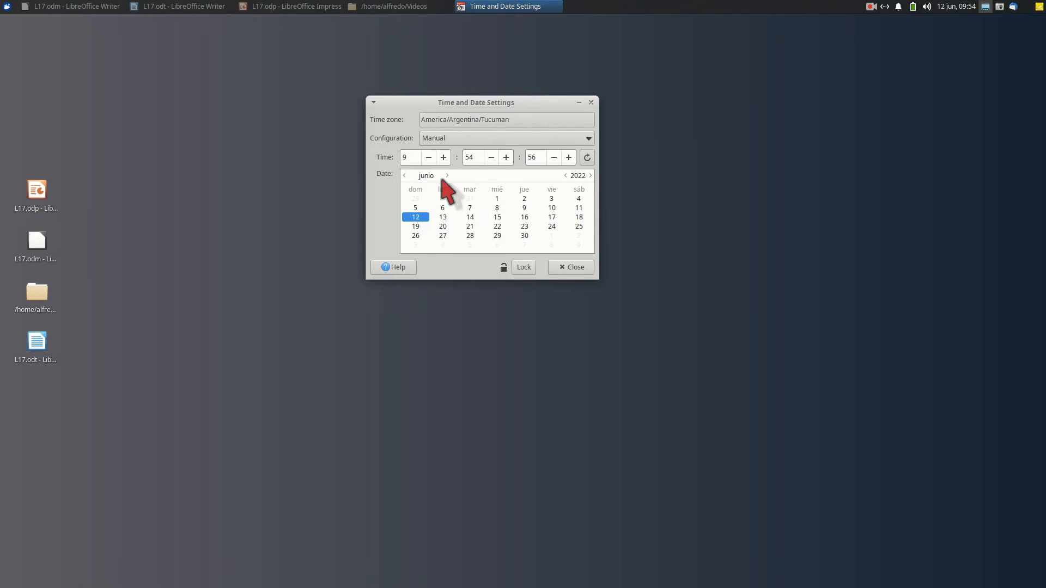
Lock the time and date settings again and close their window
click(524, 268)
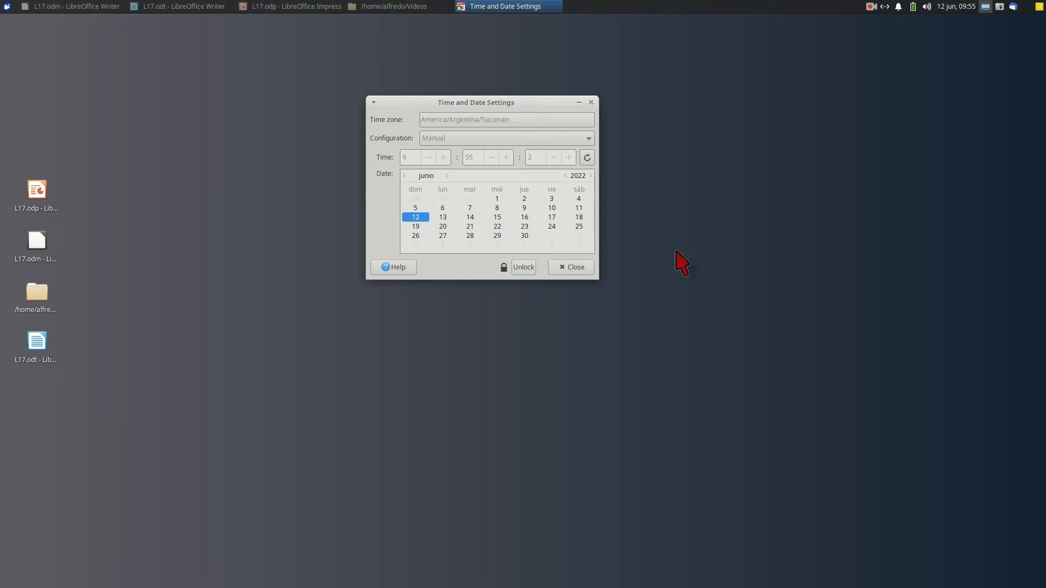
click(591, 103)
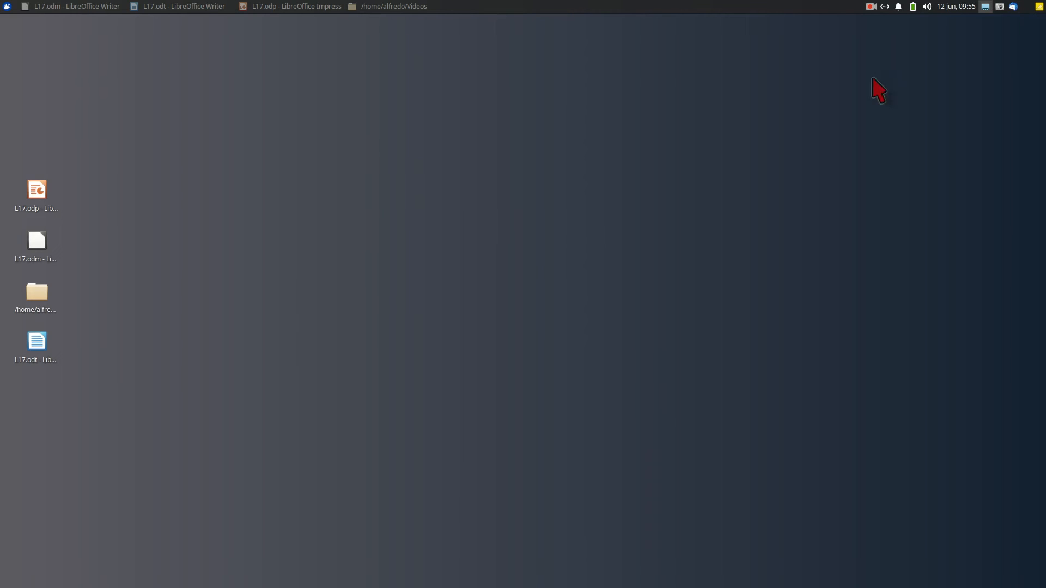
Open the Mouse and Touchpad settings and move their window higher up on the desktop
click(7, 6)
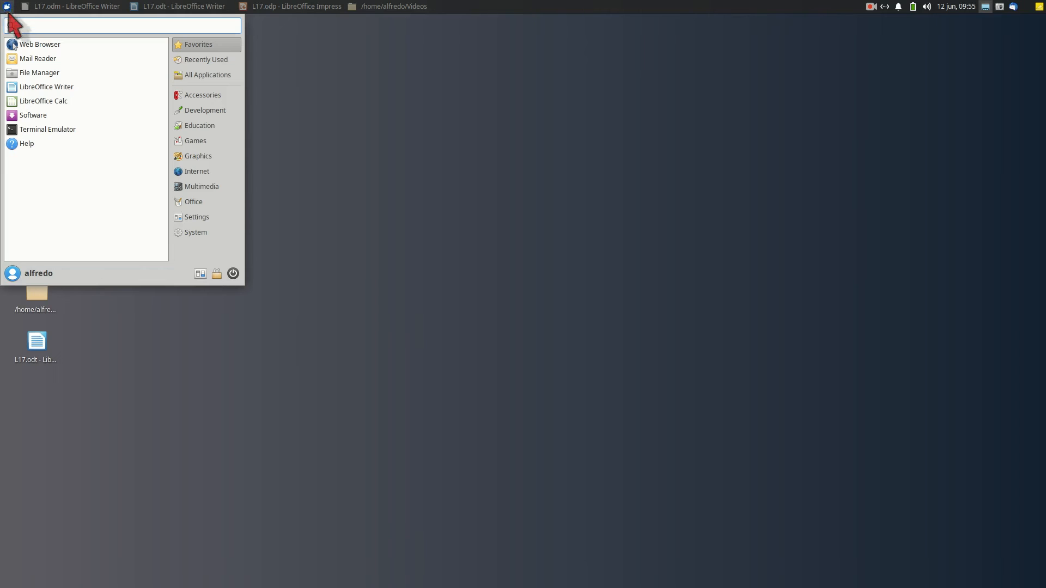
click(201, 217)
scroll(77, 203, down, 2)
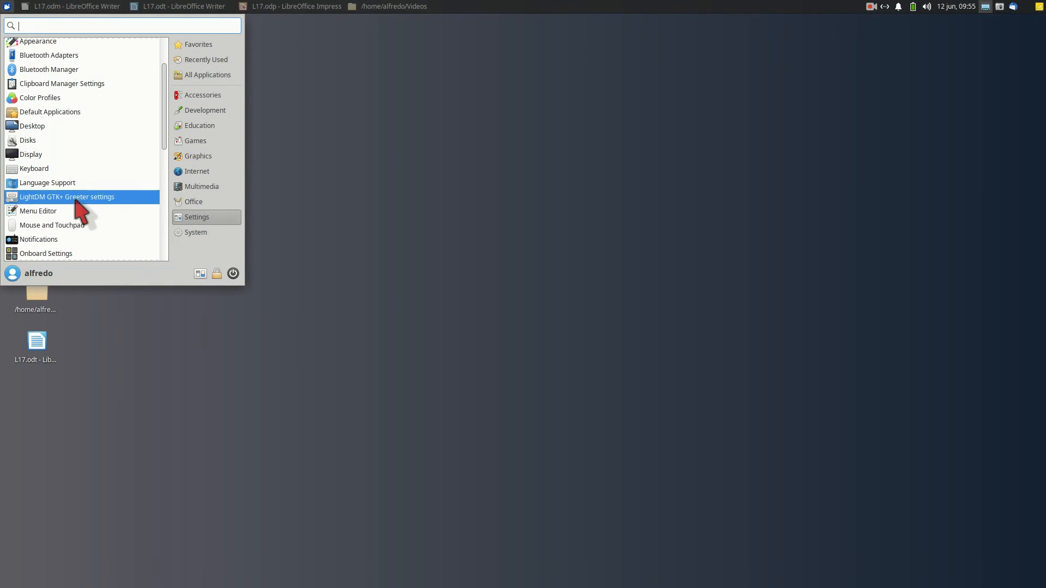
click(82, 225)
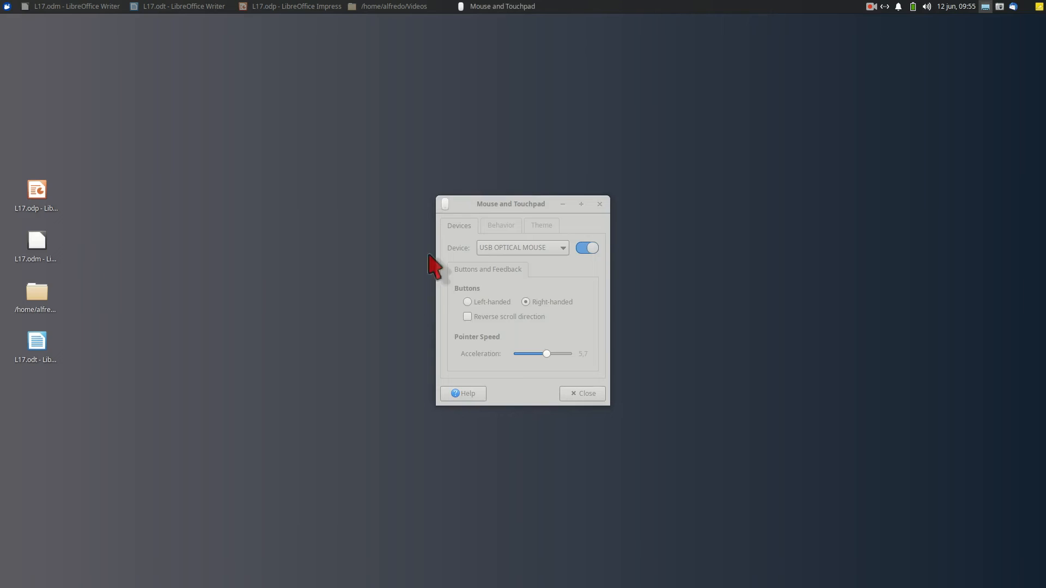
drag(505, 205, 447, 128)
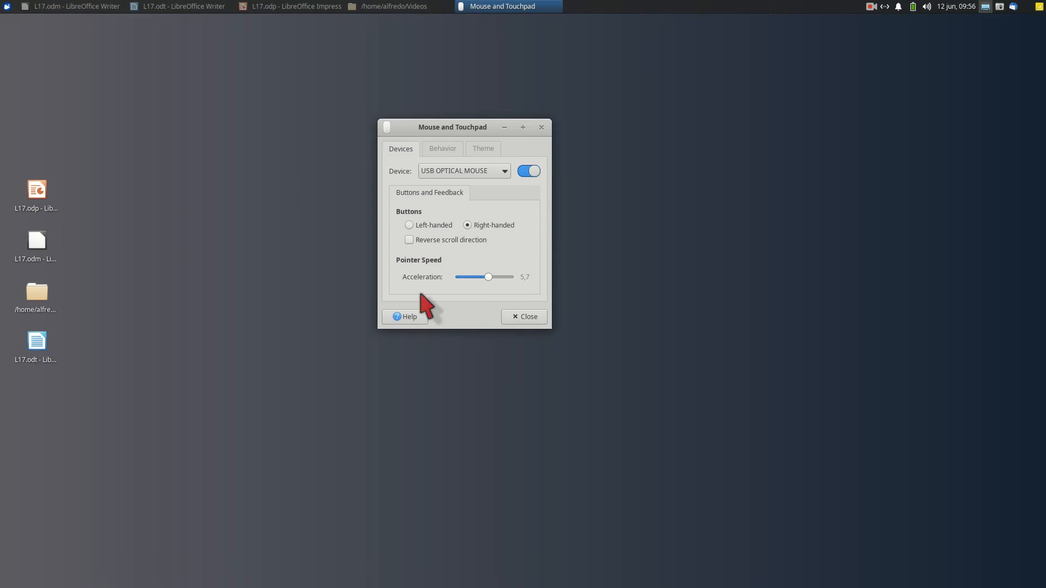
Try the mouse's pointer acceleration at 10.0, and bring it back down to 5.9
drag(487, 277, 967, 173)
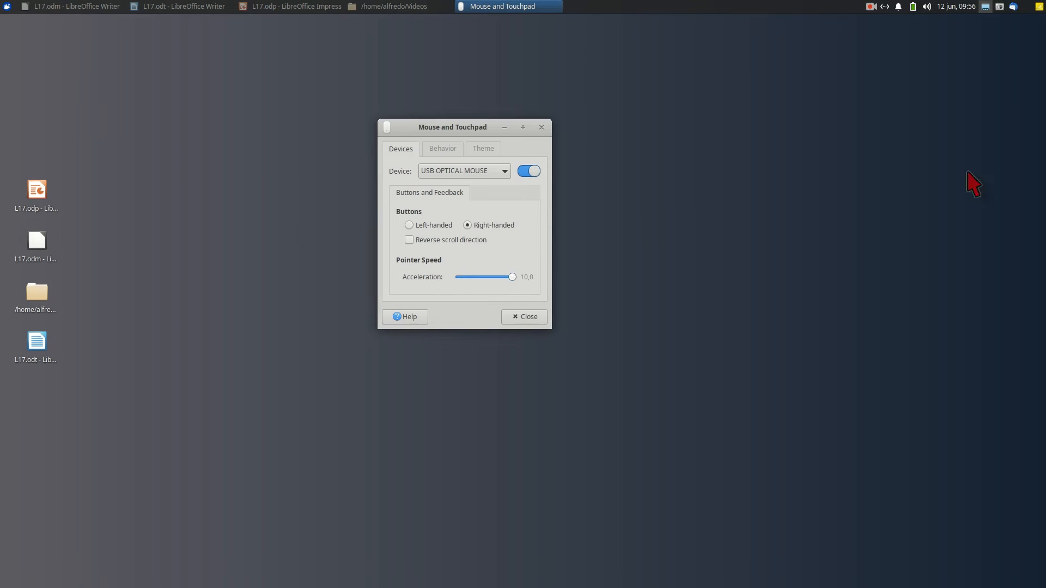
drag(515, 278, 498, 278)
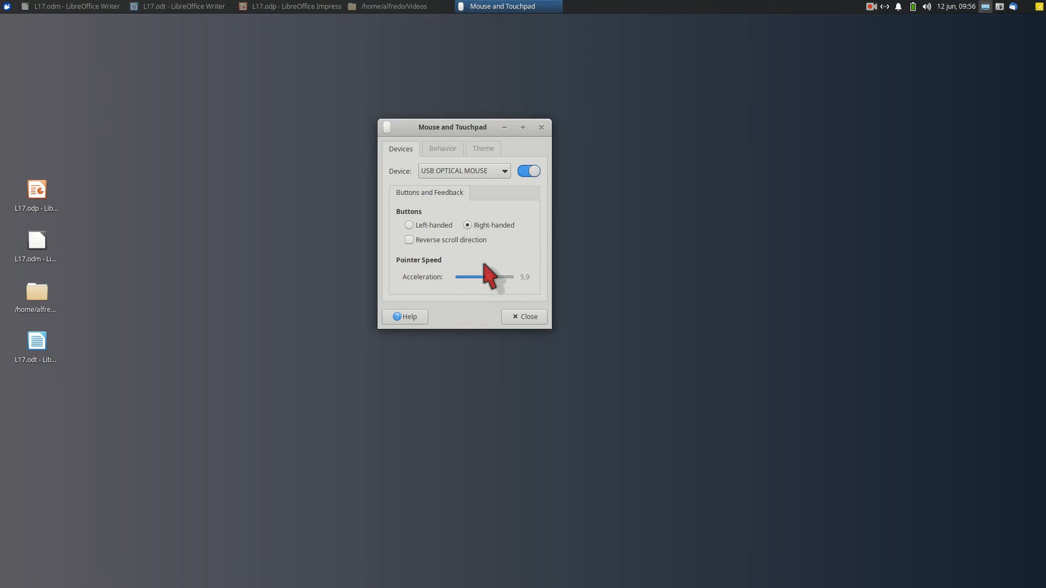
Open the mouse Behavior settings and try the double-click time and distance on the L17.odp desktop icon
click(448, 146)
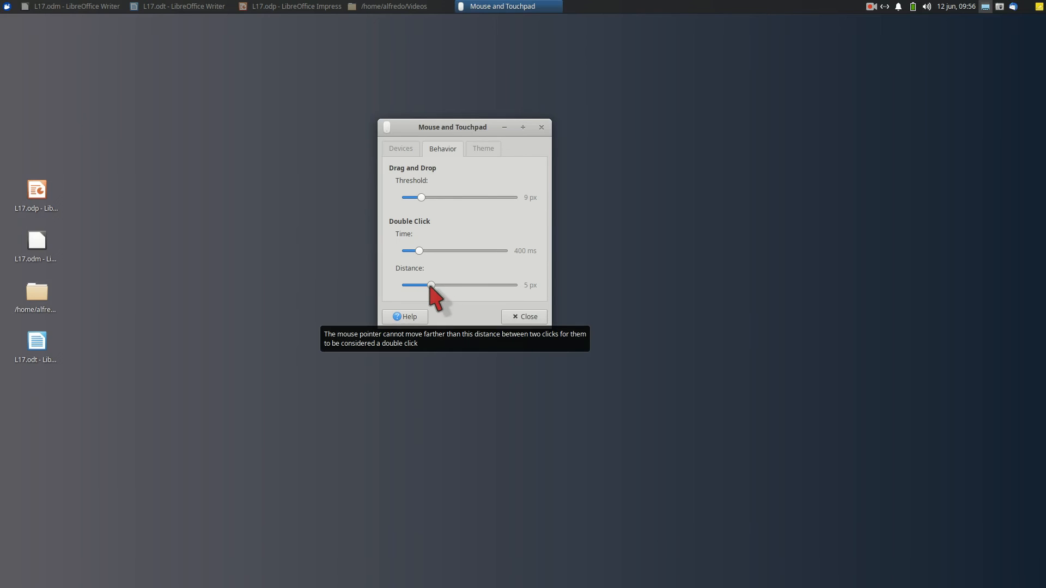
click(38, 189)
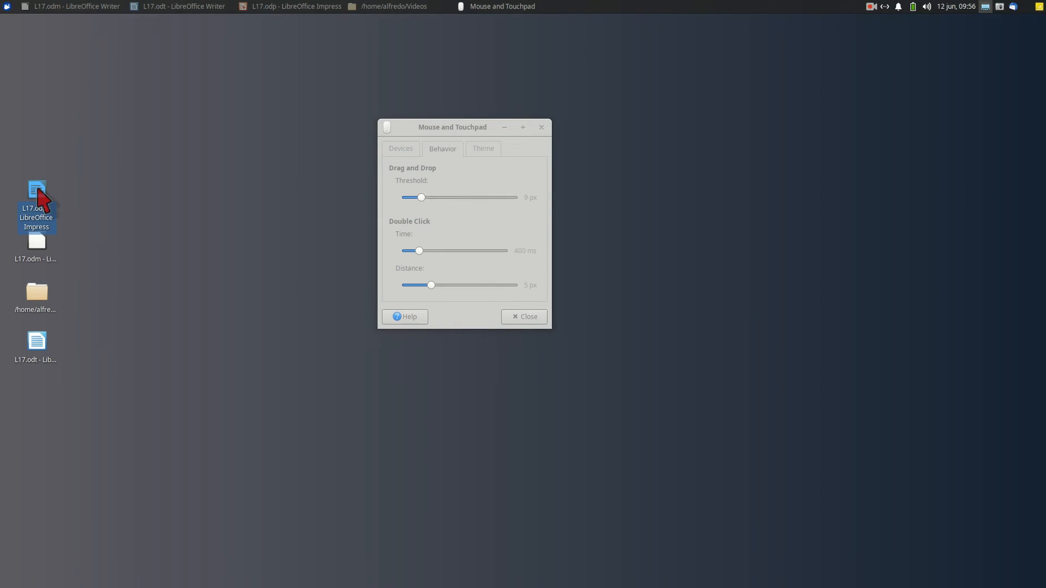
click(385, 271)
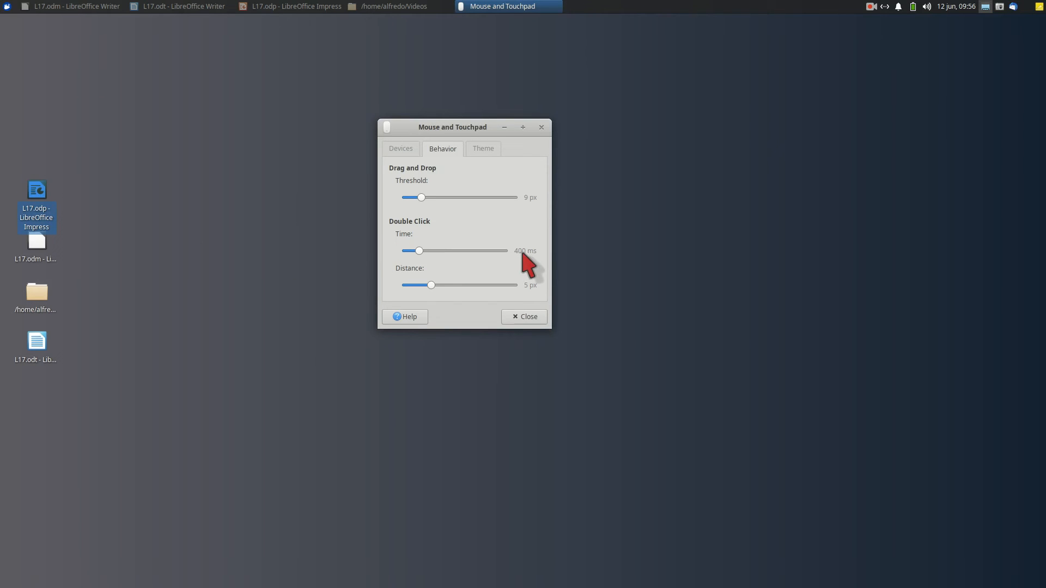
click(35, 194)
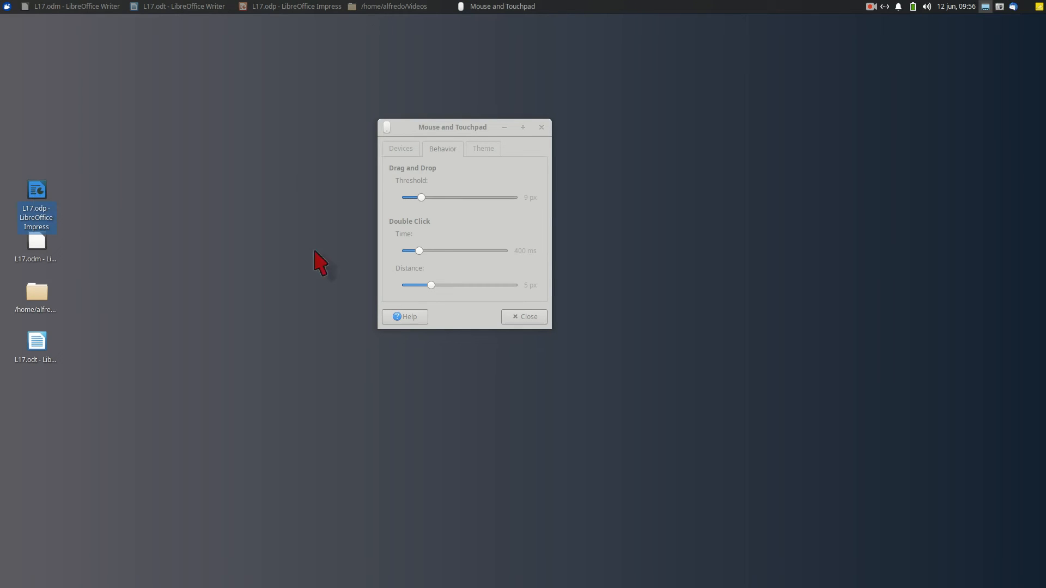
Try the maximum double-click time, set it to 402 ms, and test it on the L17.odp desktop icon
click(420, 255)
drag(420, 251, 507, 250)
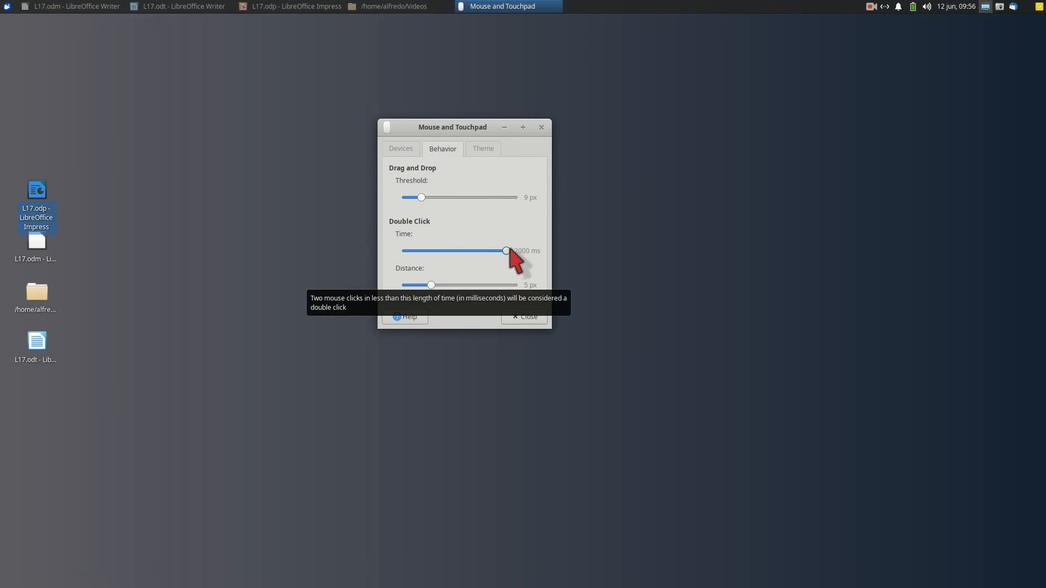
drag(508, 251, 419, 253)
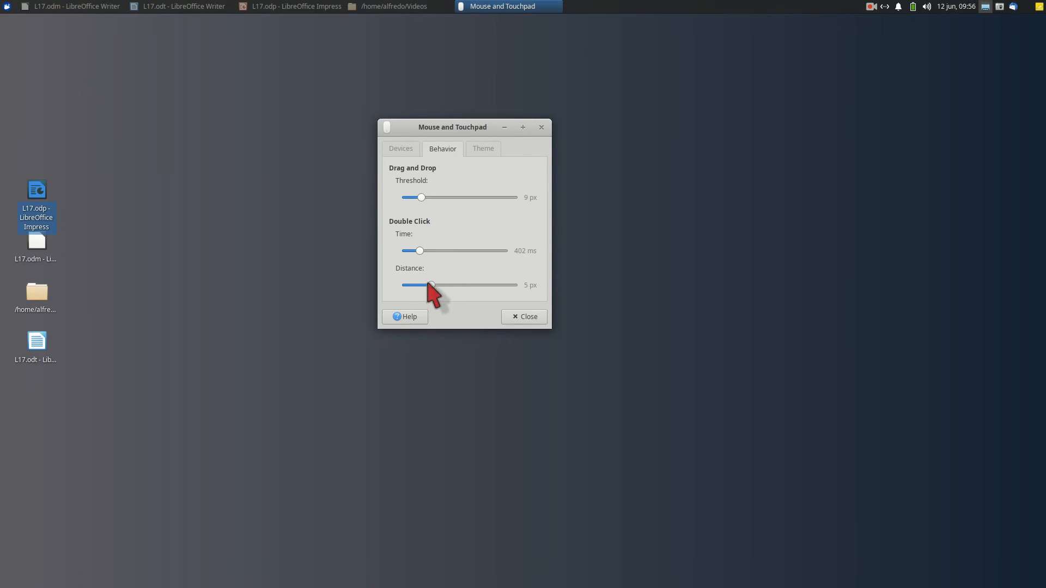
click(47, 195)
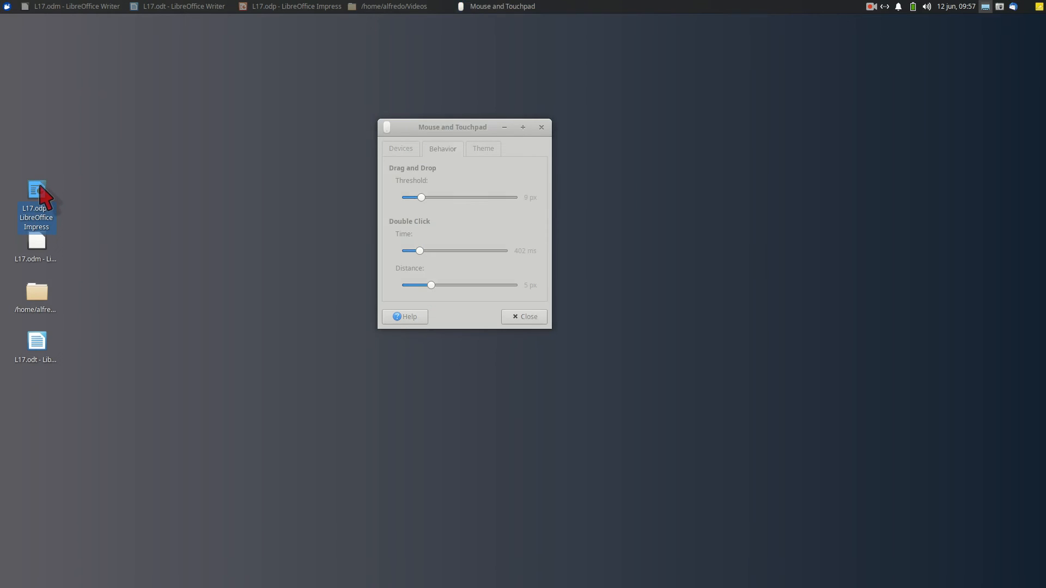
click(206, 201)
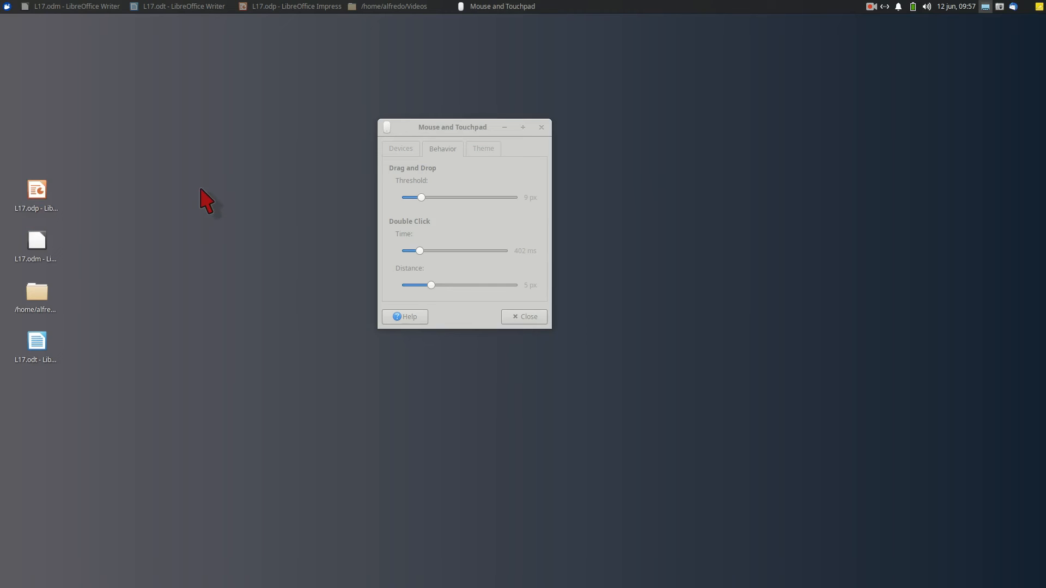
click(450, 275)
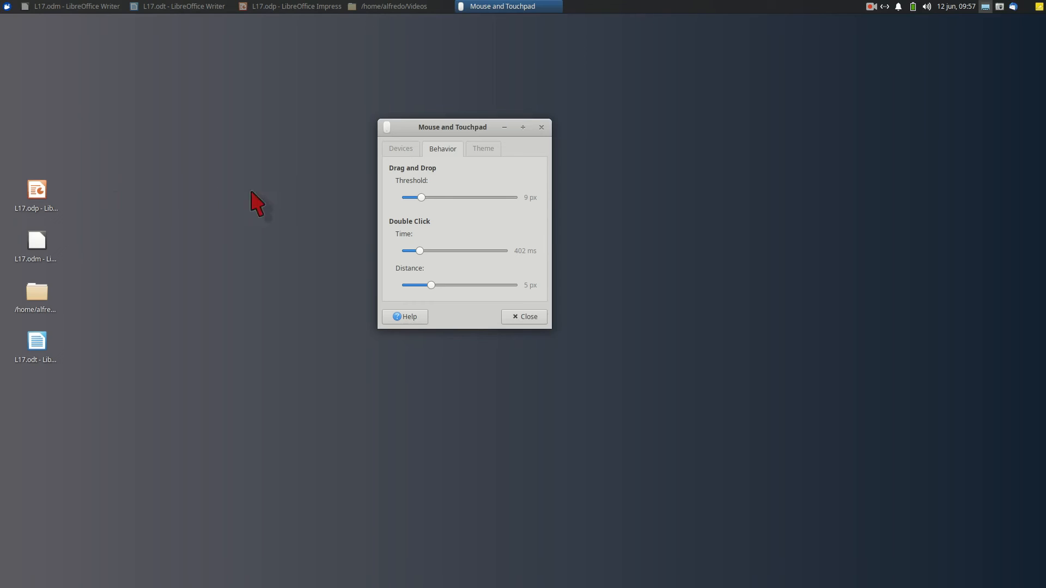
Preview the DMZ (White) cursor theme in a widened window, reselect redglass with cursor size 72, and close the mouse settings
click(479, 150)
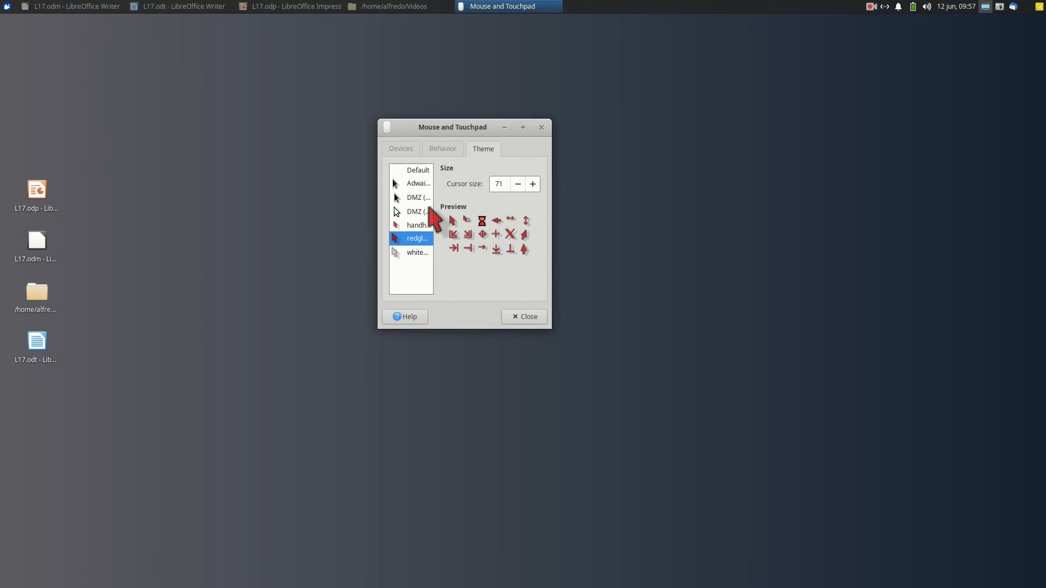
drag(549, 129, 685, 128)
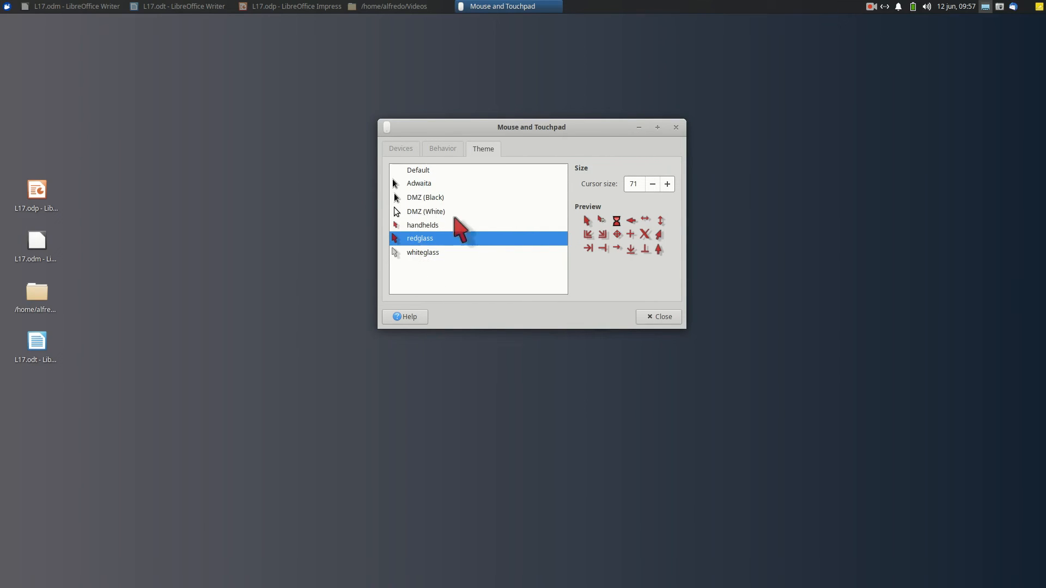
click(400, 214)
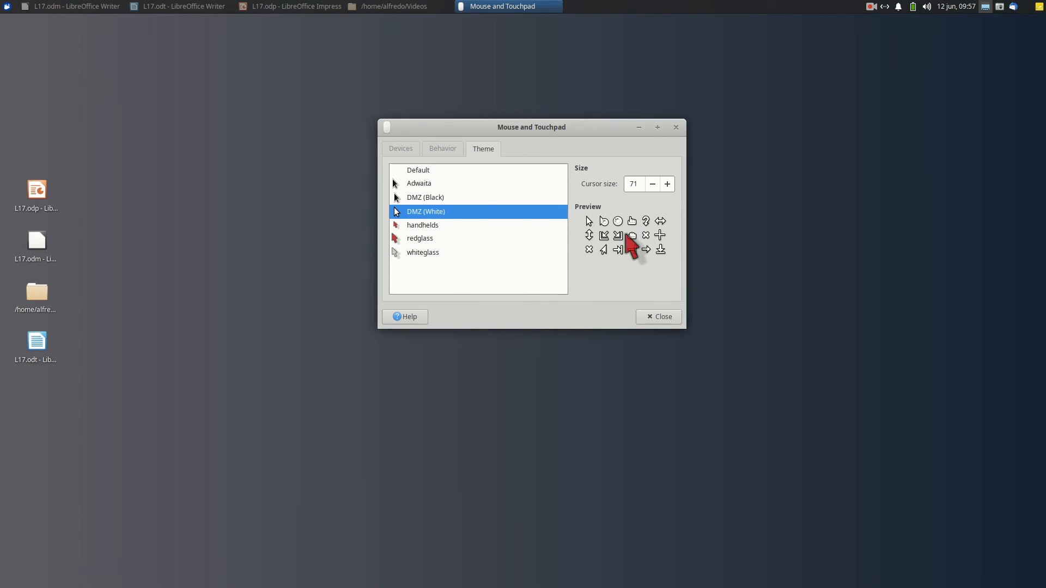
click(432, 239)
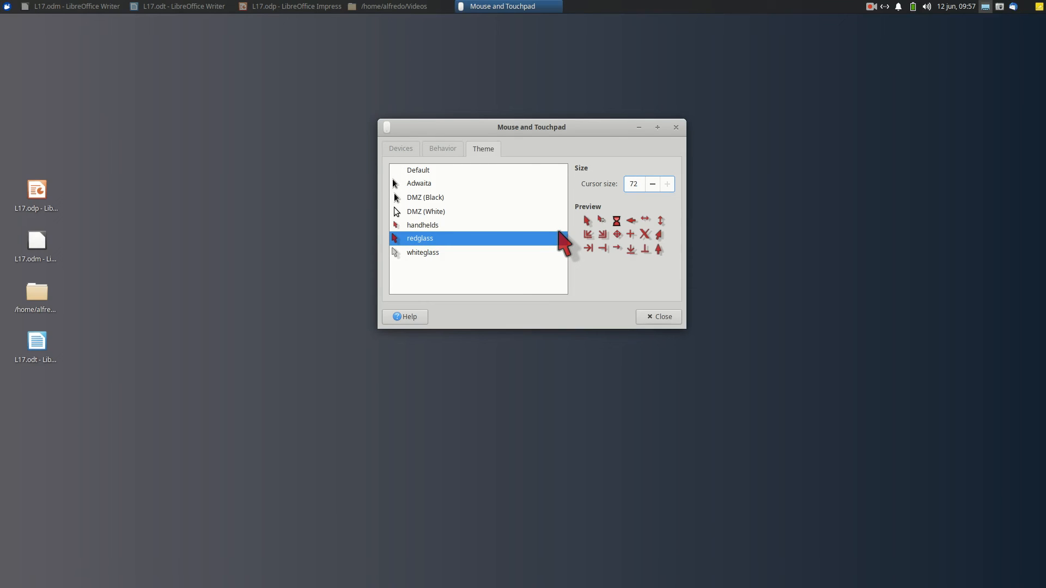
click(655, 315)
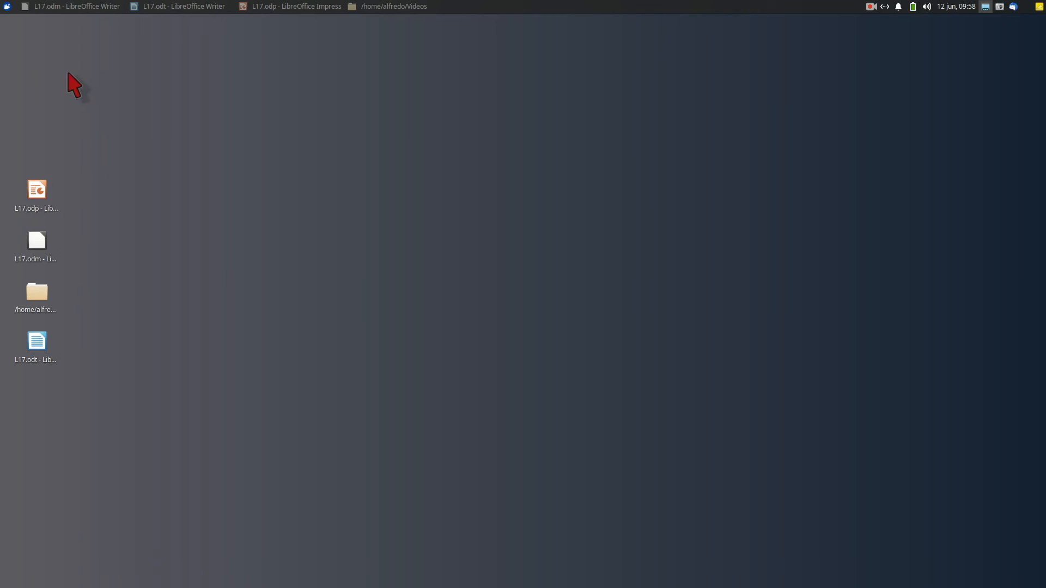
Bring up the L17.odt document in LibreOffice Writer and launch the Onboard on-screen keyboard
click(44, 350)
double_click(47, 354)
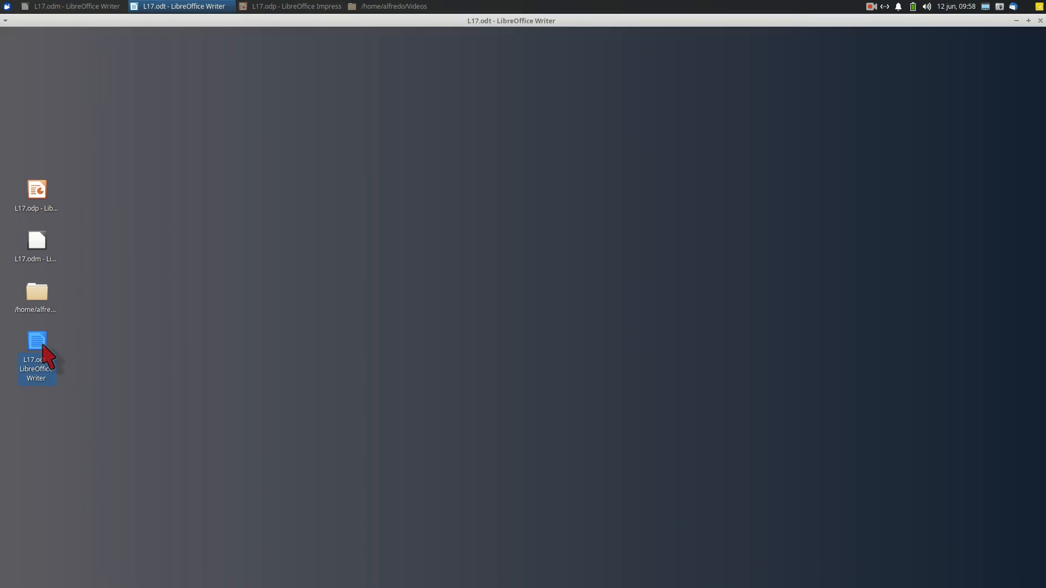
click(7, 6)
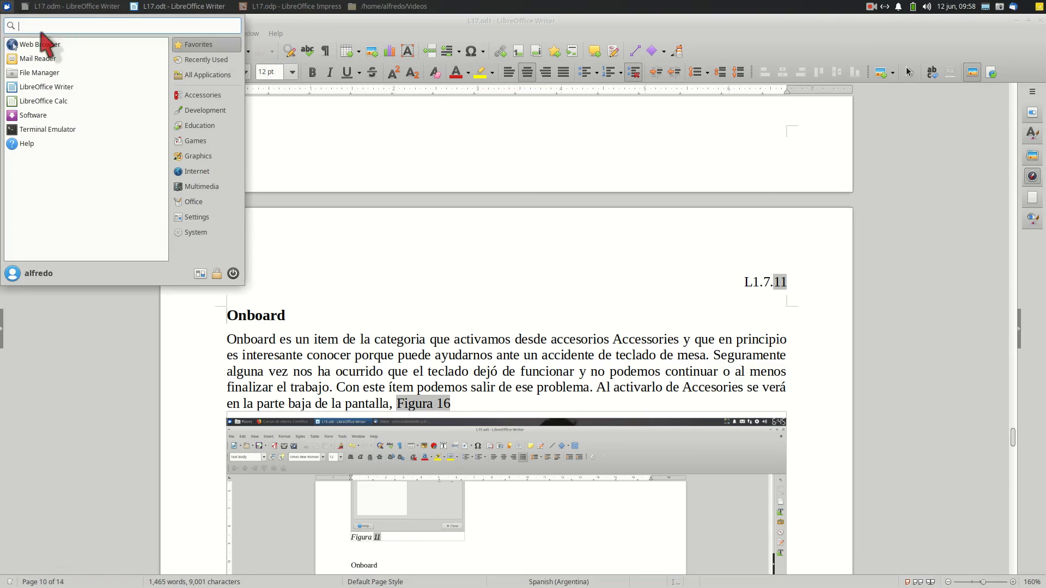
click(199, 96)
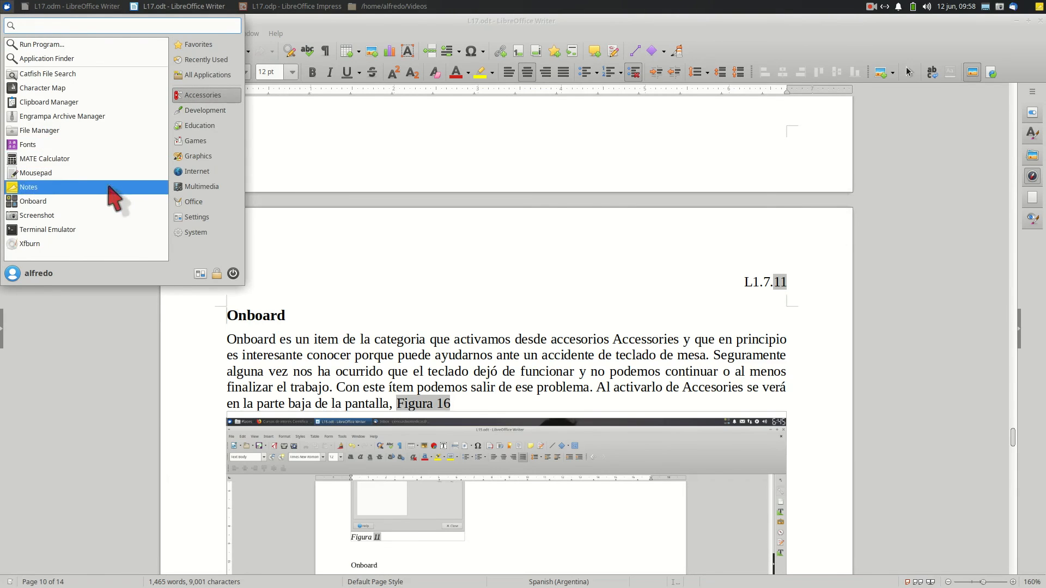
click(86, 203)
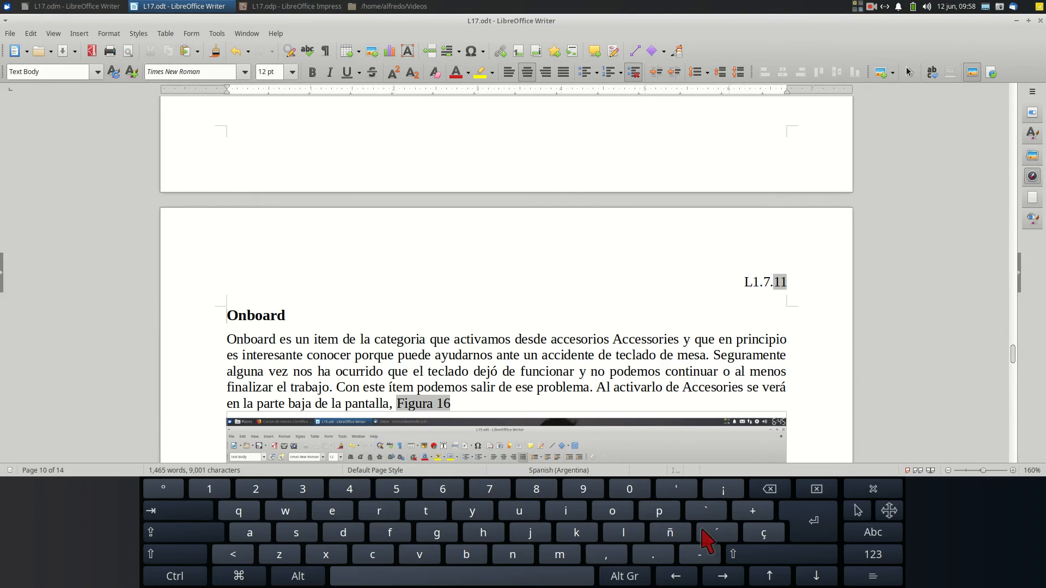
Place the text cursor after "Figura 16" and try out the on-screen keyboard's letter keys
click(474, 403)
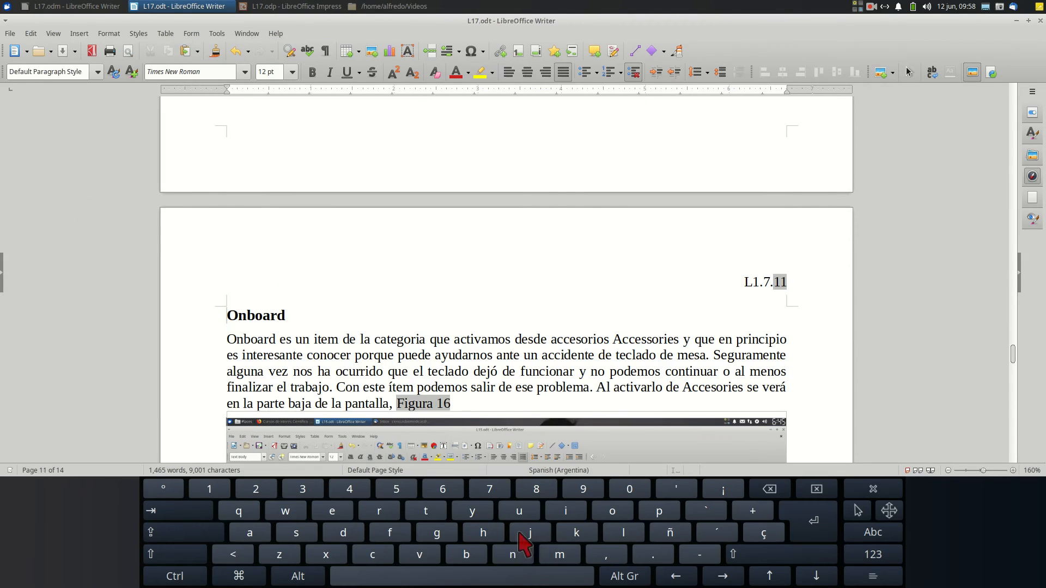
click(494, 532)
click(494, 533)
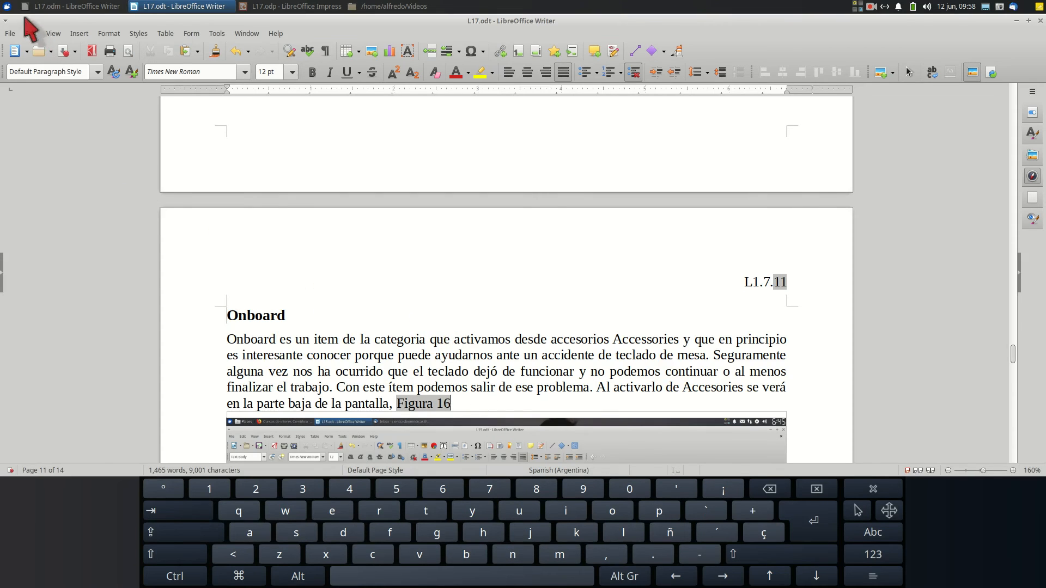
Open the Onboard Settings and show the general Keyboard preferences for key-press feedback and key behaviour
click(8, 7)
click(202, 217)
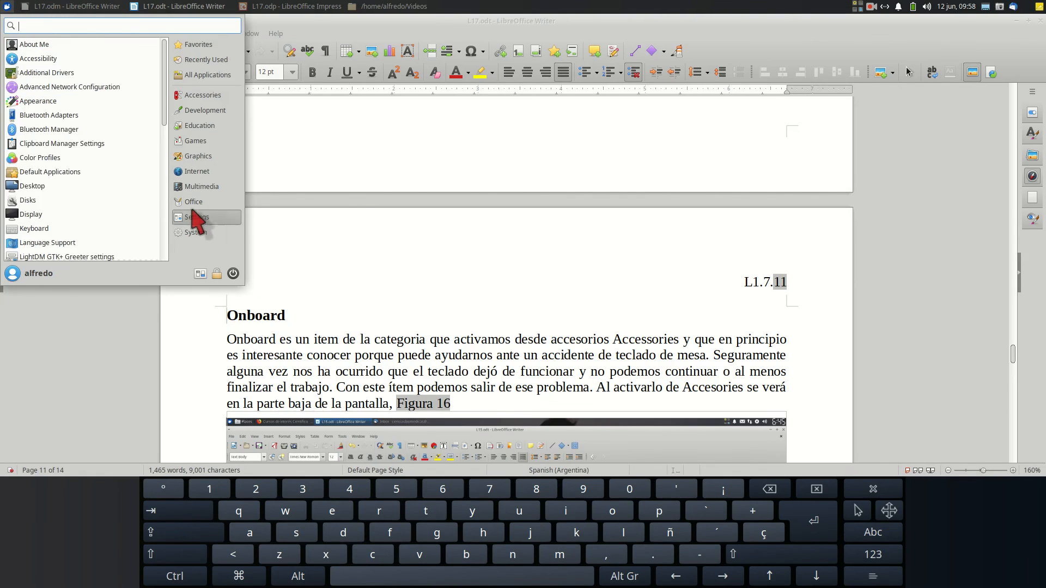
scroll(64, 228, down, 2)
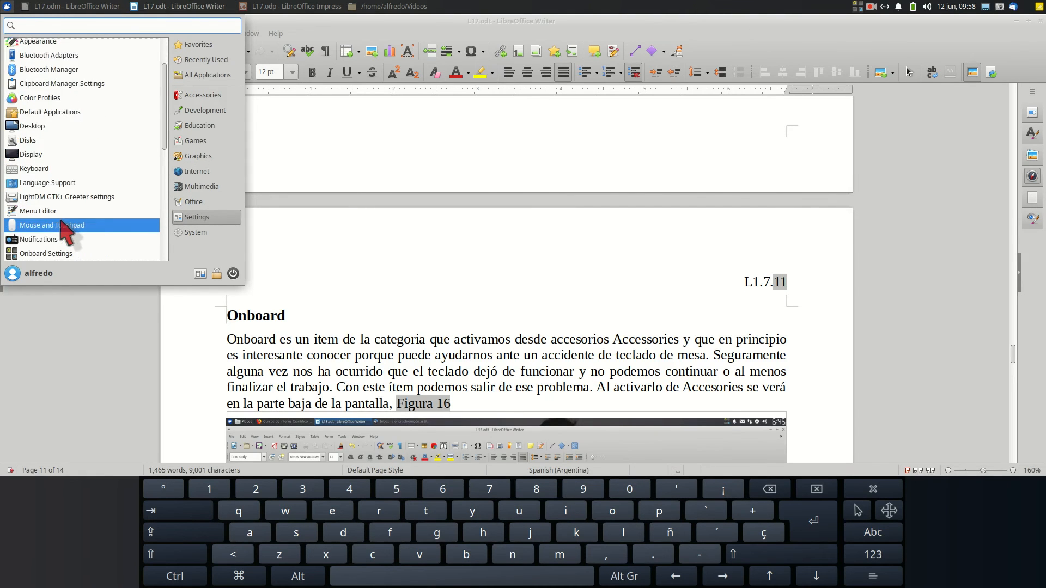
scroll(64, 228, down, 1)
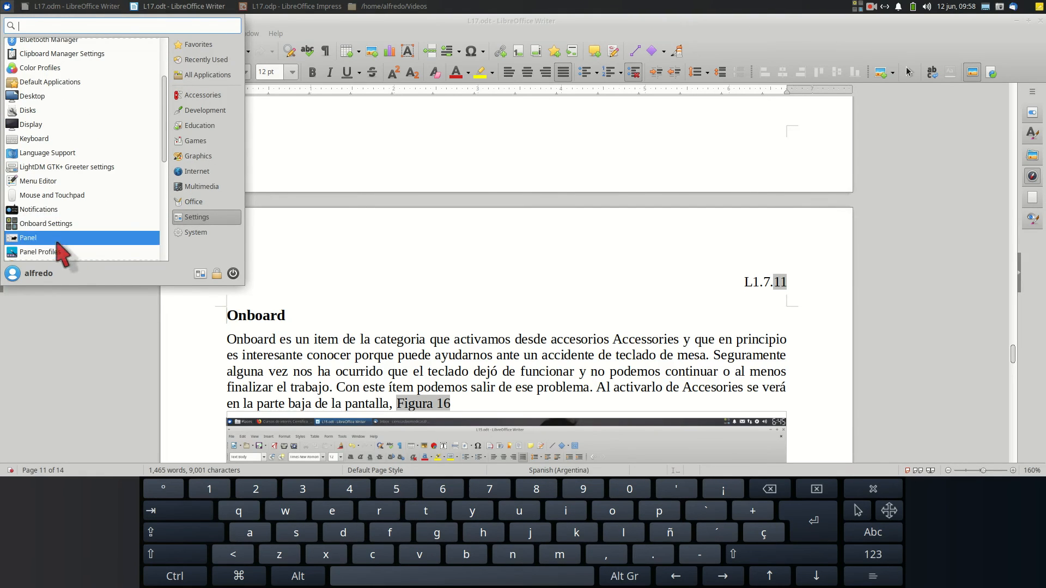
click(61, 227)
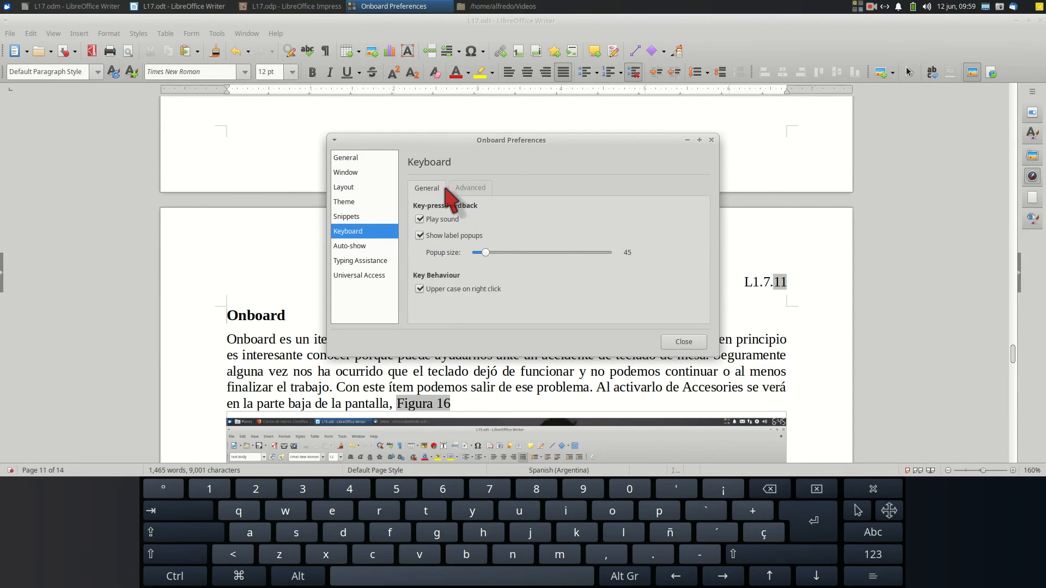
click(505, 468)
click(375, 231)
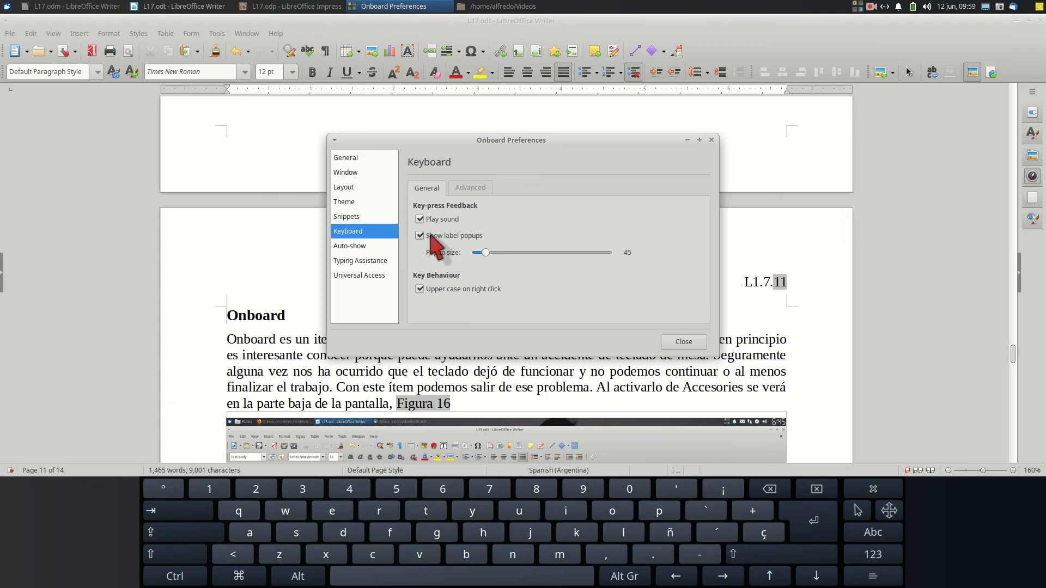
Try entering 999 after "Figura 16" with the on-screen keyboard, remove it, and return to the Onboard preferences
click(587, 493)
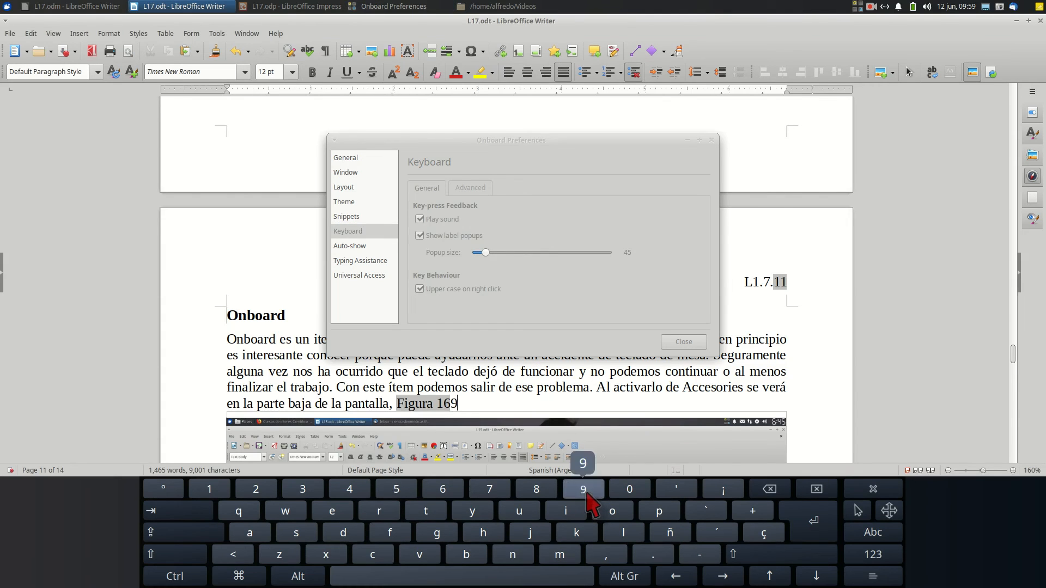
click(588, 493)
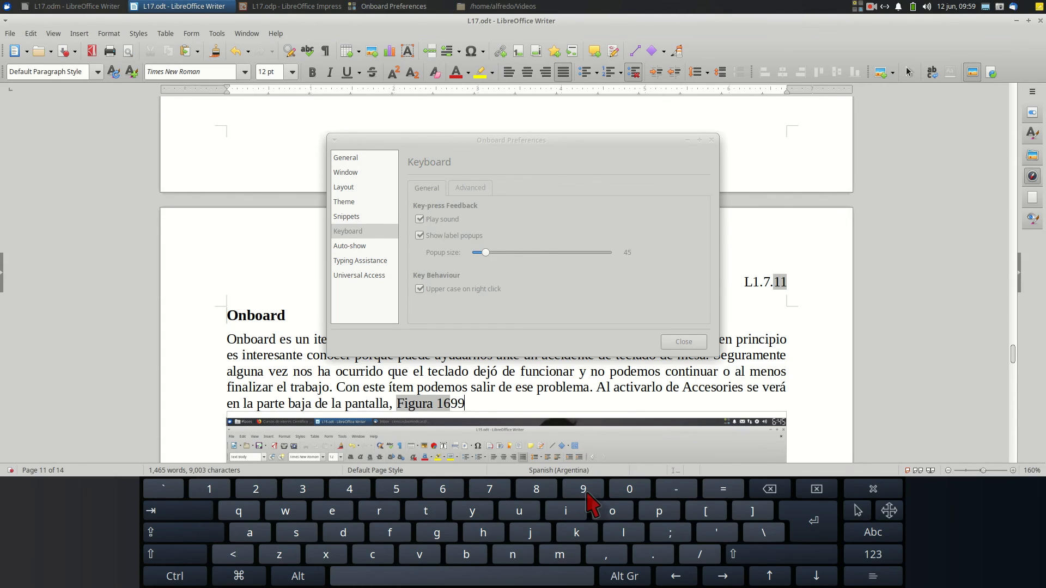
click(587, 493)
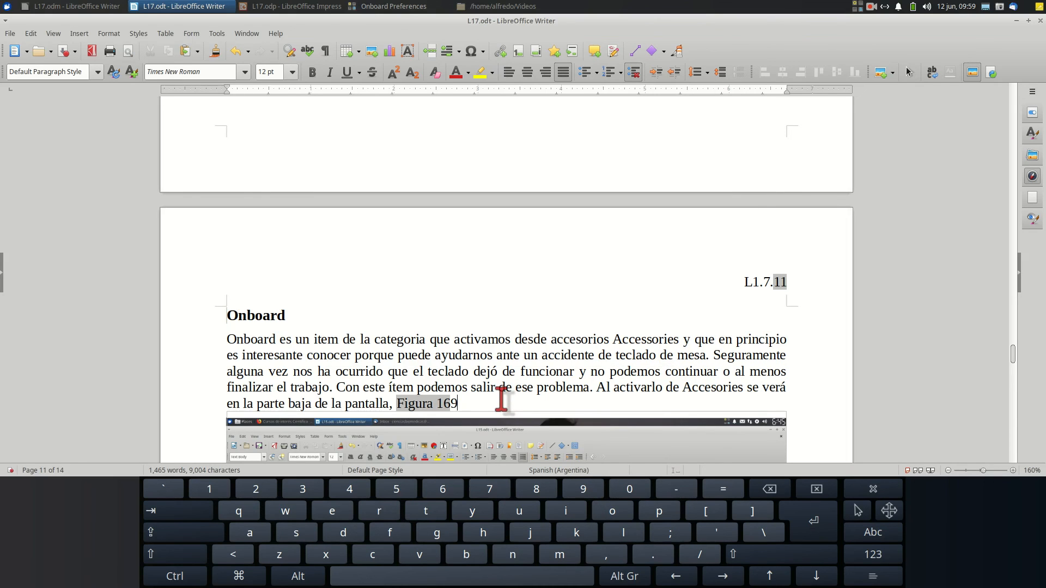
key(alt+Tab)
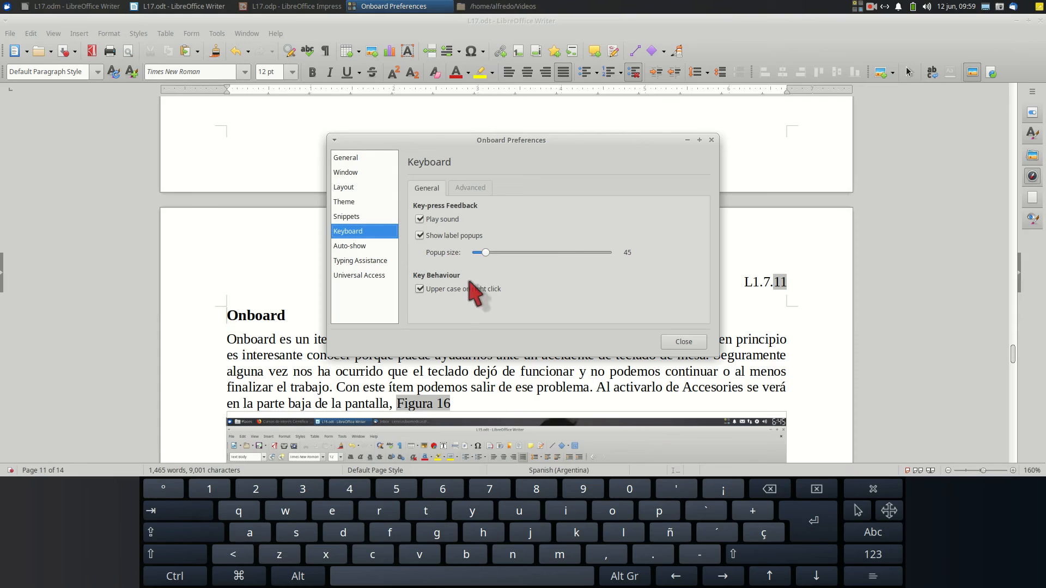
Set the key label popup size to 500 in the Onboard Keyboard preferences and try it with the on-screen keyboard
drag(485, 254, 619, 255)
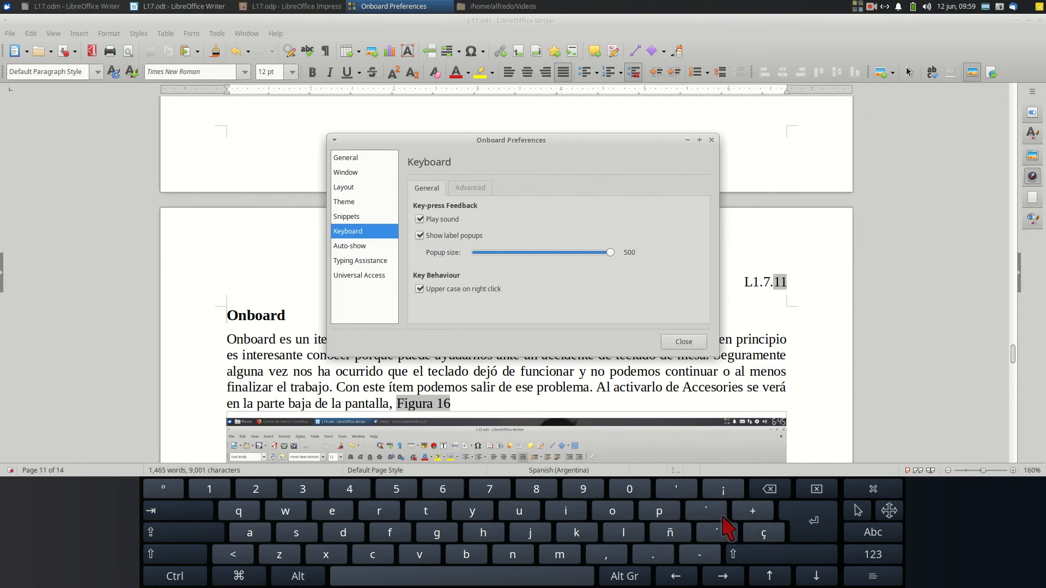
click(662, 524)
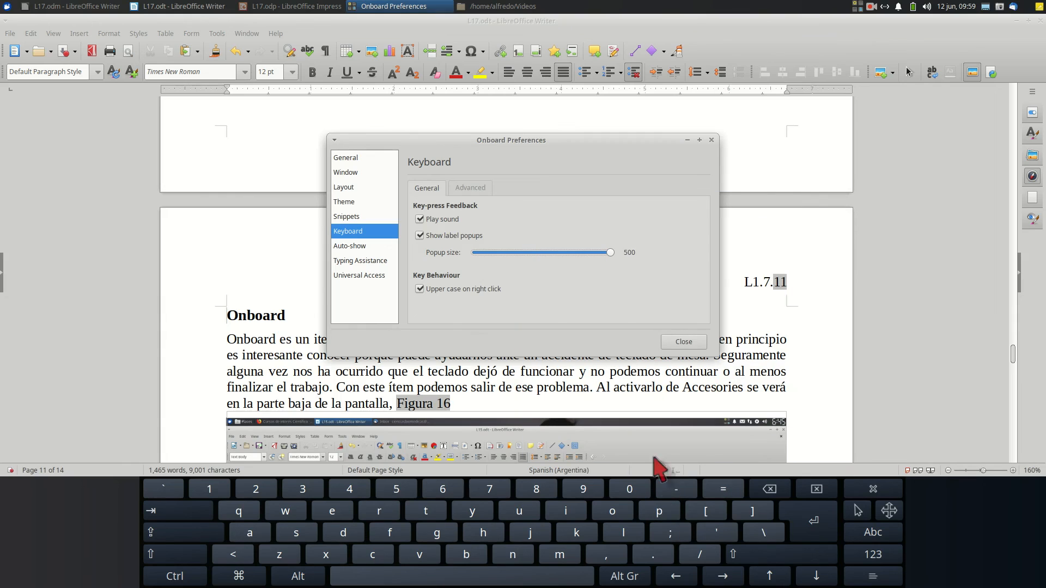
click(465, 401)
click(382, 233)
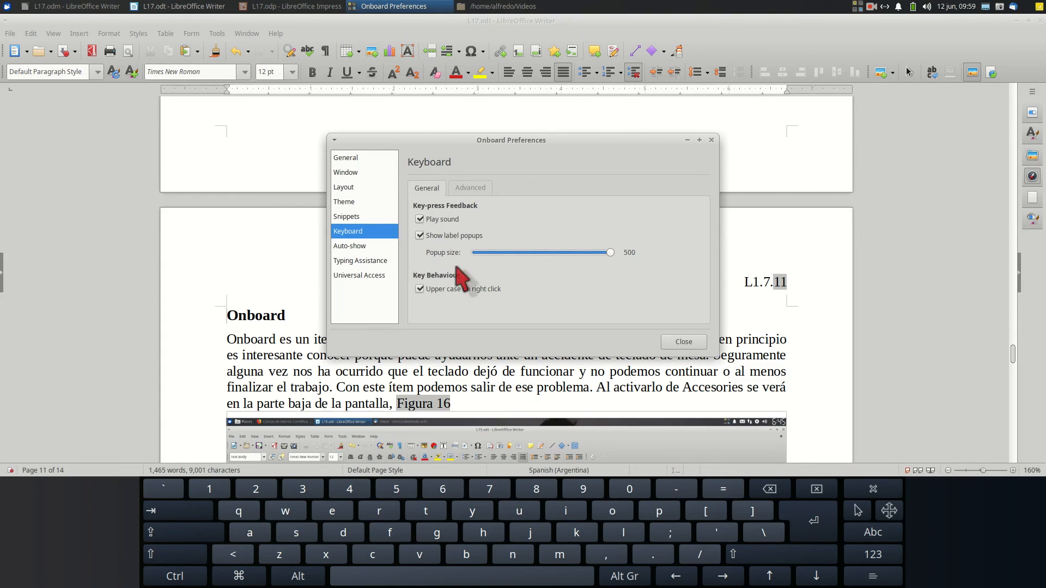
Set the label popup size to 175, test it by entering s after "Figura 16" with the on-screen keyboard, and close the Onboard preferences
drag(611, 252, 520, 253)
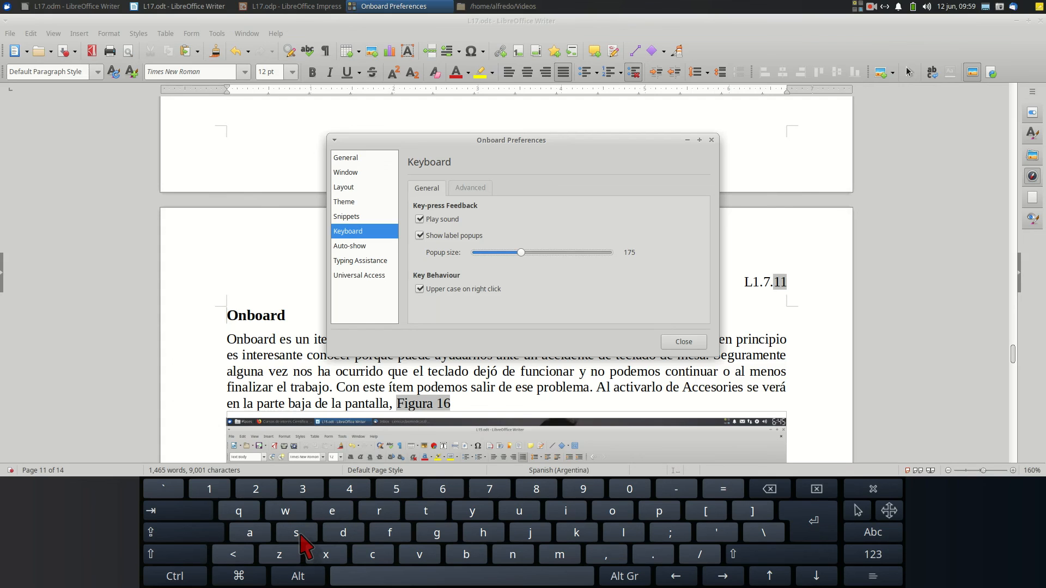
click(474, 405)
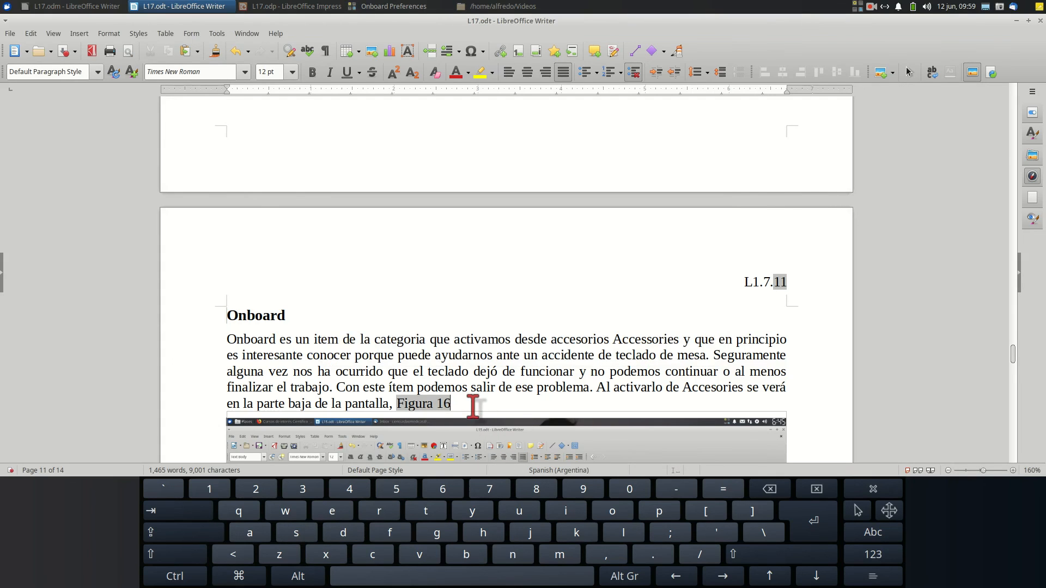
click(298, 536)
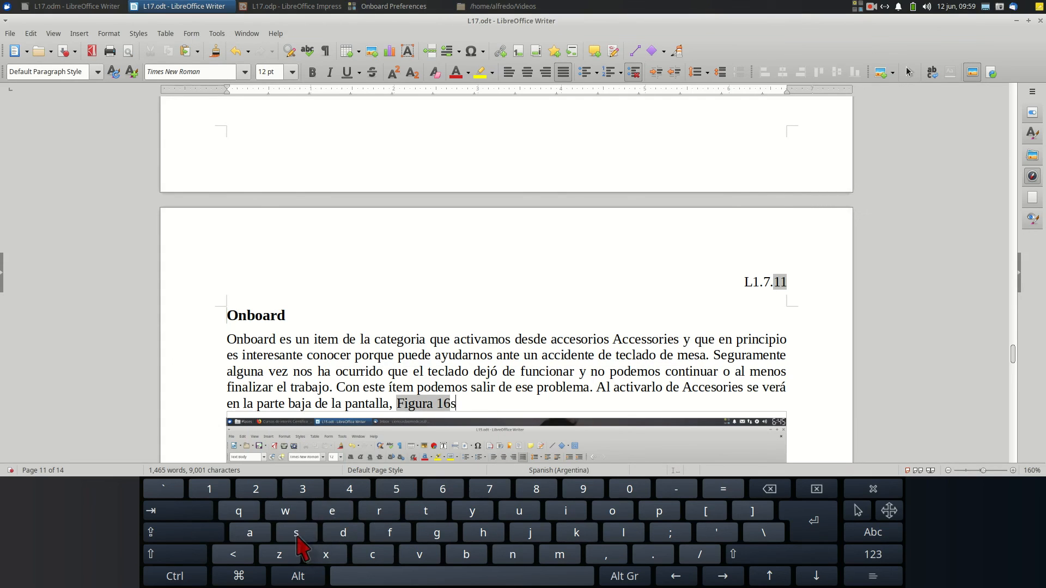
click(298, 536)
key(alt+Tab)
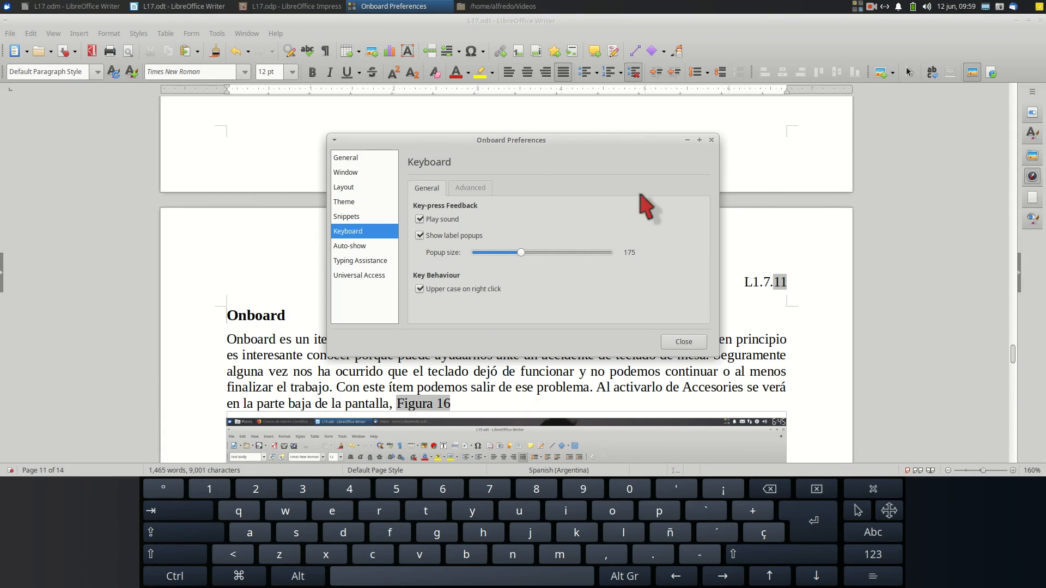
click(711, 140)
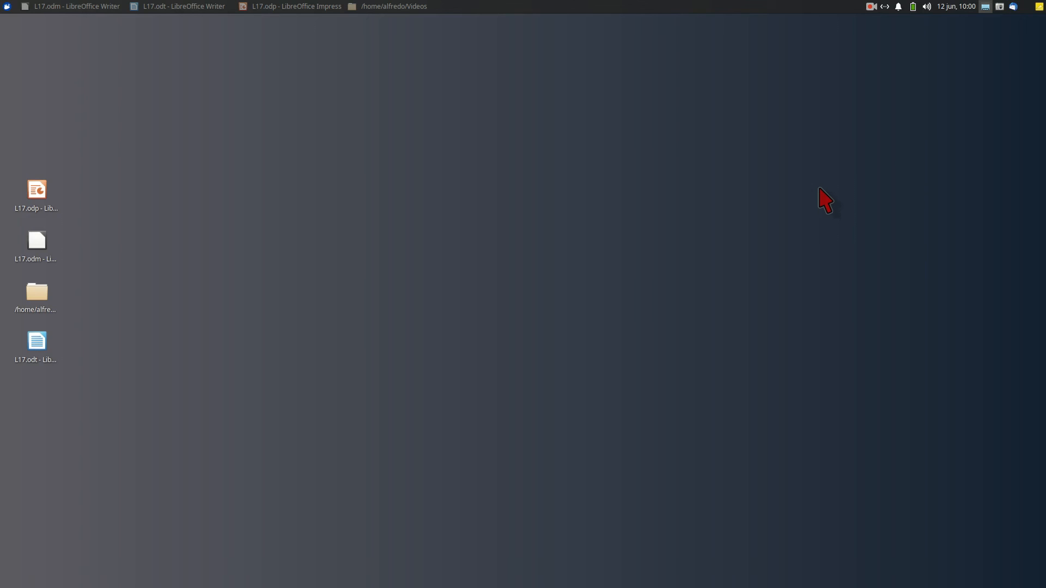
Open the Power Manager settings from the Settings category, reposition the window on the desktop and widen it
click(6, 6)
click(193, 217)
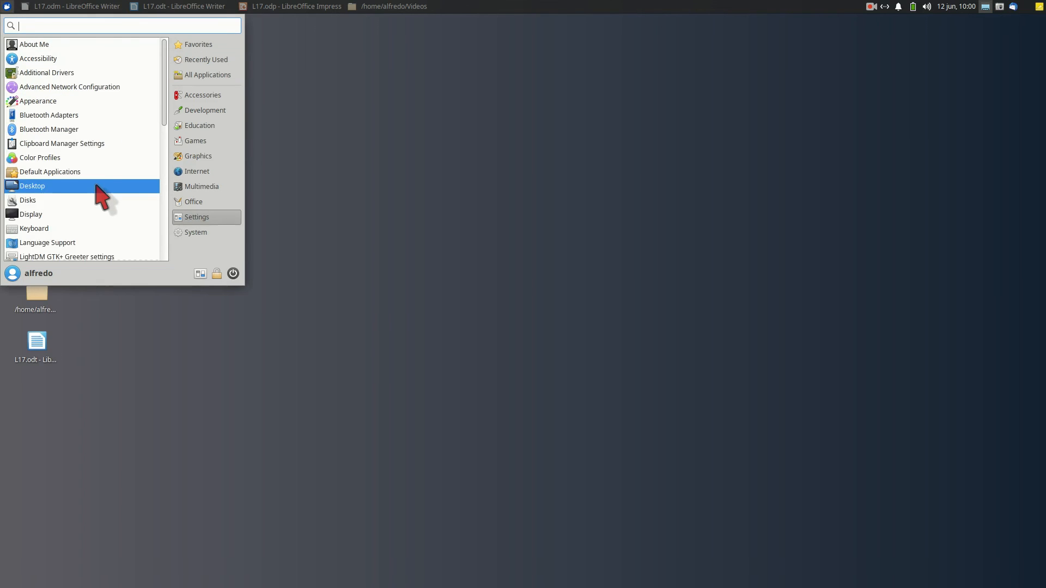
scroll(98, 188, down, 3)
scroll(96, 188, down, 1)
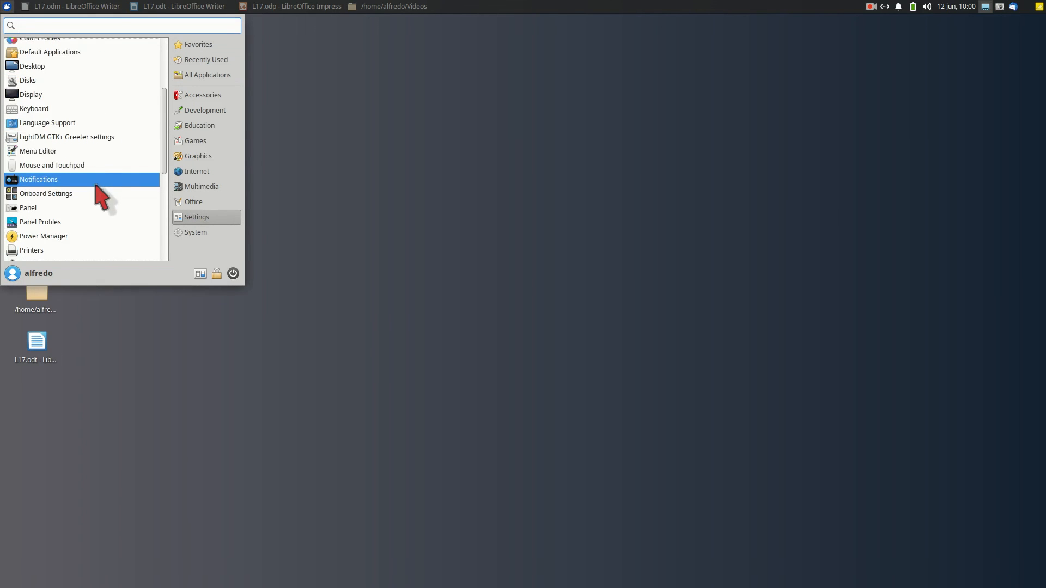
click(73, 235)
click(459, 184)
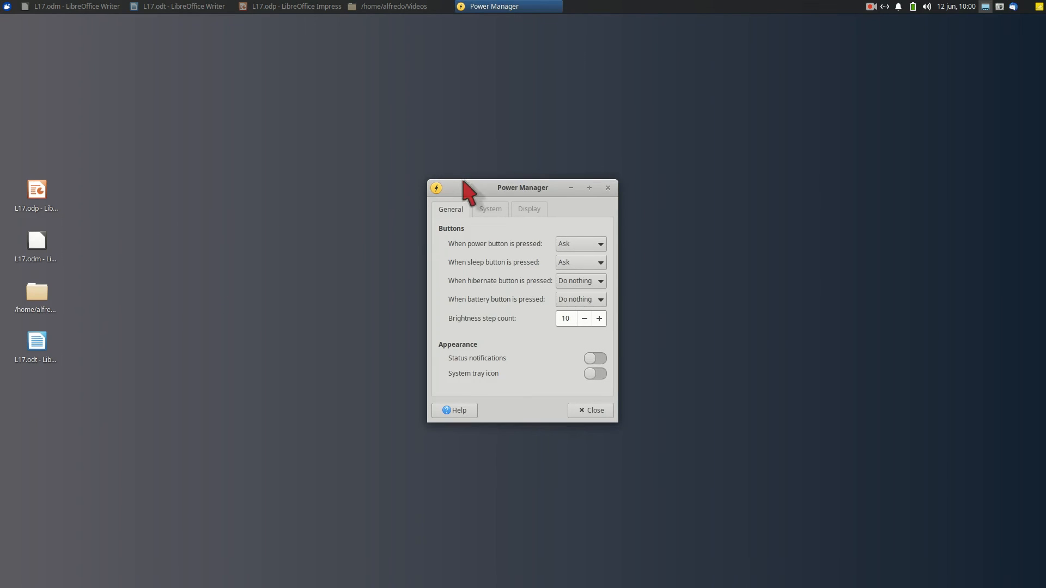
drag(464, 183, 401, 95)
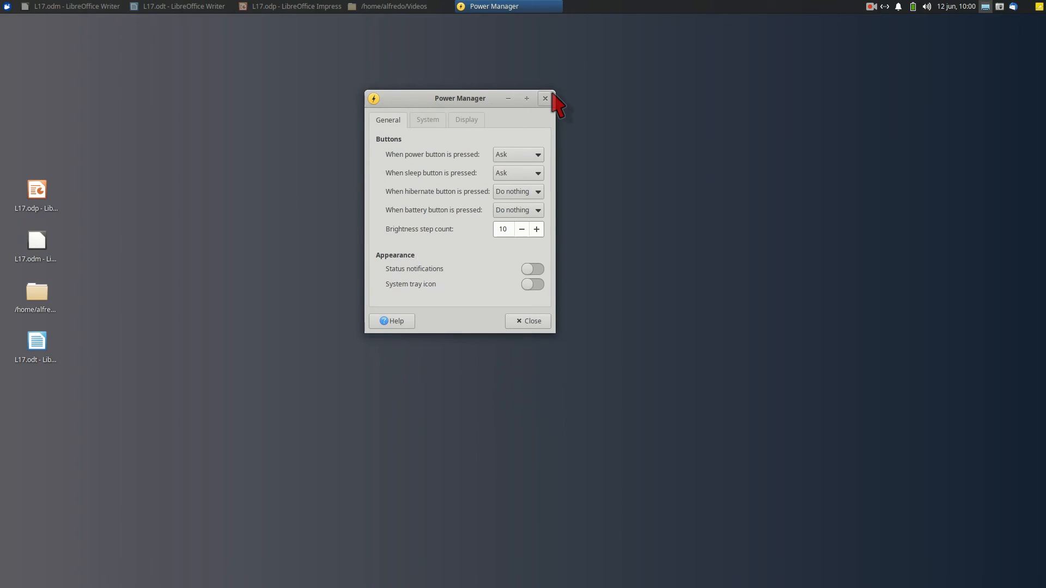
drag(548, 100, 636, 100)
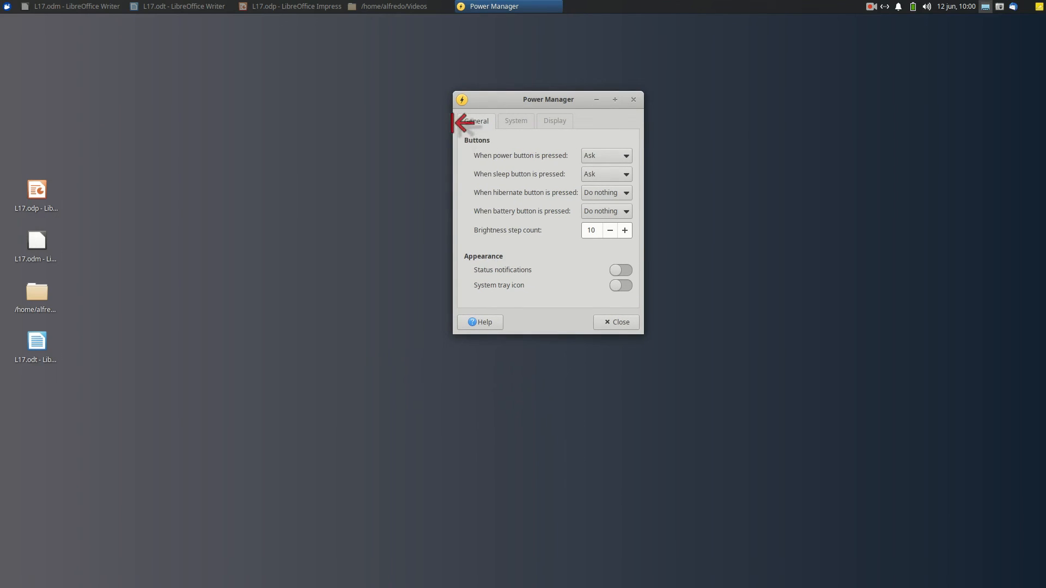
drag(454, 123, 359, 137)
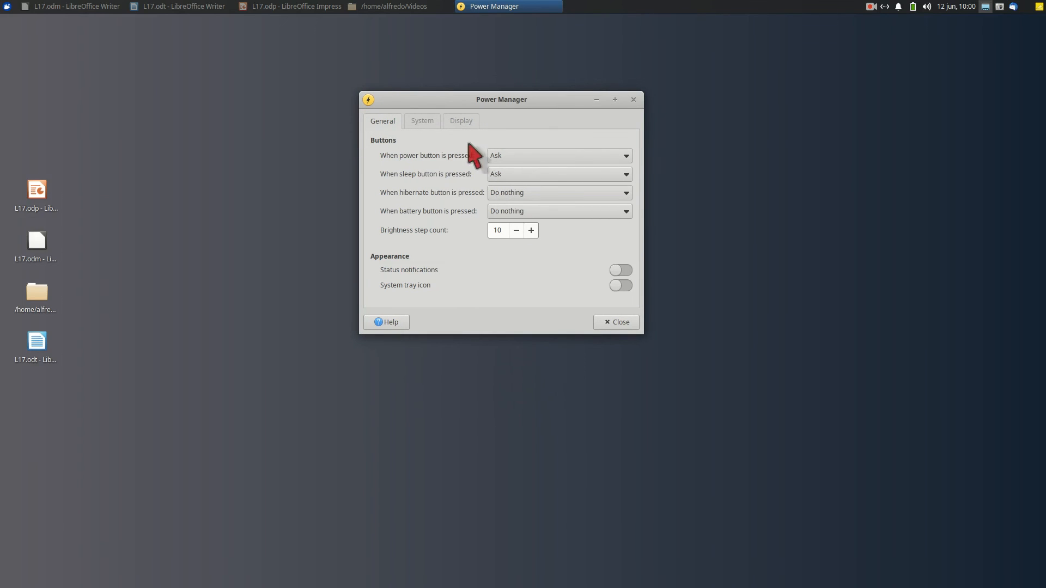
In the system power saving settings, set the inactivity time before suspending to 2 hours 6 minutes
click(430, 121)
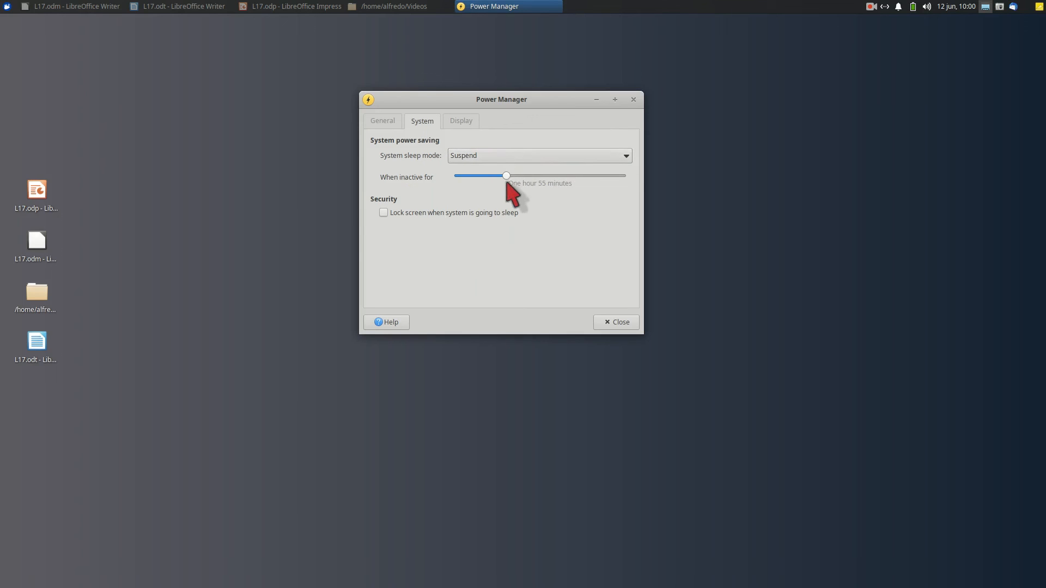
drag(506, 174, 523, 176)
drag(523, 176, 511, 176)
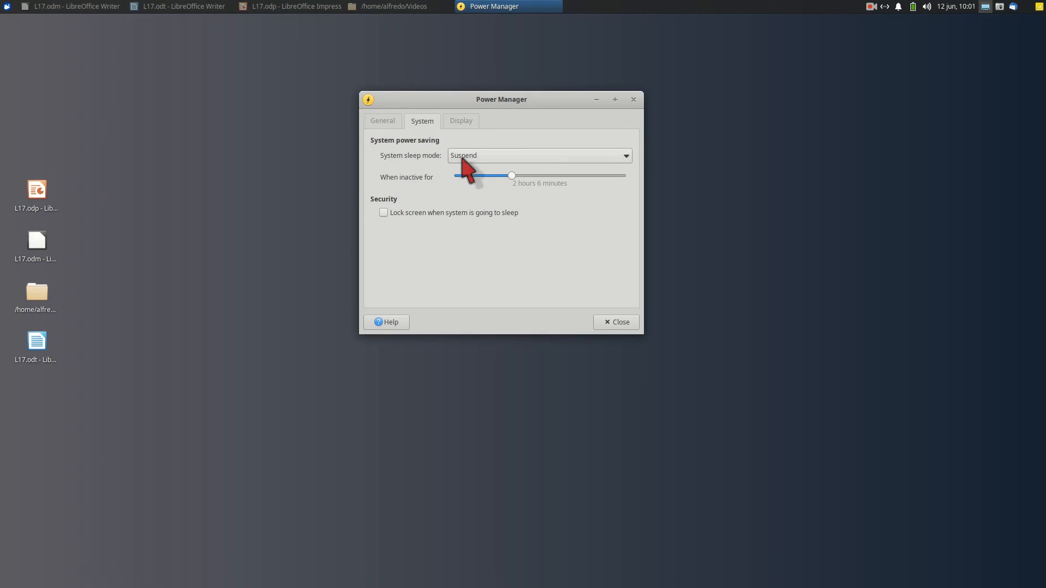
Try screen locking on sleep with a 25-minute inactivity time, and restore the lock to off and the time to more than 2 hours
click(384, 213)
drag(512, 175, 467, 176)
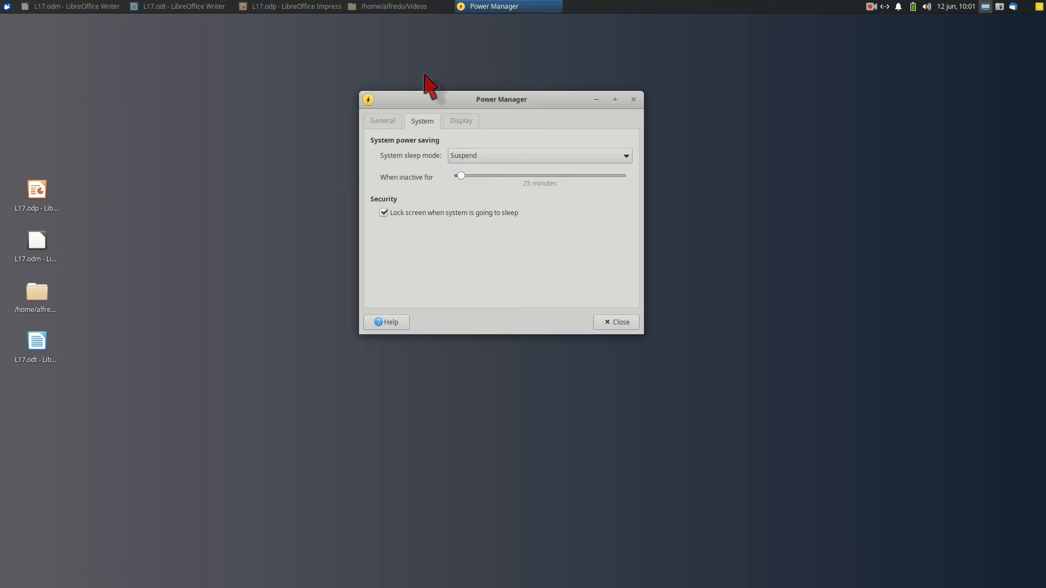
click(384, 213)
drag(462, 176, 530, 176)
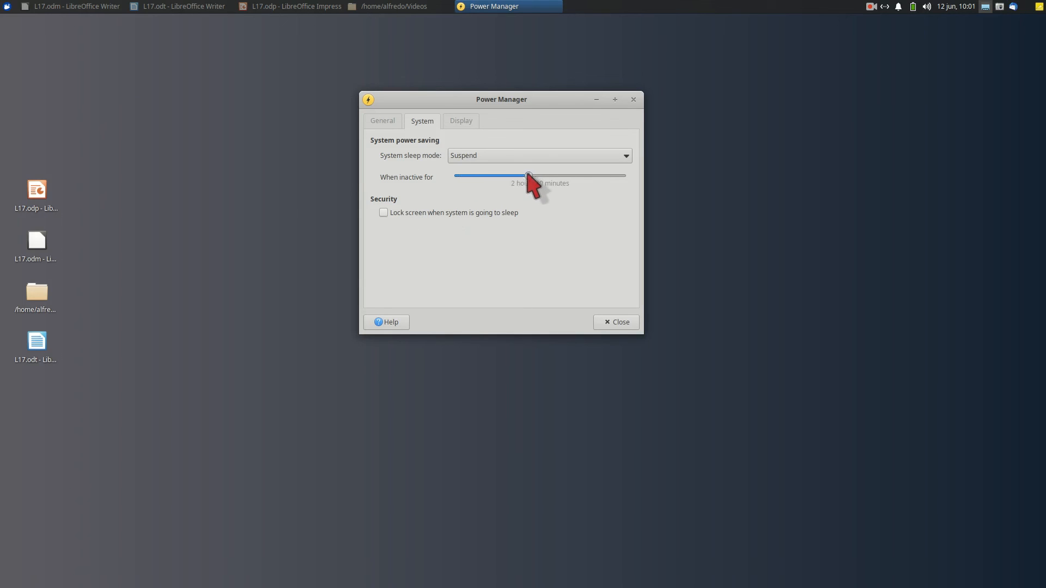
Show the display power settings, switch display power management off and back on, and close Power Manager
click(461, 121)
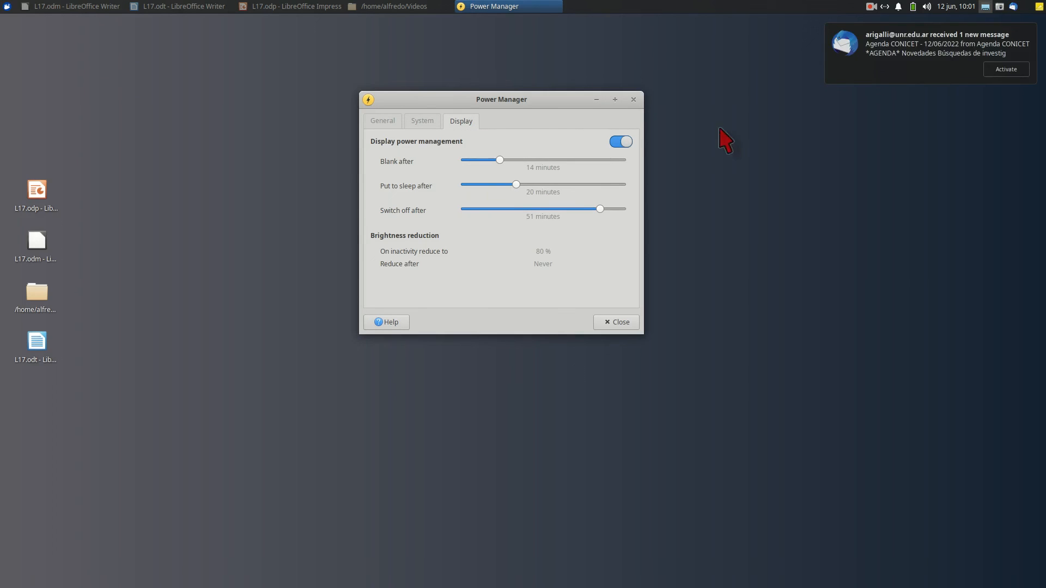
click(871, 51)
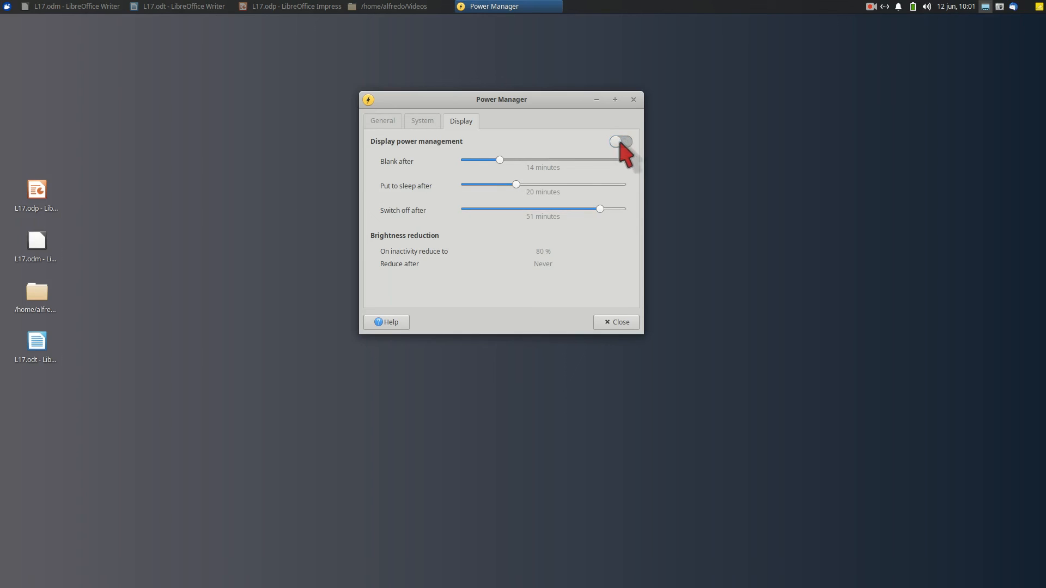
click(615, 142)
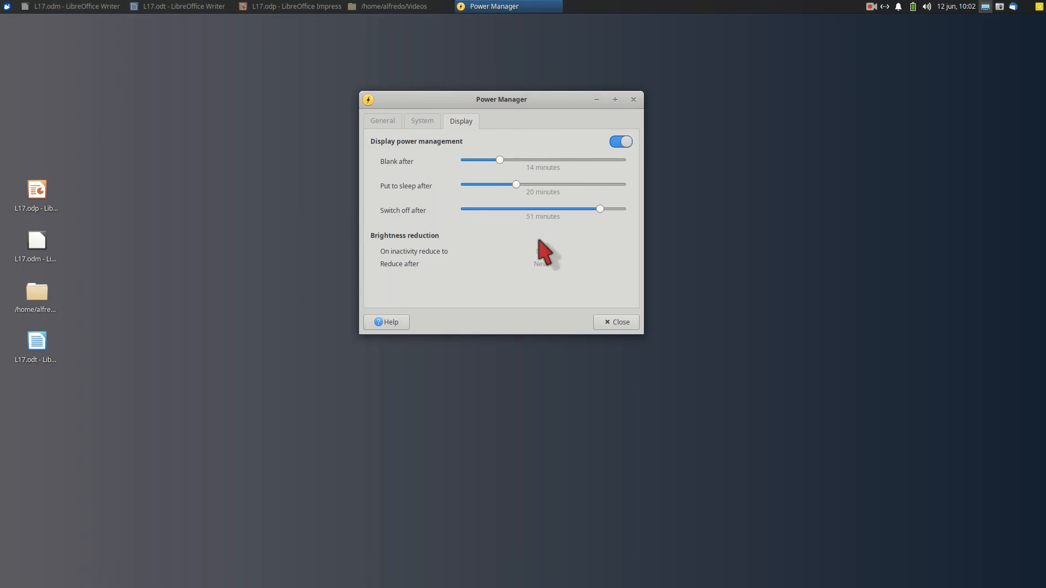
click(618, 322)
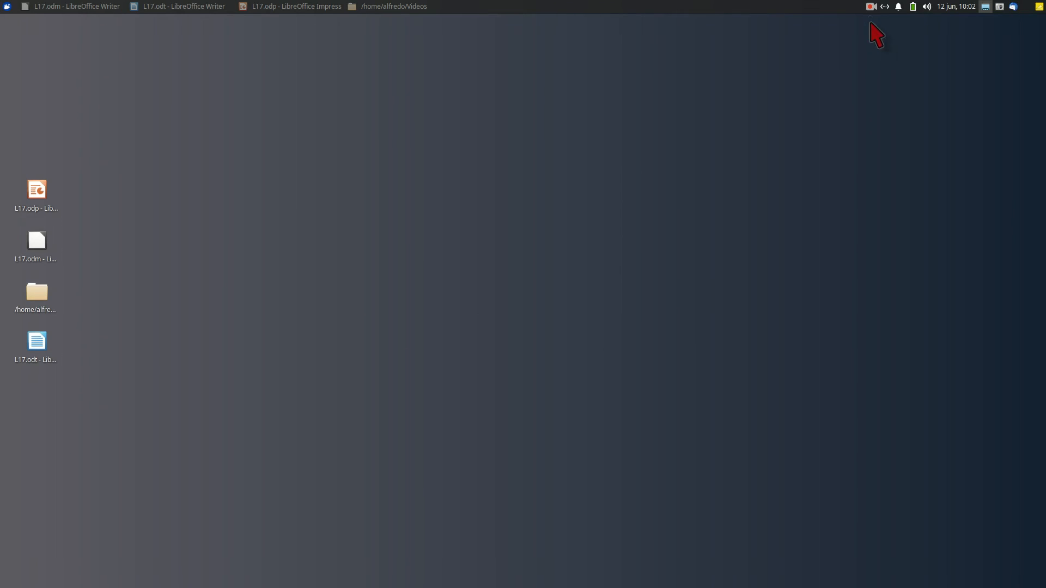